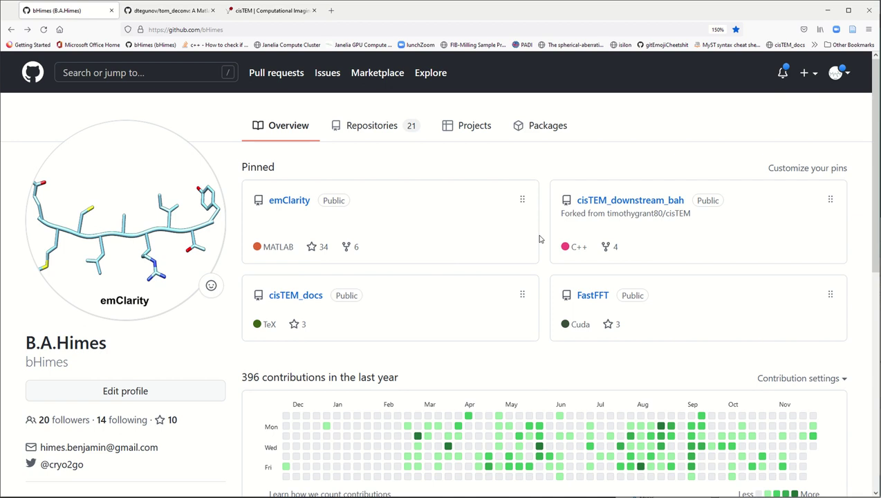
Step: Open the cisTEM_docs repository and follow the README's 'build here.' link to the hosted docs
left_click(305, 297)
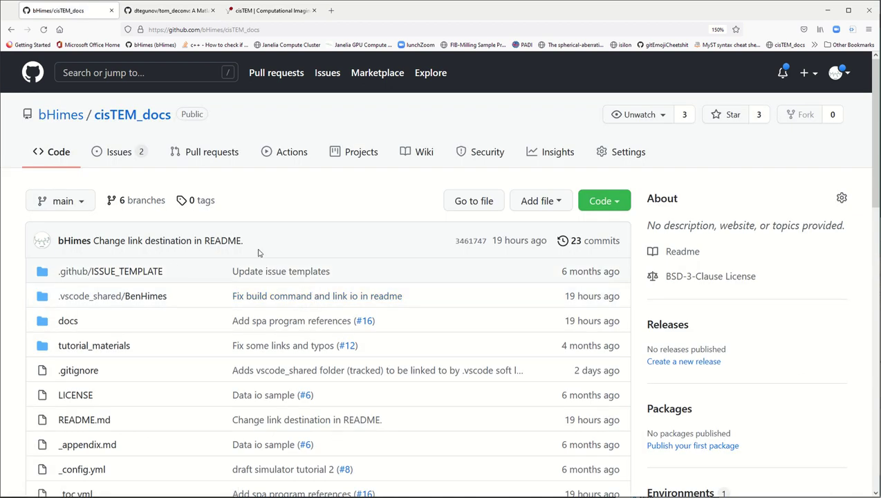
scroll(258, 252, "down", 5)
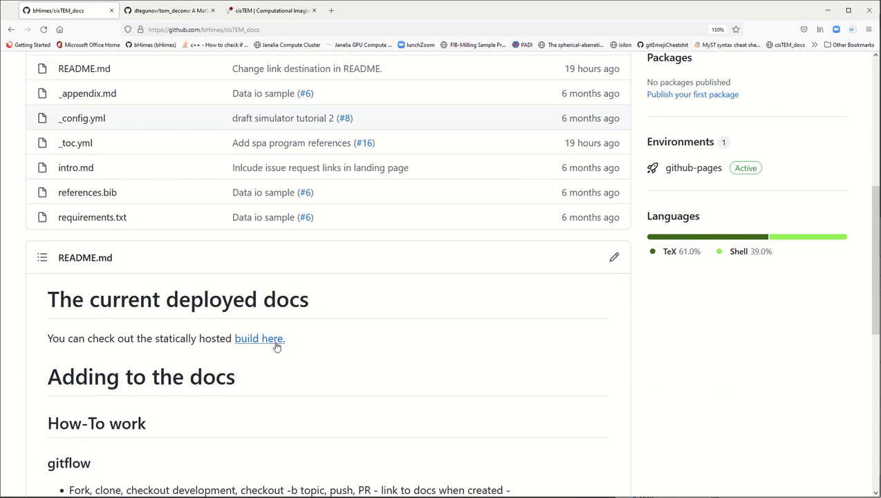
left_click(276, 341)
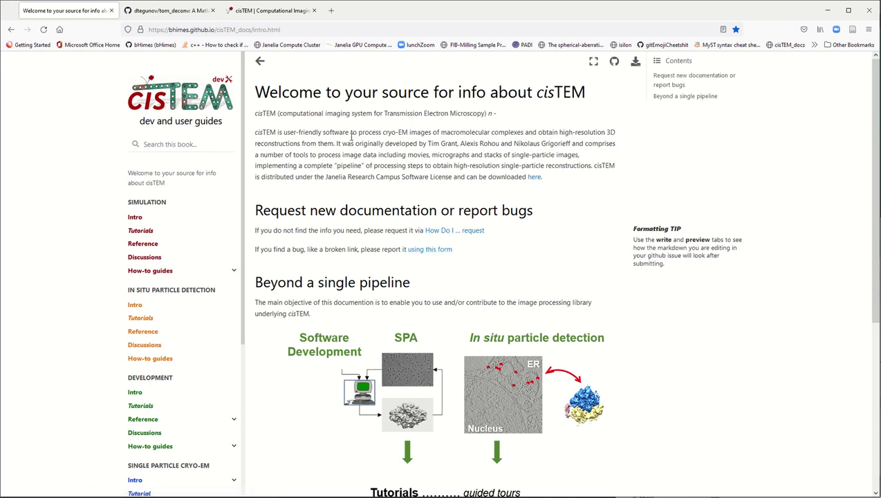
Step: Switch to the 'cisTEM | Computational Imaging' tab showing the cistem.org home page
left_click(279, 12)
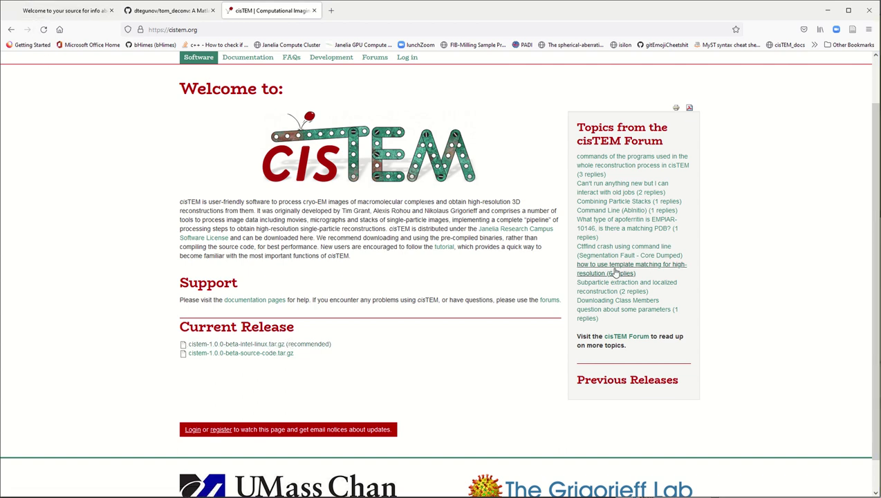
Step: Go to Documentation, then Development Versions, and follow its 'here' link to the dev docs intro
left_click(257, 61)
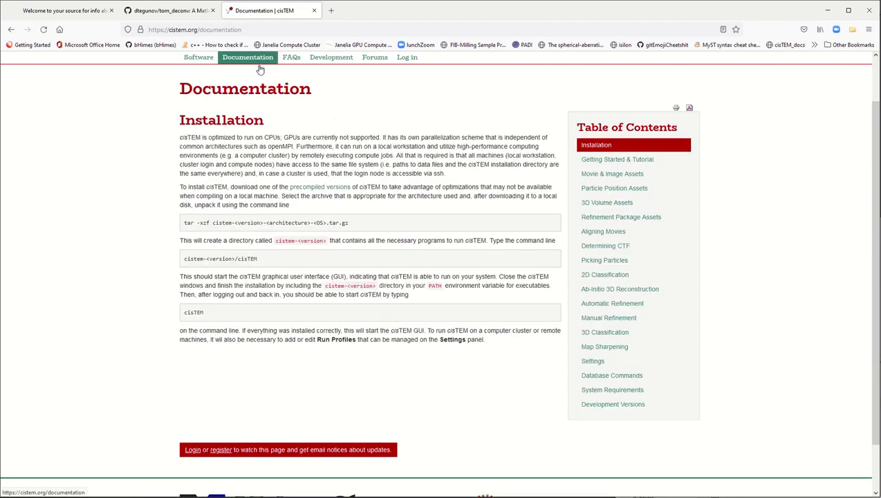
left_click(628, 406)
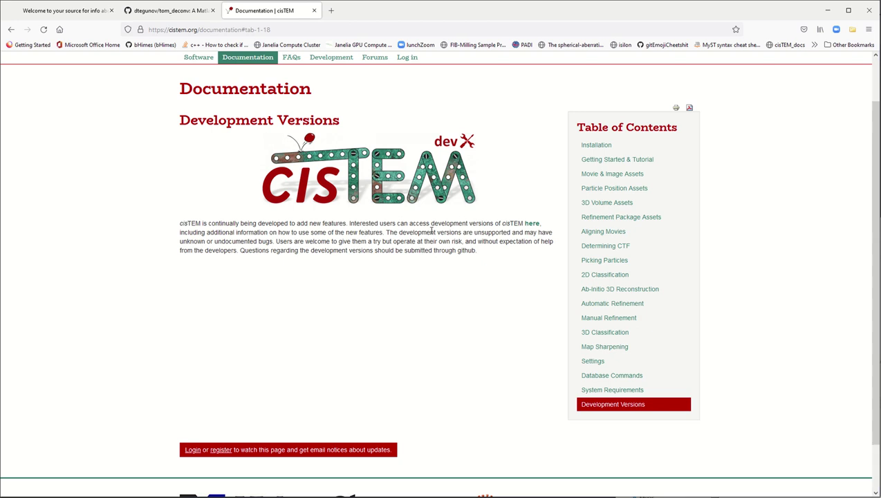
left_click(531, 225)
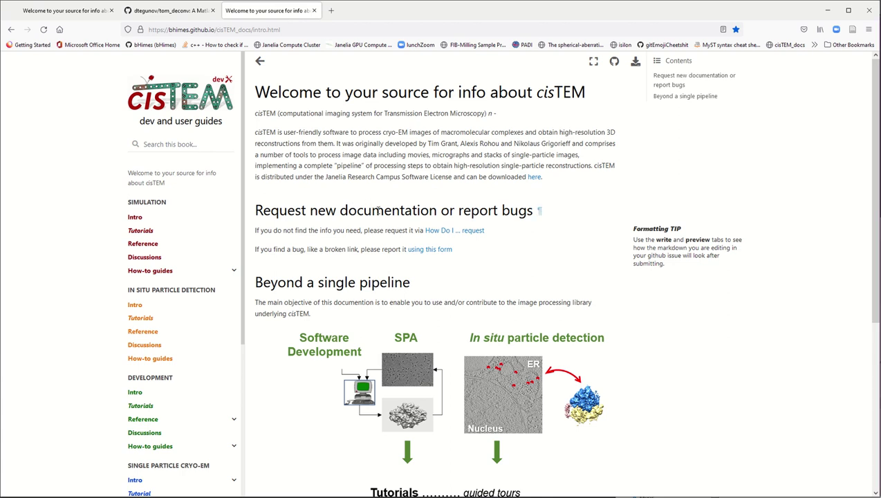
scroll(380, 215, "down", 5)
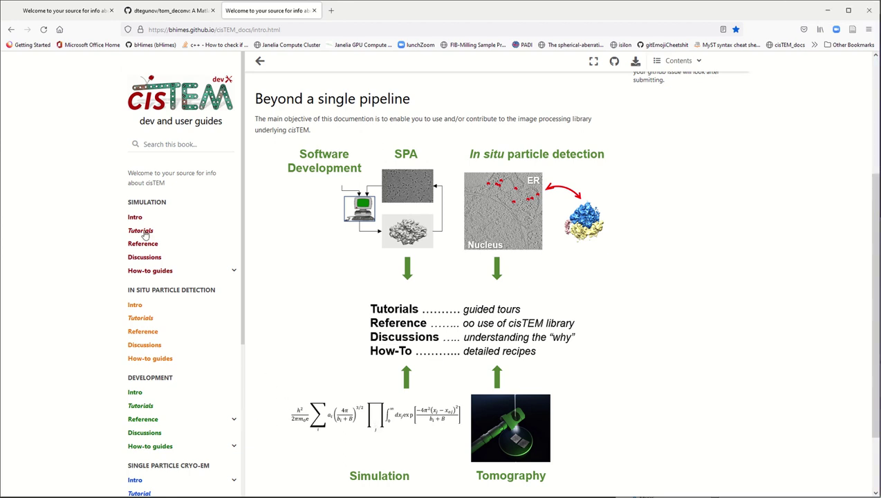
scroll(148, 235, "down", 2)
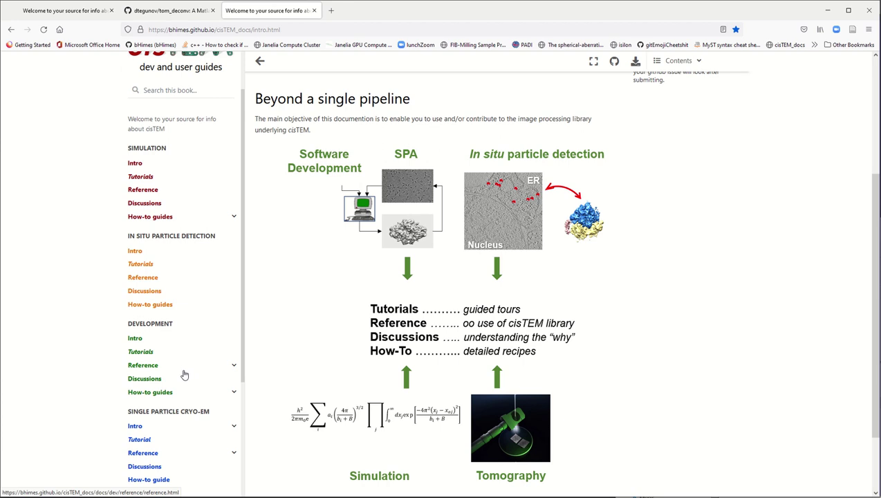
scroll(184, 373, "down", 1)
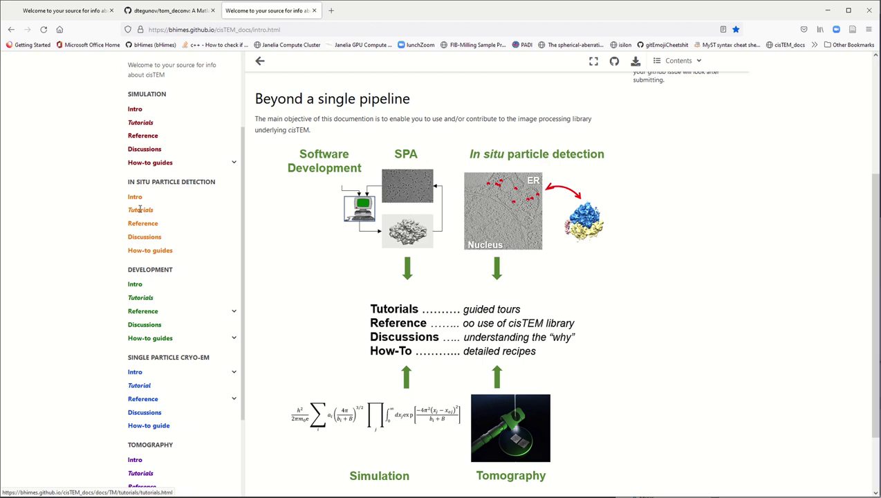
Step: Browse the In Situ Particle Detection and Single Particle Cryo-EM intro pages, ending on In Situ Tutorials
left_click(140, 209)
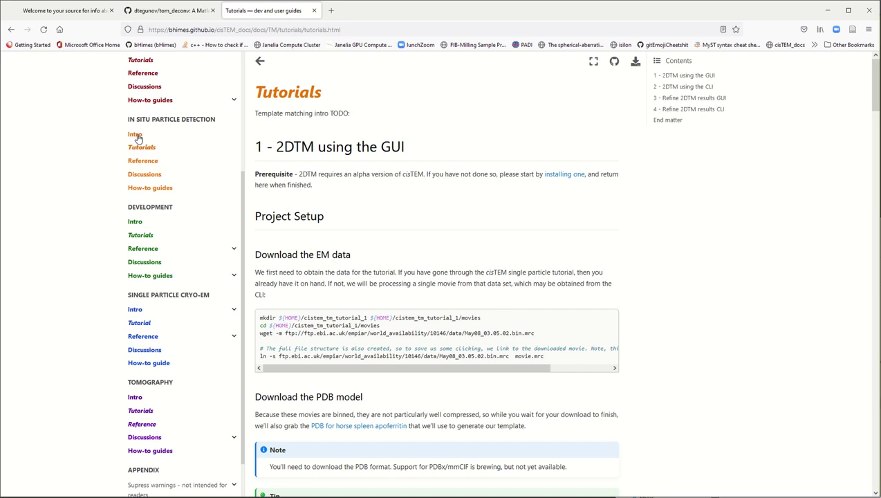
left_click(138, 135)
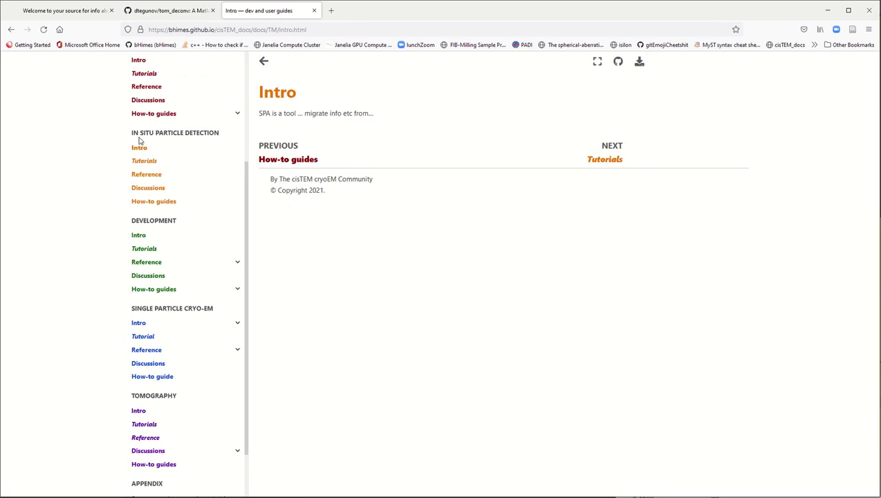
left_click(142, 149)
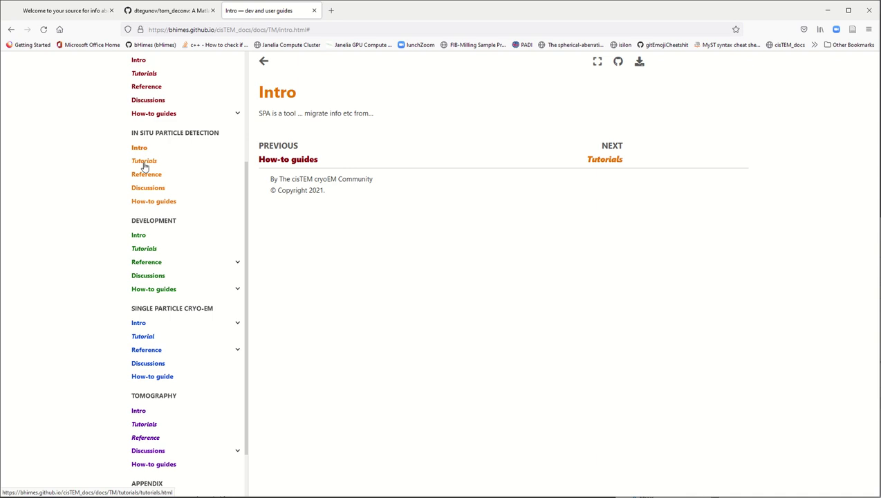
left_click(142, 325)
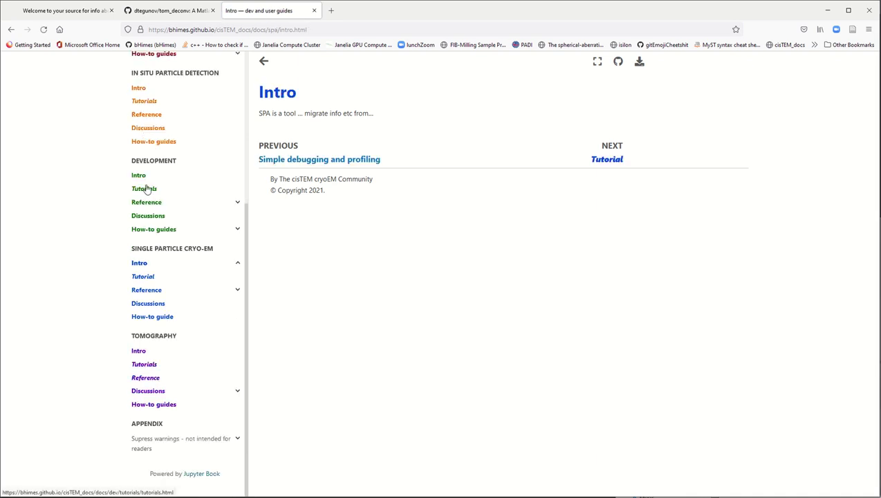
left_click(146, 101)
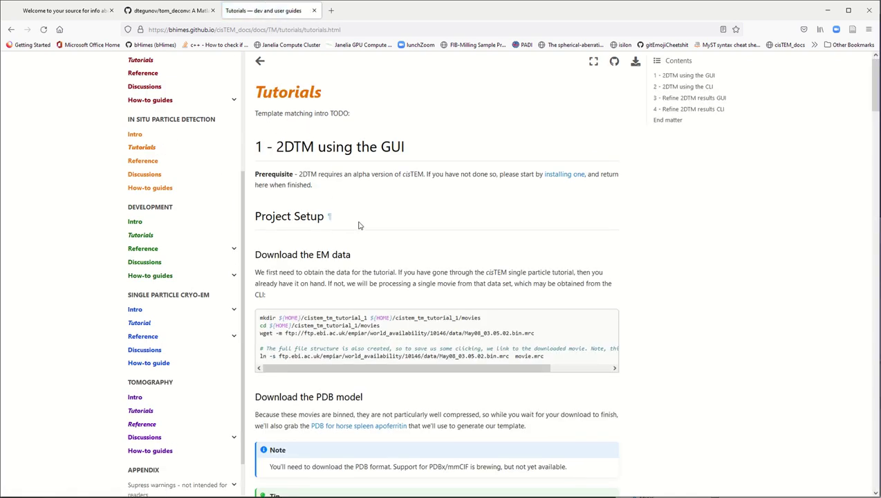
Step: Scroll through the in situ '1 - 2DTM using the GUI' tutorial page
scroll(366, 226, "down", 1)
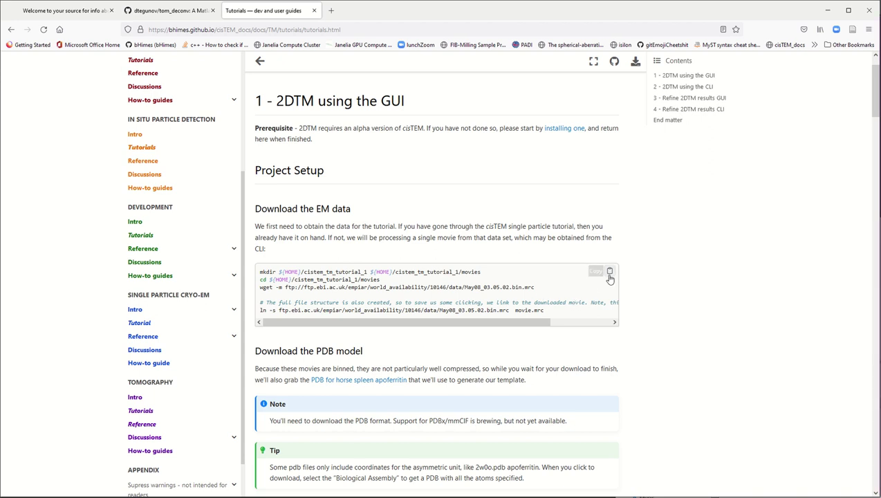
scroll(503, 308, "down", 3)
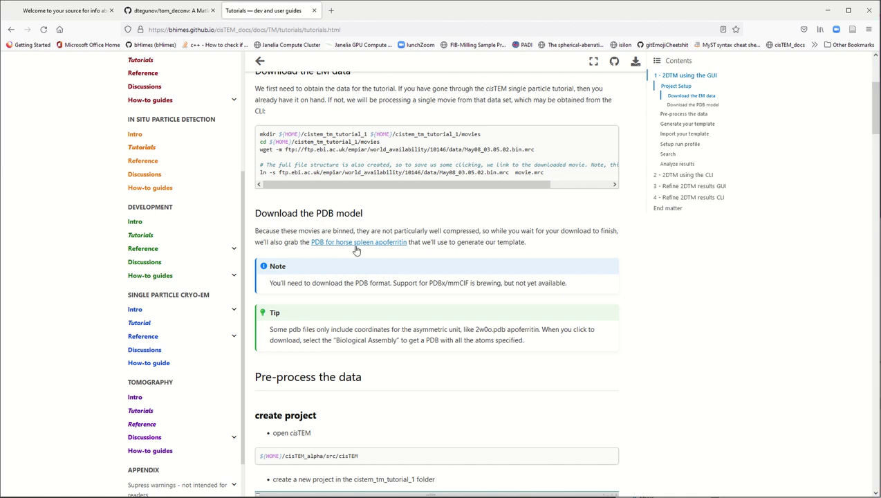
scroll(356, 246, "down", 3)
scroll(457, 323, "down", 3)
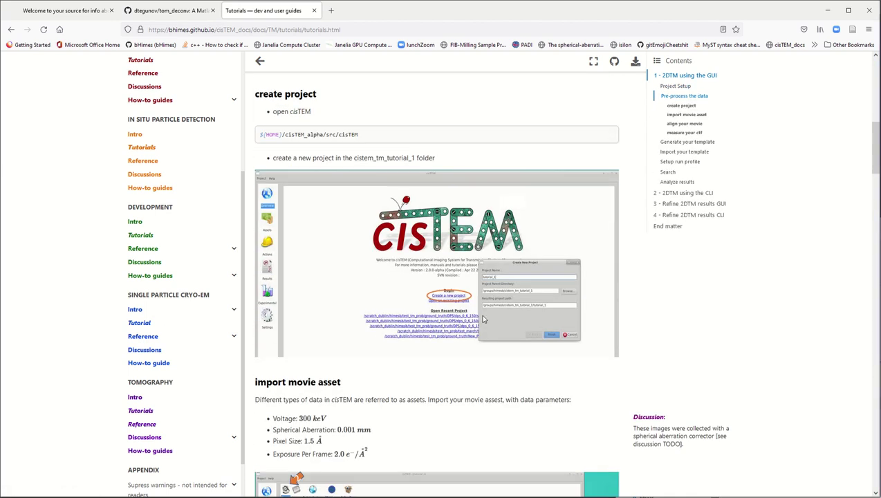
scroll(449, 346, "down", 3)
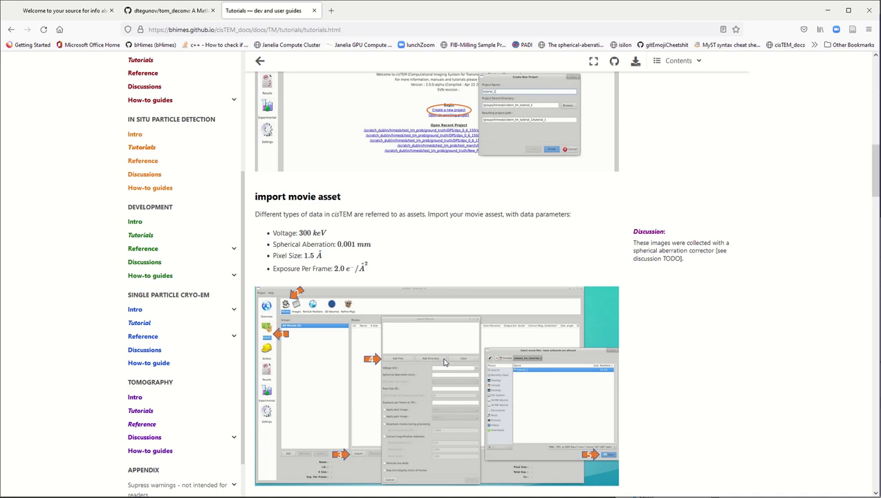
scroll(445, 361, "down", 3)
scroll(446, 360, "down", 4)
scroll(449, 358, "down", 4)
scroll(450, 358, "down", 9)
scroll(450, 358, "up", 9)
scroll(450, 357, "up", 15)
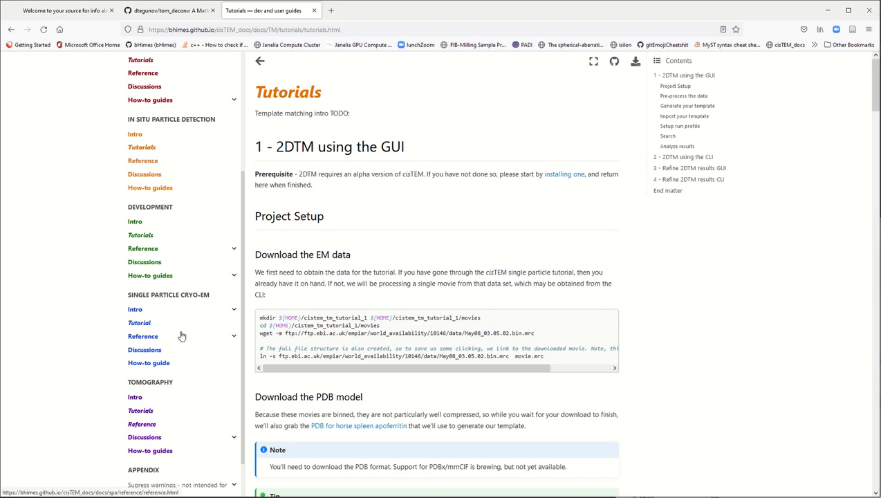
Step: Expand Reference and Programs (in cisTEM beta) under Single Particle Cryo-EM and scroll the program list
left_click(233, 338)
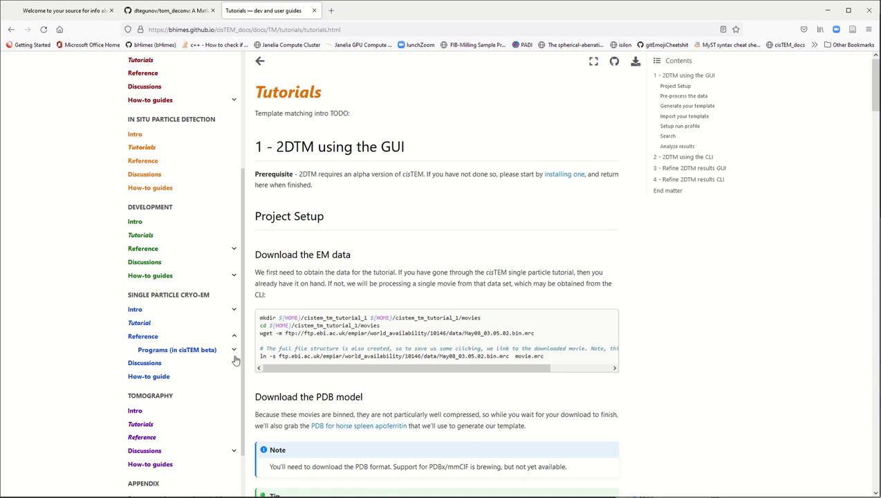
left_click(233, 356)
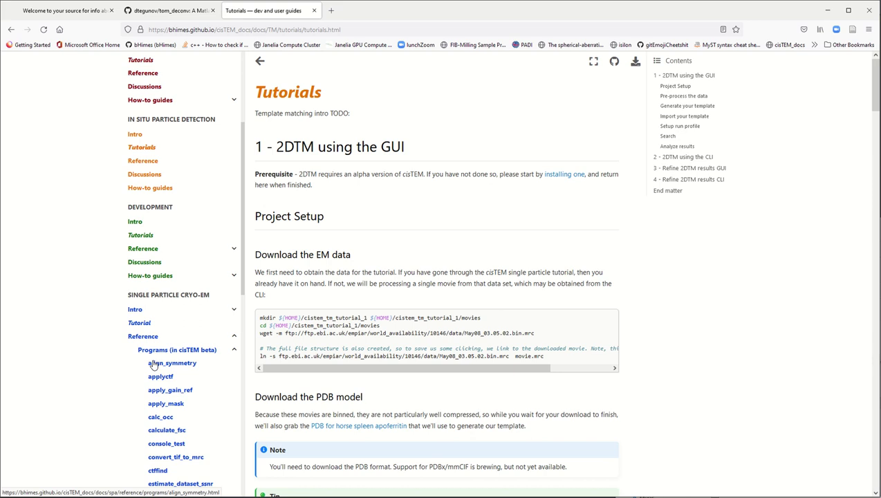
scroll(155, 365, "down", 3)
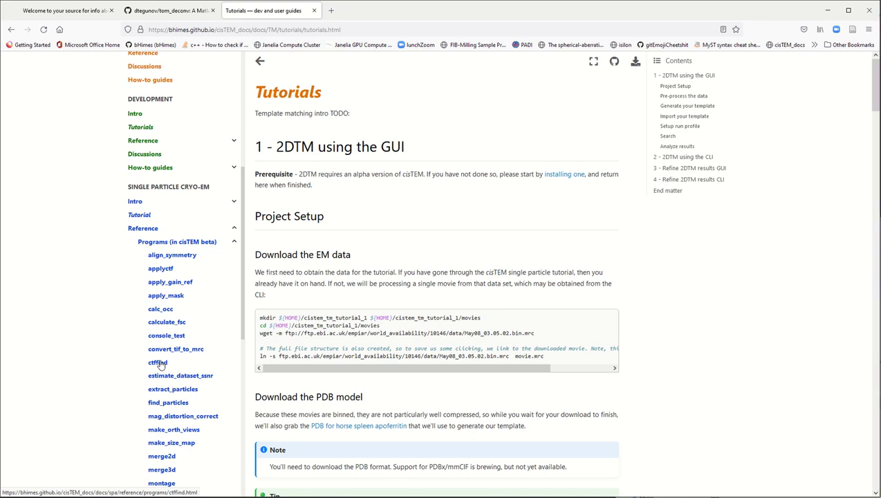
scroll(159, 364, "down", 1)
scroll(160, 365, "down", 1)
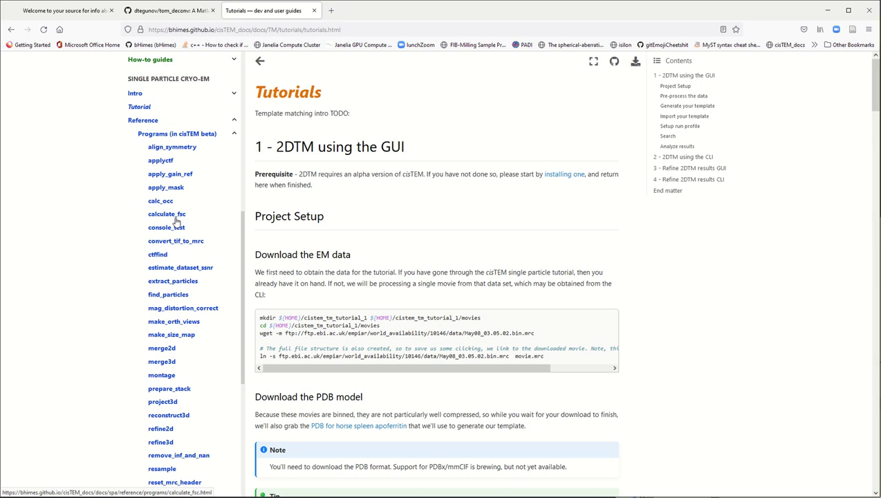
Step: Open the align_symmetry reference page and look over its summary and interactive options
left_click(174, 147)
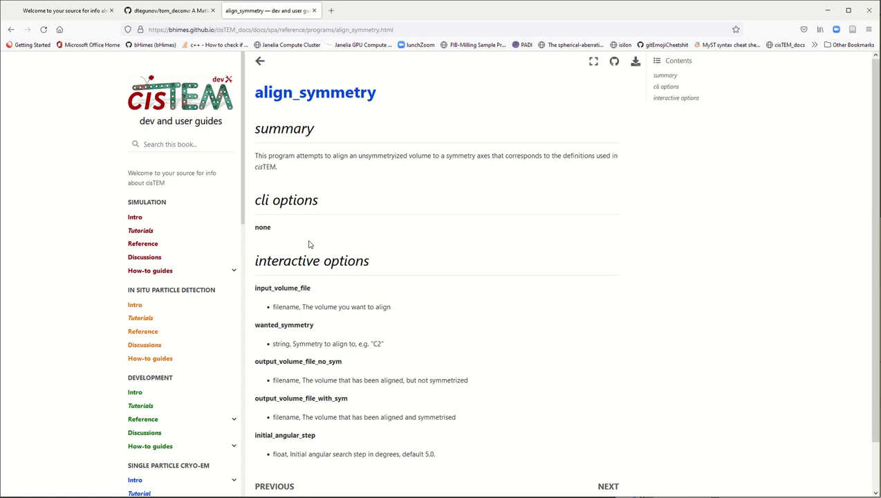
scroll(309, 244, "down", 1)
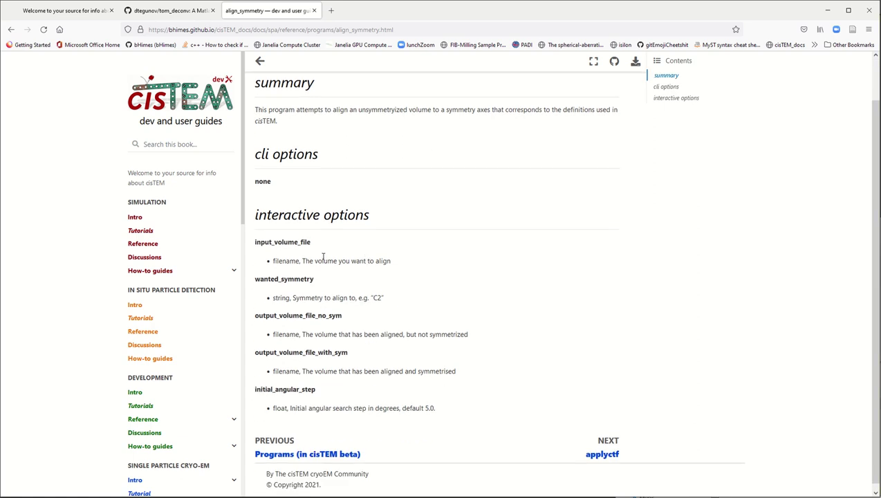
scroll(319, 293, "up", 1)
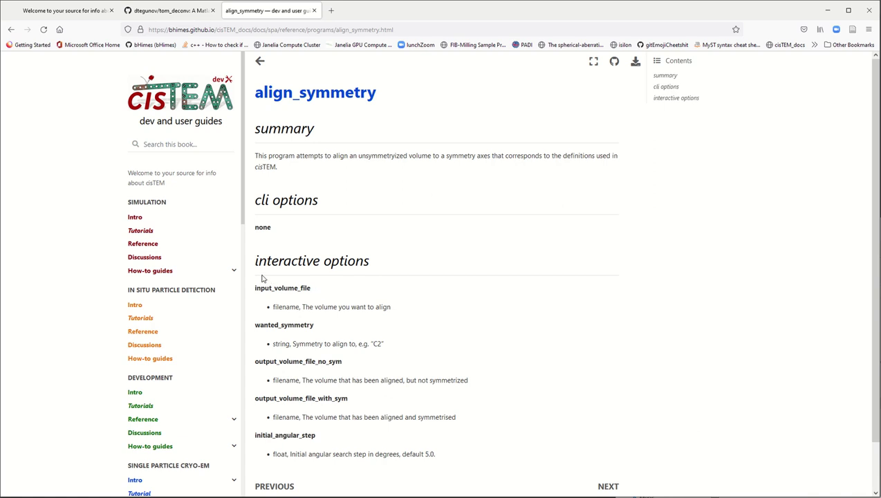
left_click(156, 145)
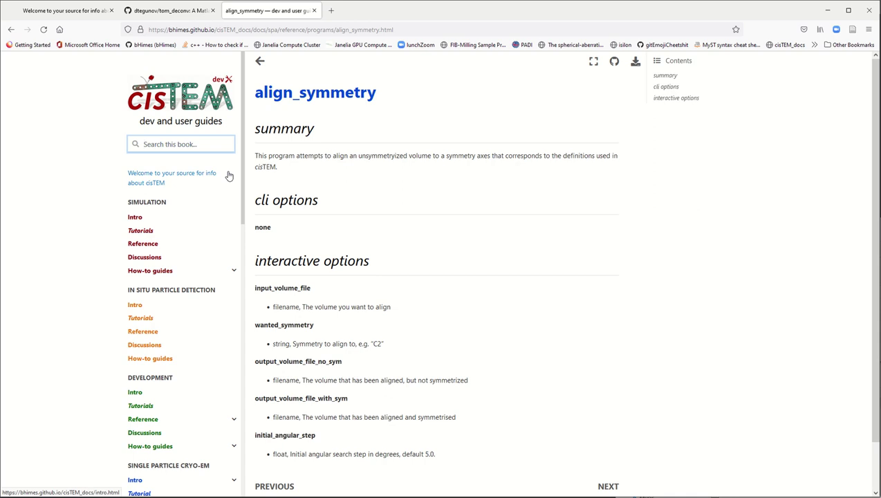
Step: Search the docs for 'calculate fsc' and open the calculate_fsc reference page from the results
type("calcul")
key("BackSpace")
type("ulate fsc")
key("Return")
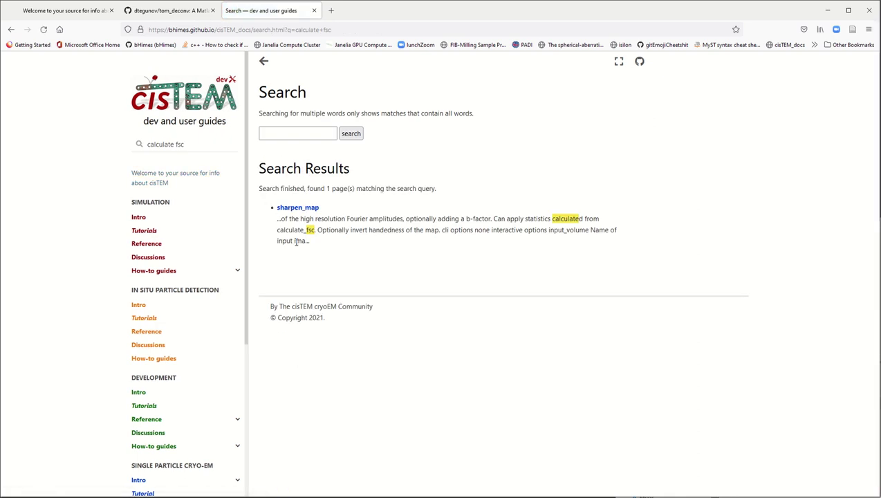
left_click(284, 207)
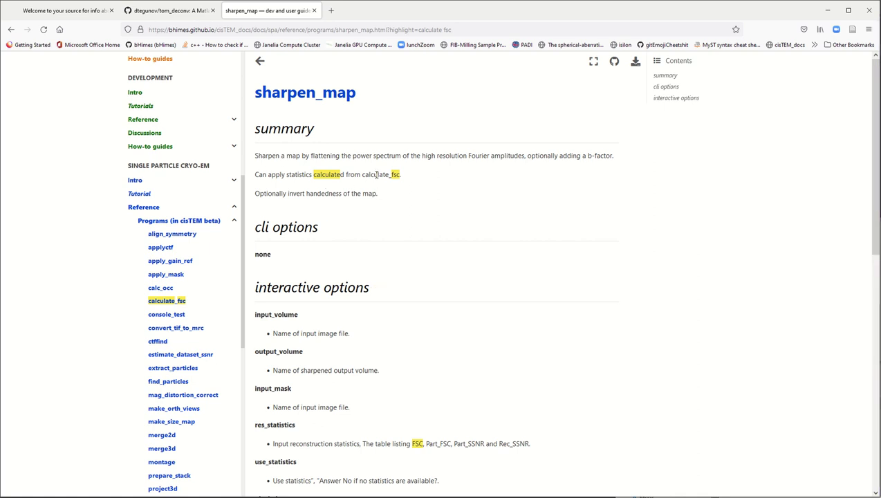
left_click(178, 302)
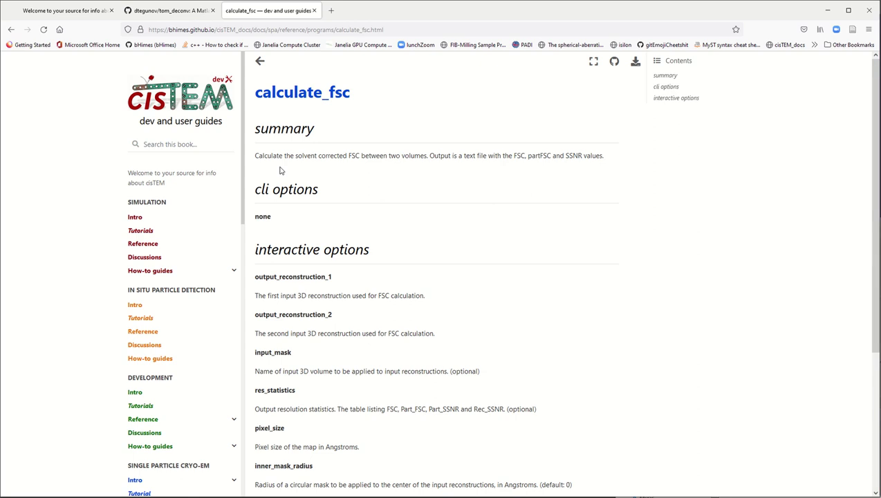
left_click(200, 139)
Step: Search the docs for 'resample', review the five results, then switch to the remote Linux desktop
type("resam")
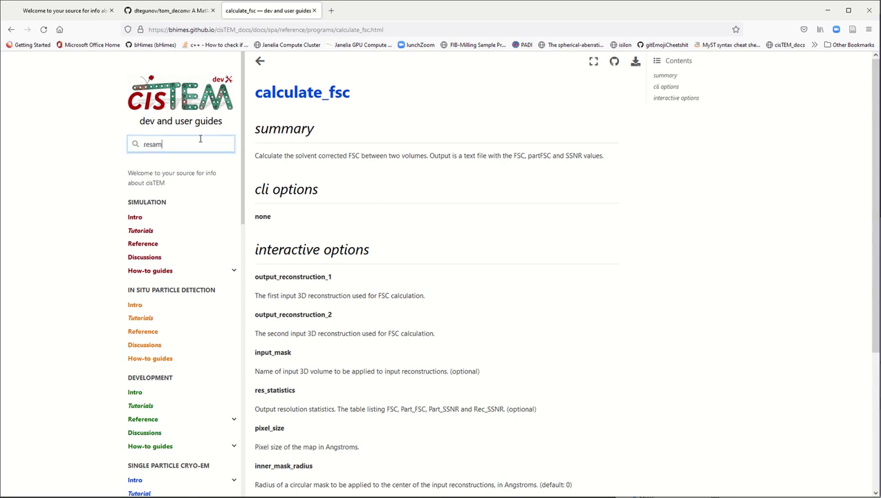
type("ple")
key("Return")
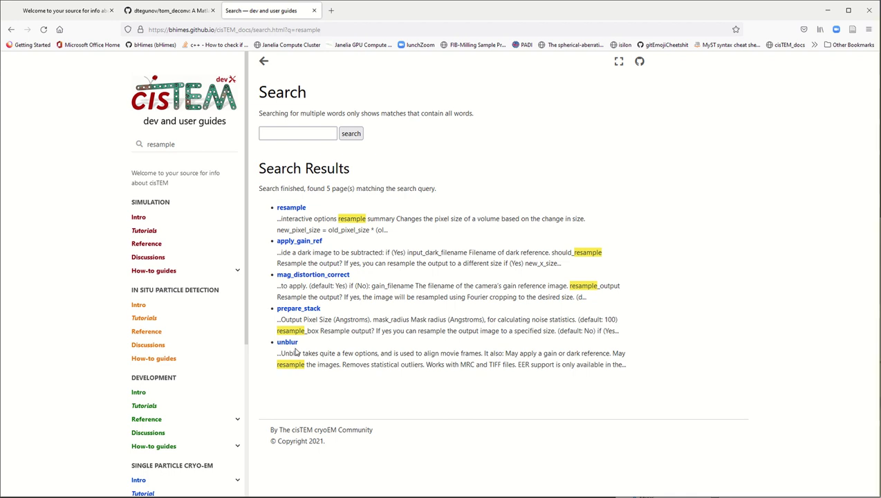
scroll(239, 364, "down", 3)
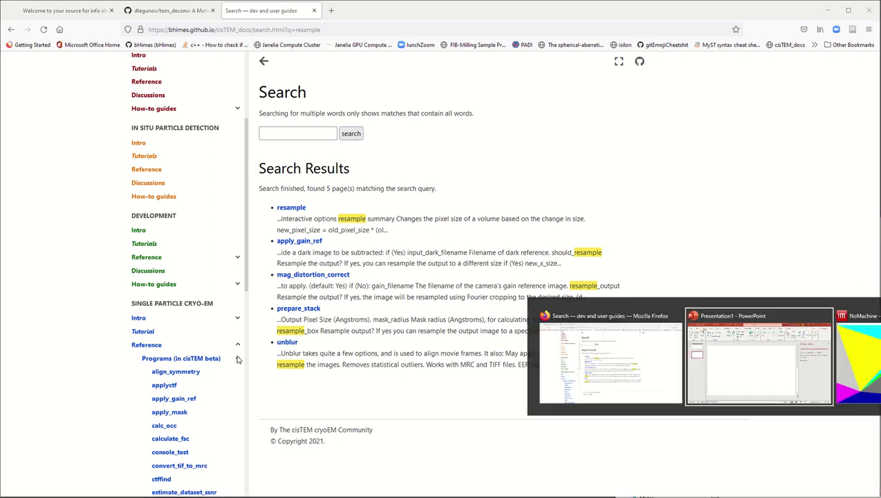
left_click(858, 333)
Step: Go up to demo_programs, list it, and compose the command 'chimera bGal_naive.py'
type("cd ..")
key("Return")
type("ls")
key("Return")
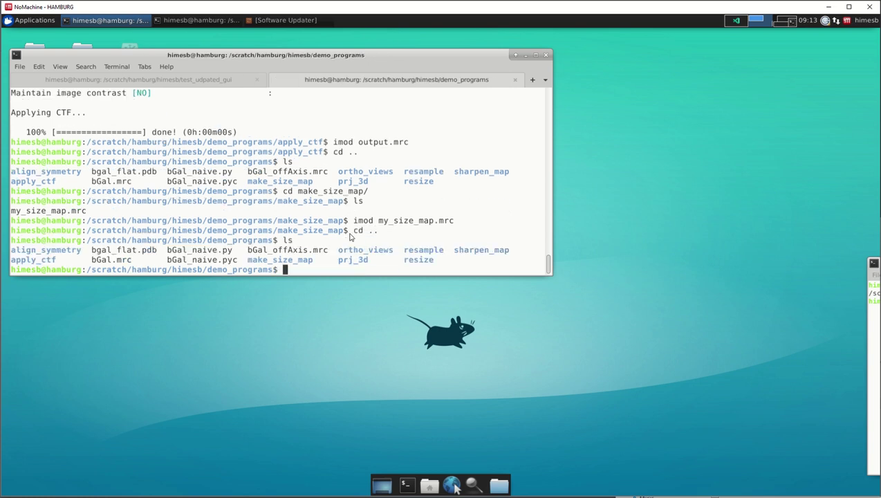
type("chimera")
double_click(213, 251)
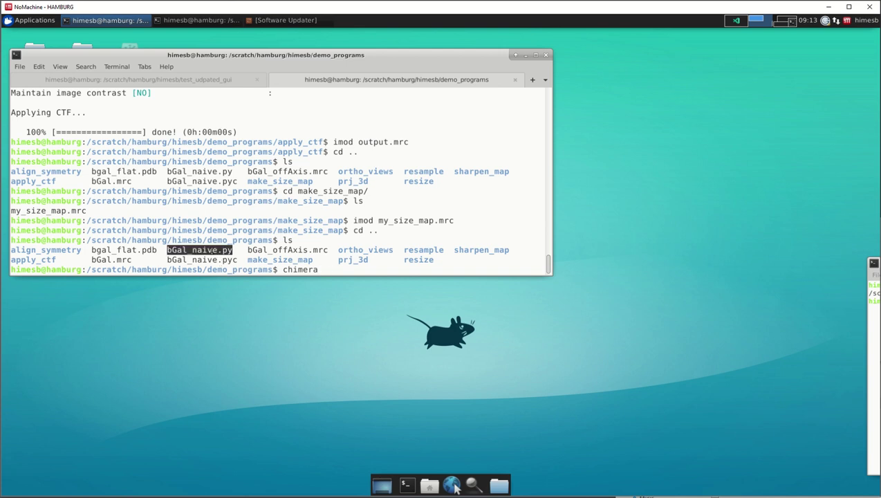
middle_click(213, 251)
Step: Launch Chimera on bGal_naive.py, tilt the two bGal density maps to inspect them, then close it
key("Return")
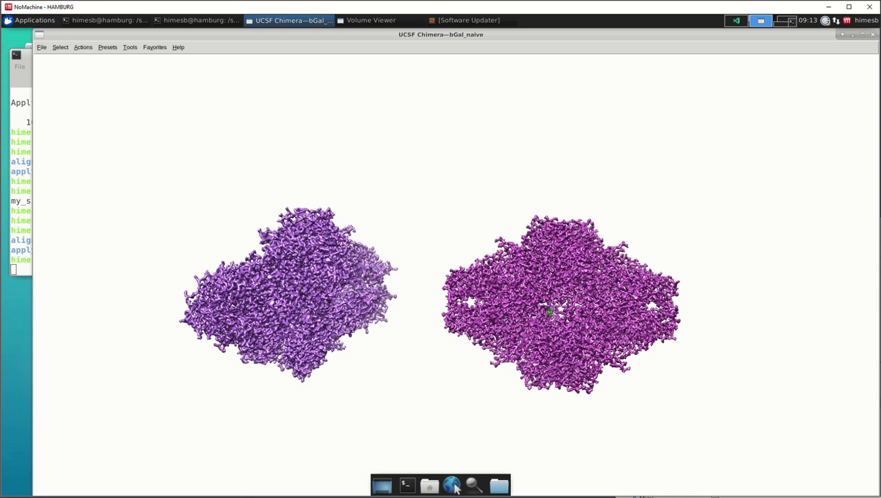
left_click_drag(549, 313, 548, 277)
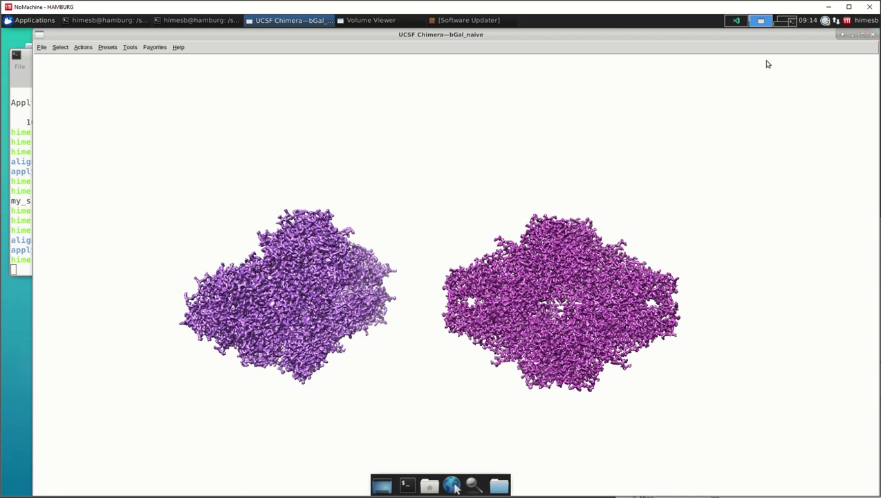
left_click(873, 37)
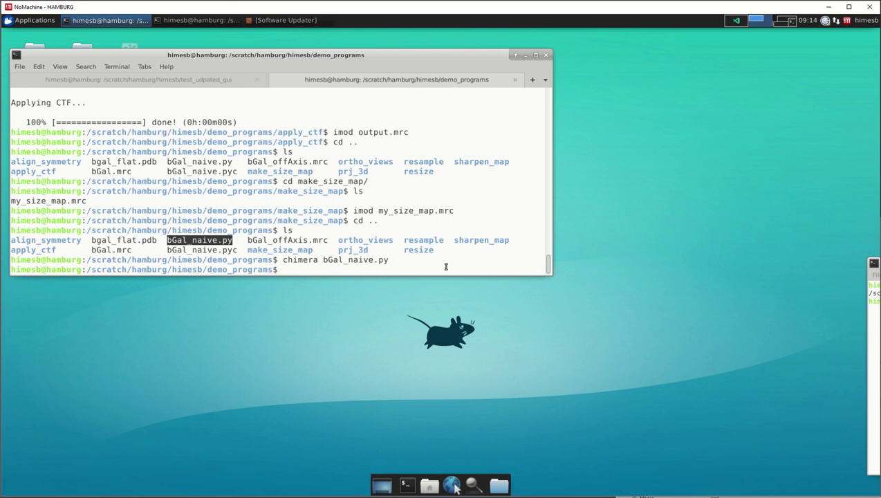
Step: Change into the resample folder with cd
left_click(446, 266)
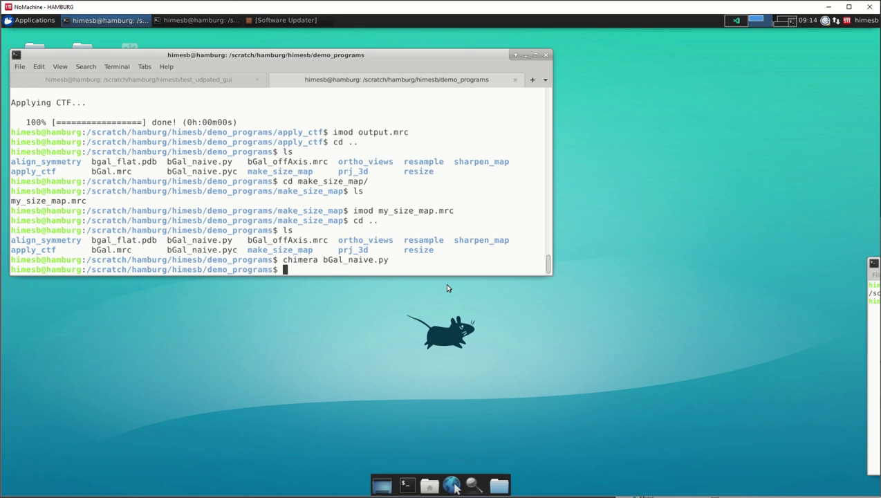
type("cd resa")
key("Tab")
key("Return")
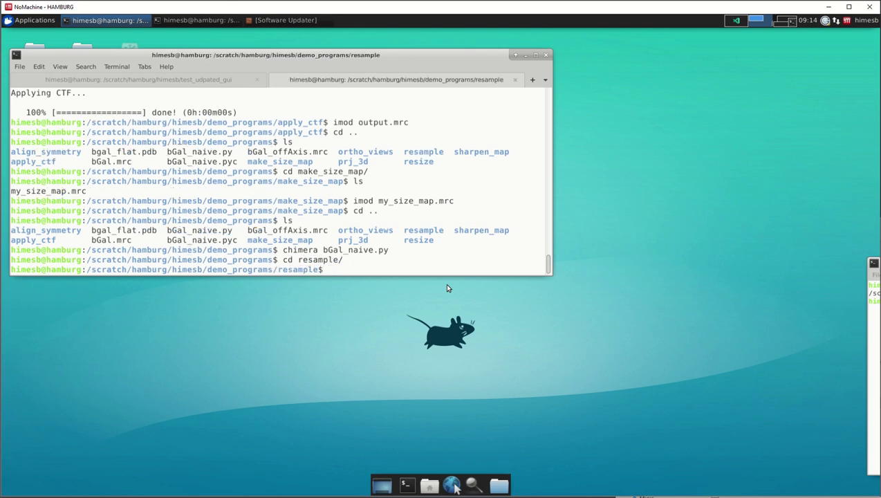
Step: Run resample, keeping the defaults bGal_offAxis.mrc as input, output.mrc as output, and volume
type("l")
key("BackSpace")
type("resmaple")
key("BackSpace")
key("BackSpace")
key("BackSpace")
key("BackSpace")
key("BackSpace")
type("ample")
key("Return")
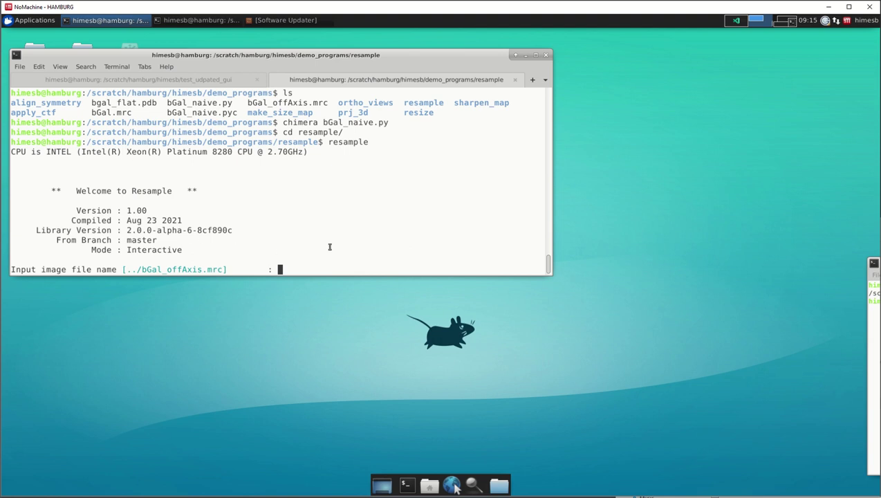
key("Return")
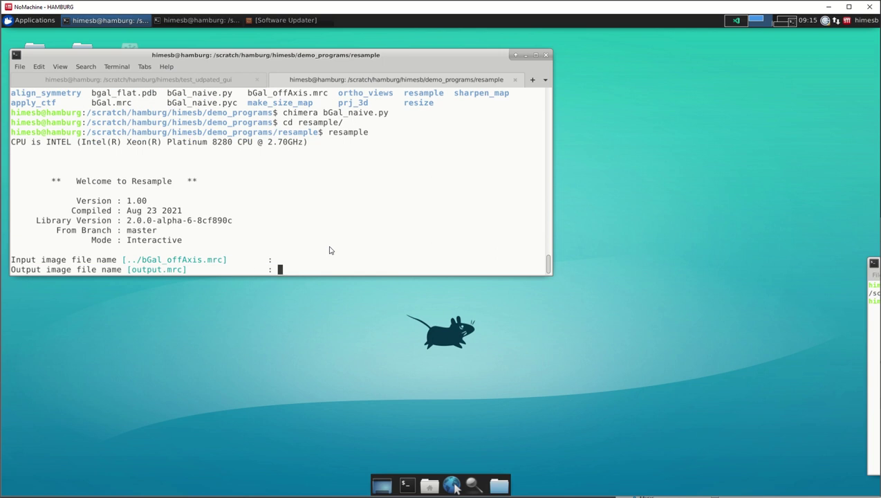
key("Return")
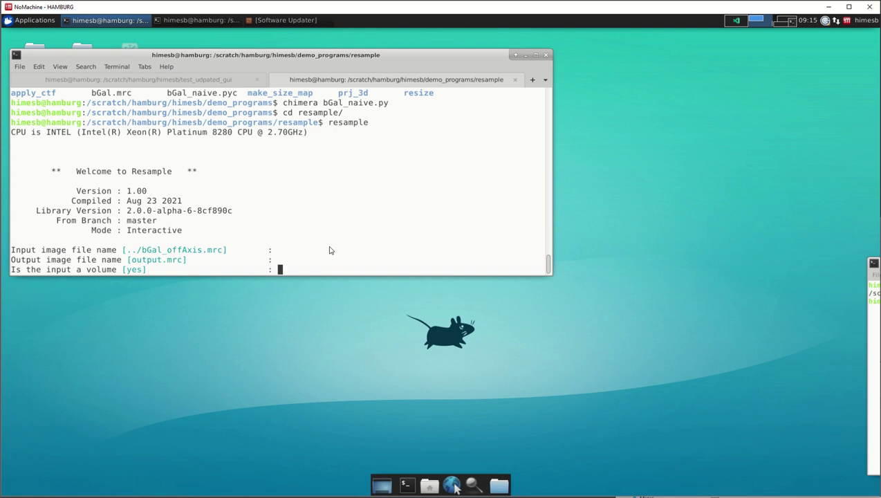
key("Return")
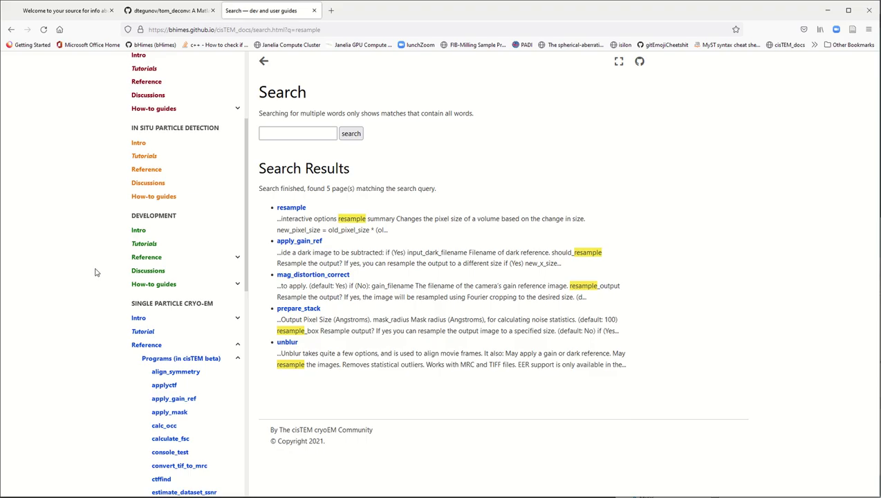
Step: Open the resample reference page from the docs search results
scroll(169, 327, "down", 2)
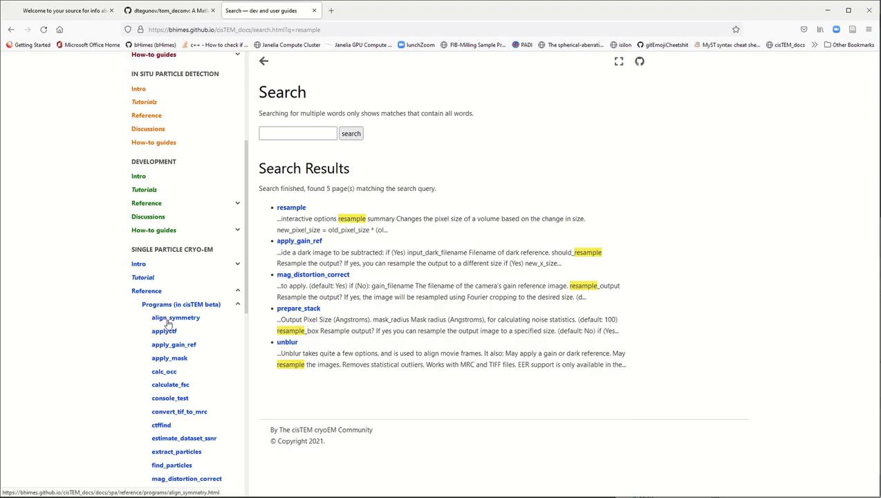
left_click(297, 209)
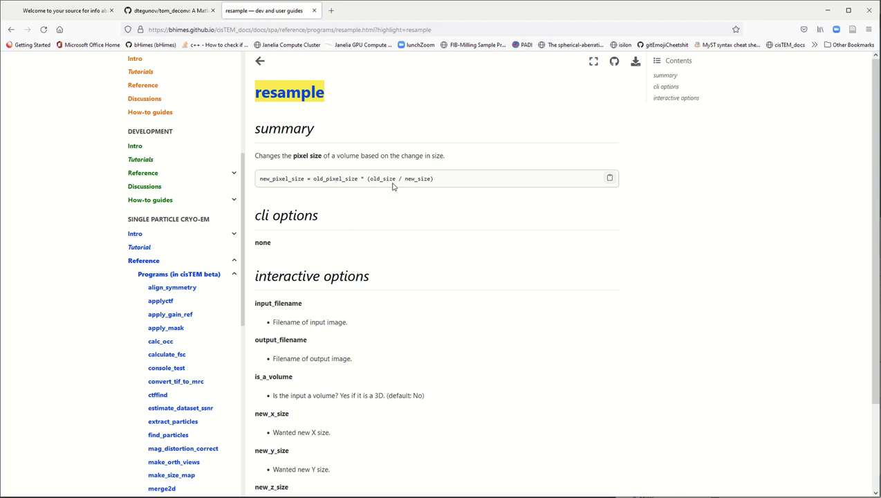
Step: Resample to 64×64×64, then view output.mrc with ../bGal_offAxis.mrc in 3dmod
key("alt+Tab")
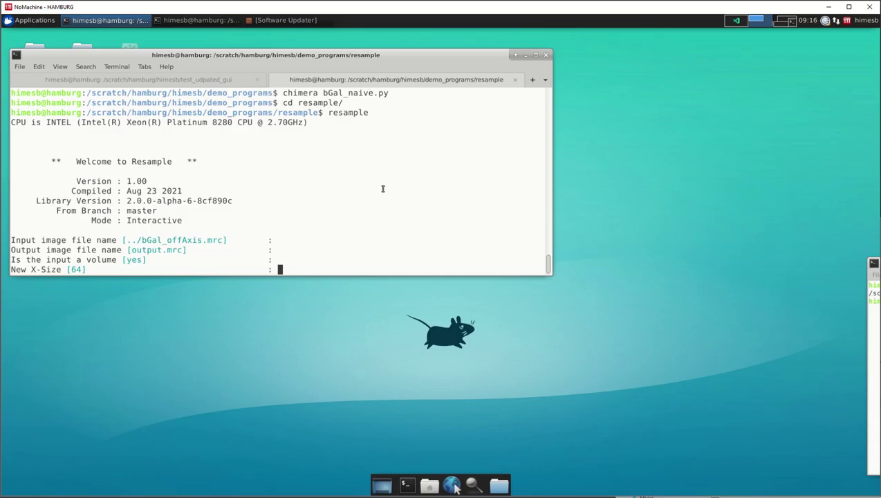
key("Return")
key("Return")
key("Return")
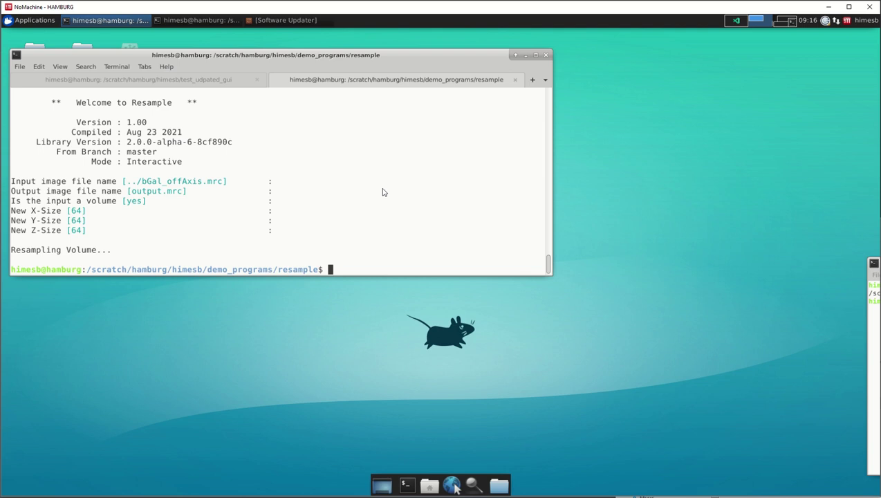
type("imod output.mrc")
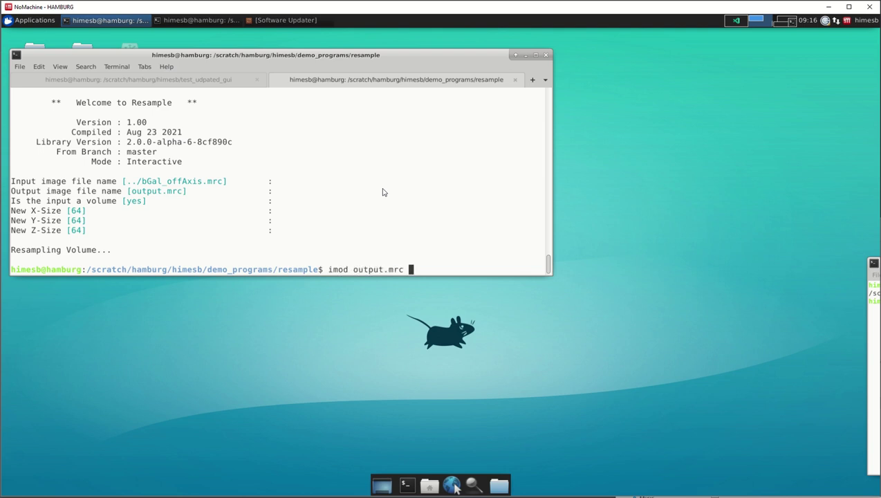
type("../bGal_offAxis.mrc")
key("Return")
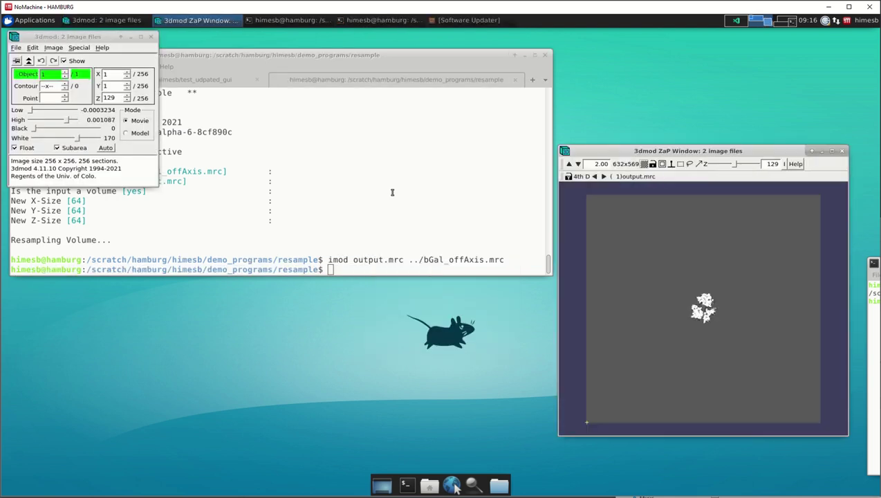
Step: Flip back and forth between the original bGal_offAxis.mrc and the resampled output.mrc
key("2")
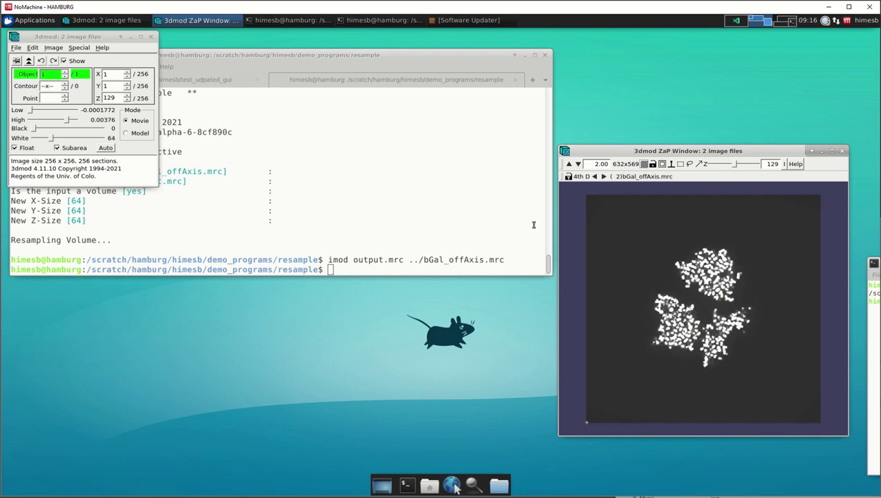
key("1")
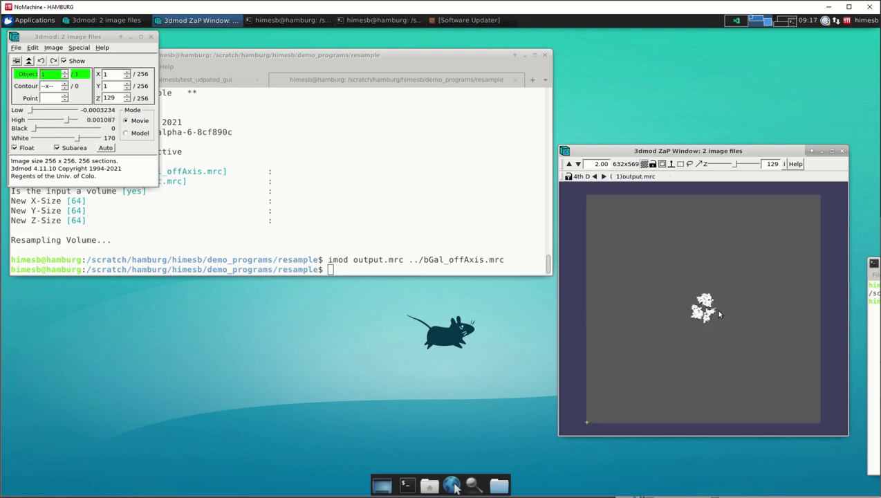
key("2")
key("1")
Step: Close 3dmod, go up to demo_programs with cd .., and list its contents
left_click(151, 37)
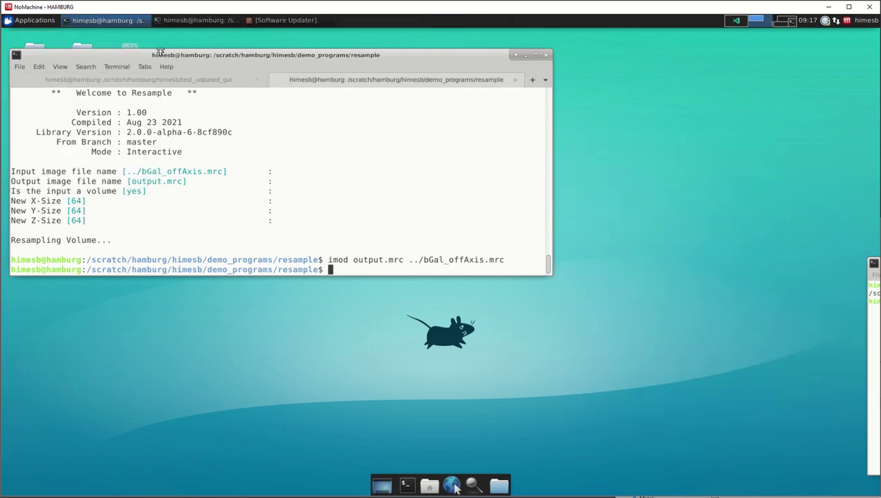
type("cd ..")
key("Return")
type("ls")
key("Return")
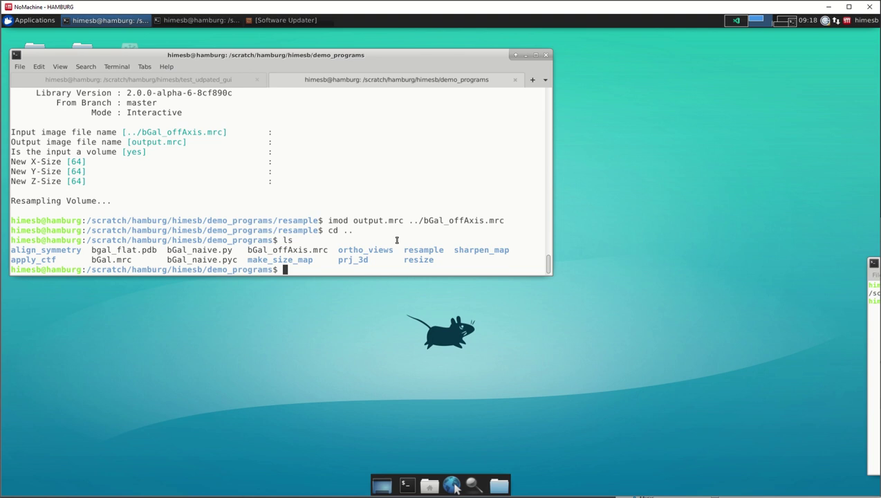
Step: Move into the align_symmetry folder and list its files
type("cd a;")
key("BackSpace")
type("l")
key("Tab")
key("Return")
type("ls")
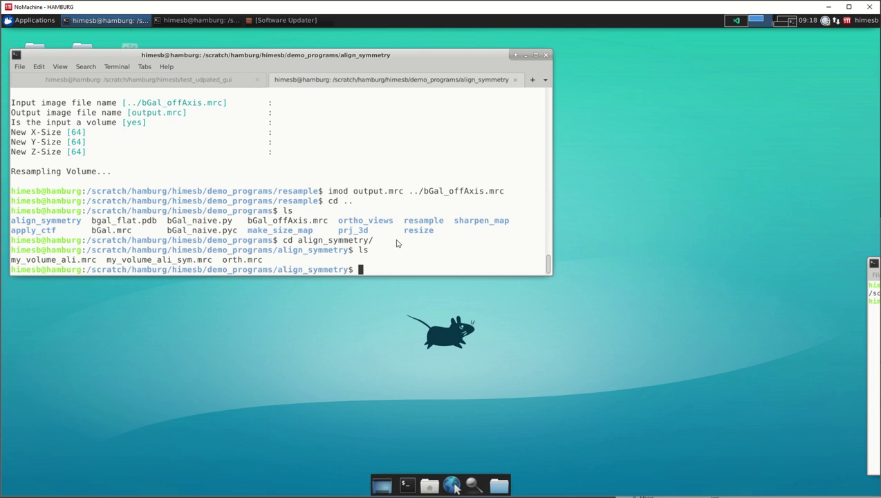
Step: Return to demo_programs and list its contents again
type("cd ..")
key("Return")
type("ls")
key("Return")
Step: Enter ortho_views, list new_ortho.mrc and orth.mrc, and cancel the half-typed command
type("cd o")
key("Tab")
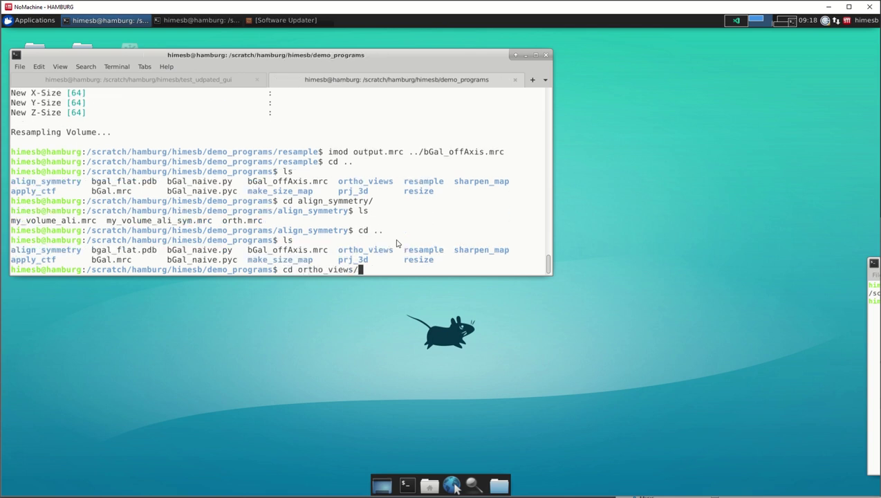
key("Return")
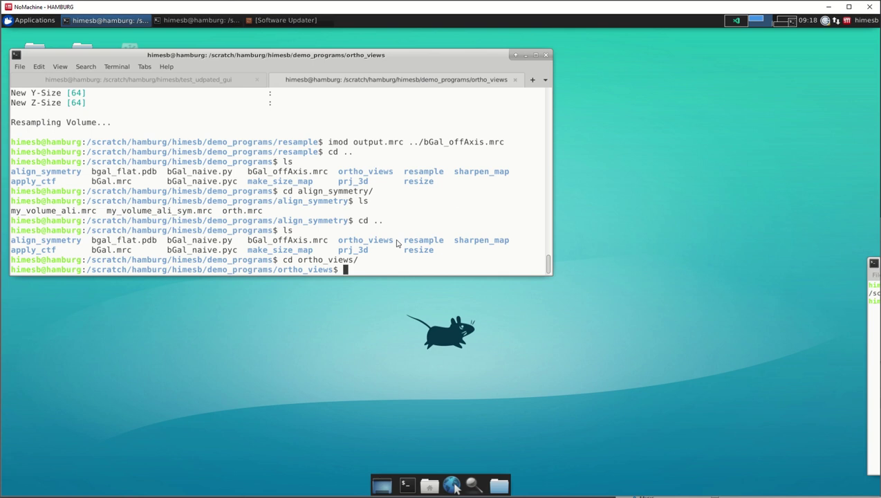
type("ls")
key("Return")
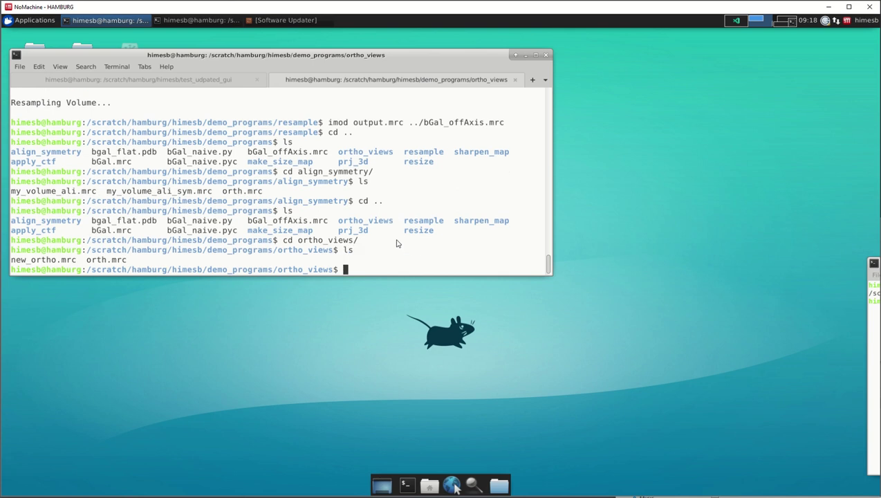
type("ortho_")
key("ctrl+c")
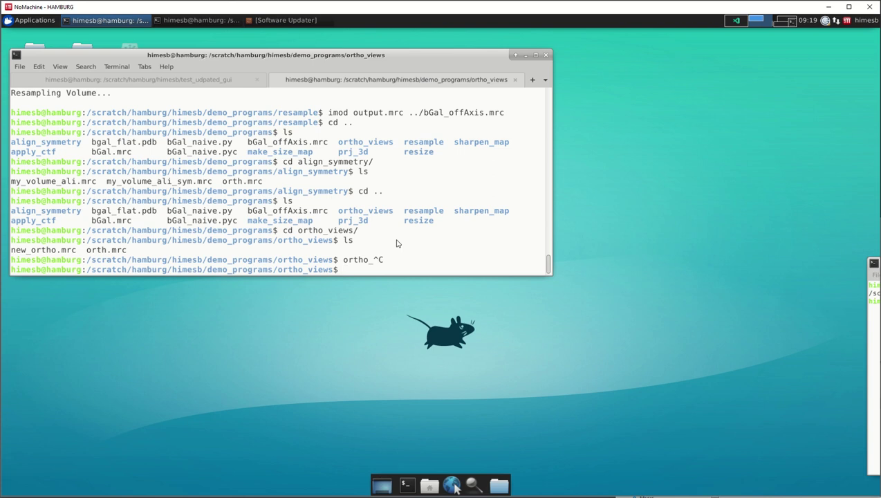
Step: Search shell history for 'orth' to recall the make_orth_views command
key("ctrl+r")
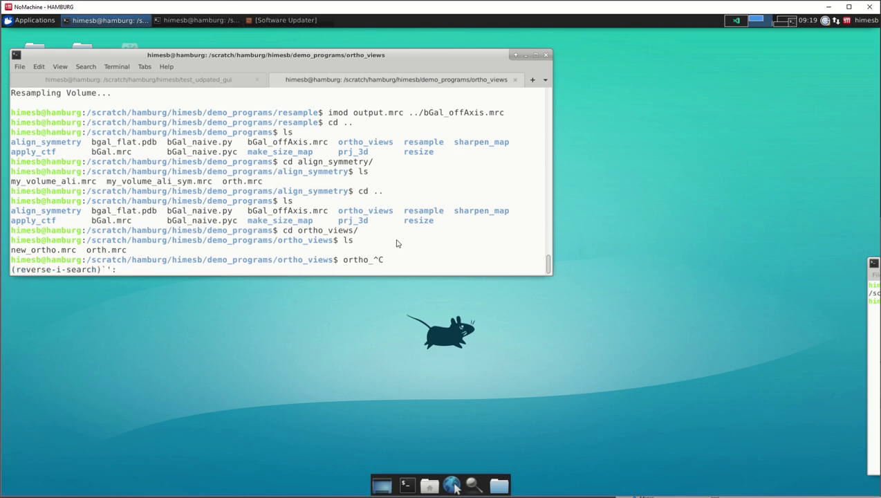
type("orth")
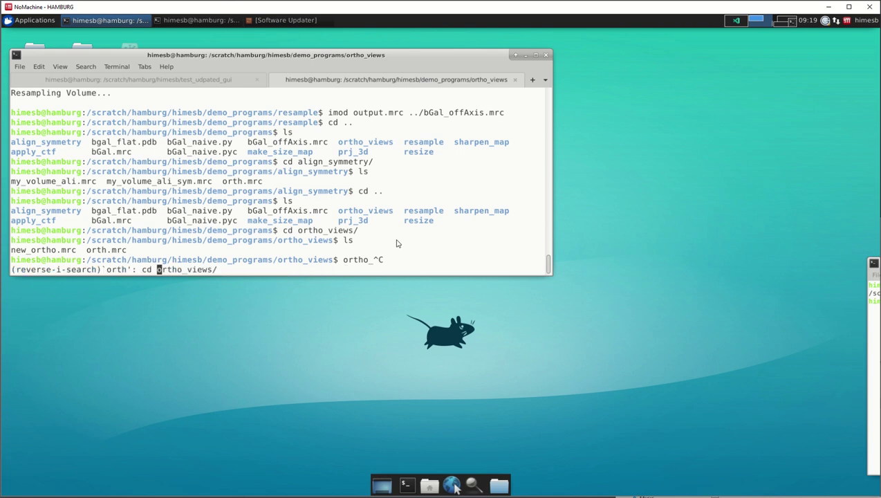
key("ctrl+r")
key("ctrl+r")
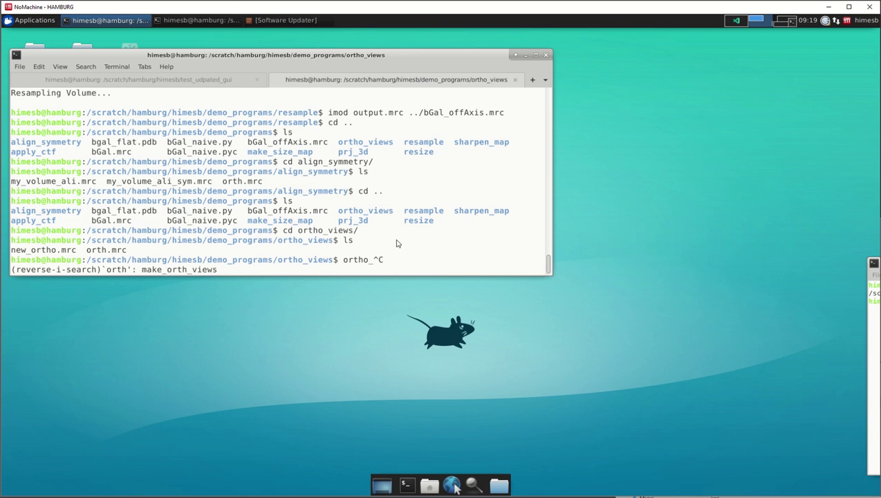
Step: Glance over the documentation in the browser, then return to the terminal
key("alt+Tab")
scroll(184, 344, "down", 3)
scroll(183, 344, "down", 3)
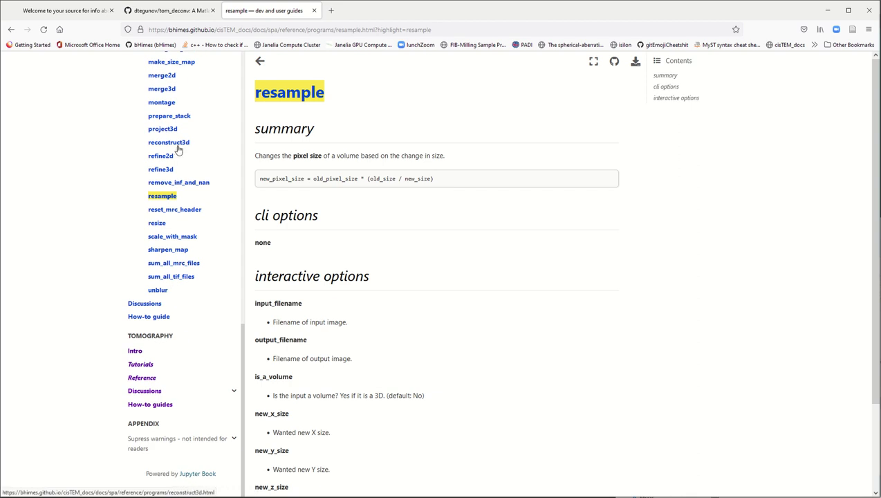
scroll(183, 81, "up", 1)
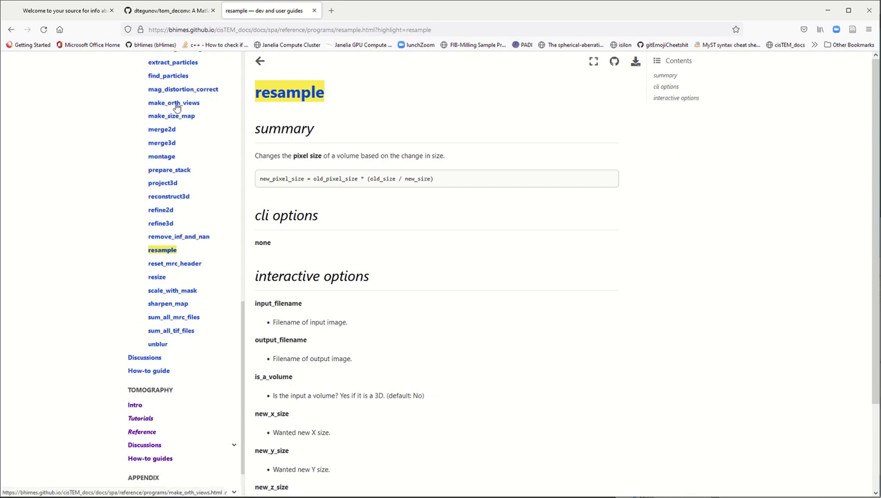
key("alt+Tab")
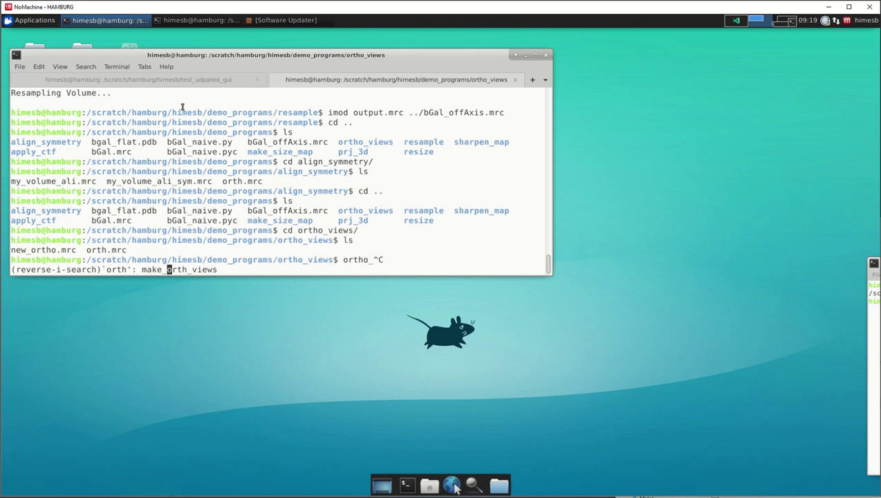
Step: Run make_orth_views with default input and output, then display new_ortho.mrc with tdisp
key("Return")
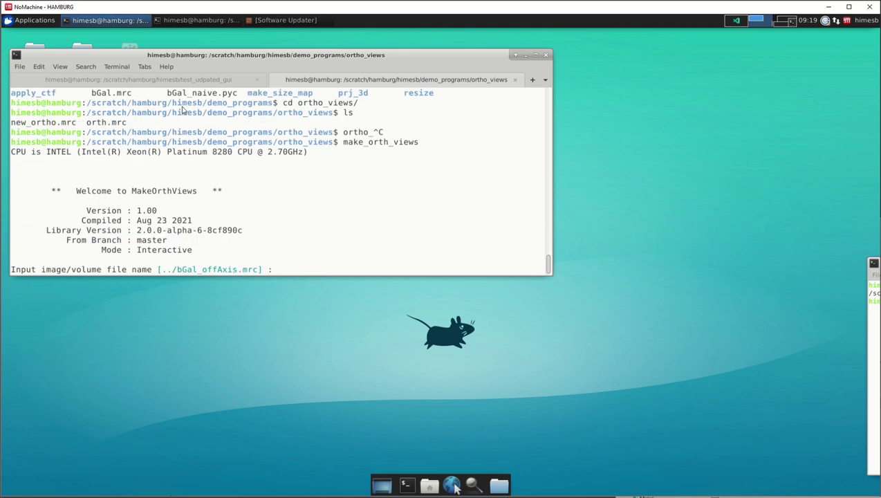
key("Return")
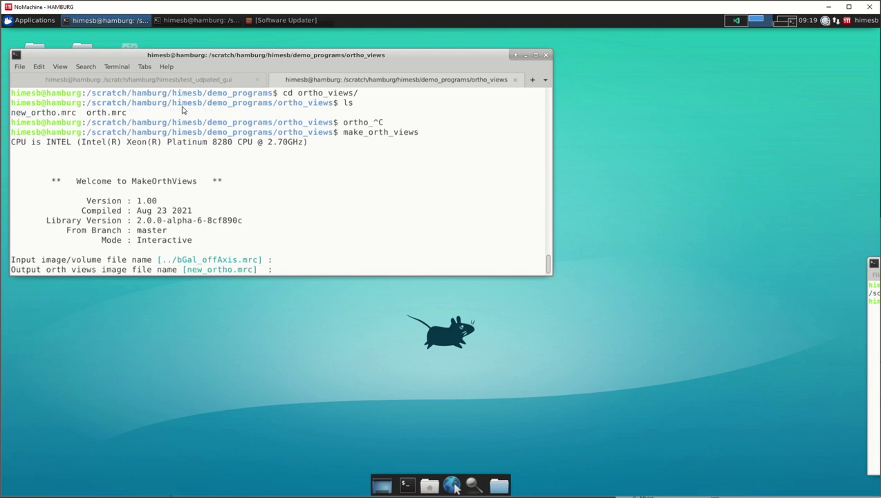
key("Return")
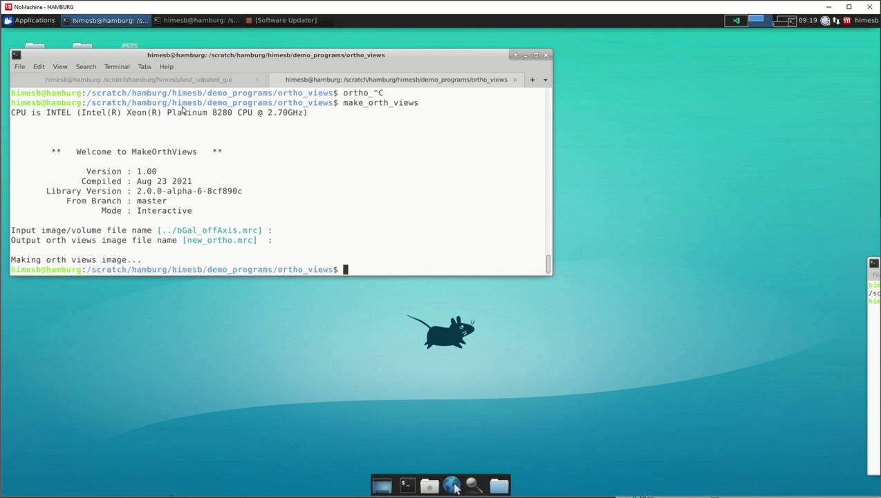
type("tdisp new_ortho.mrc")
key("Return")
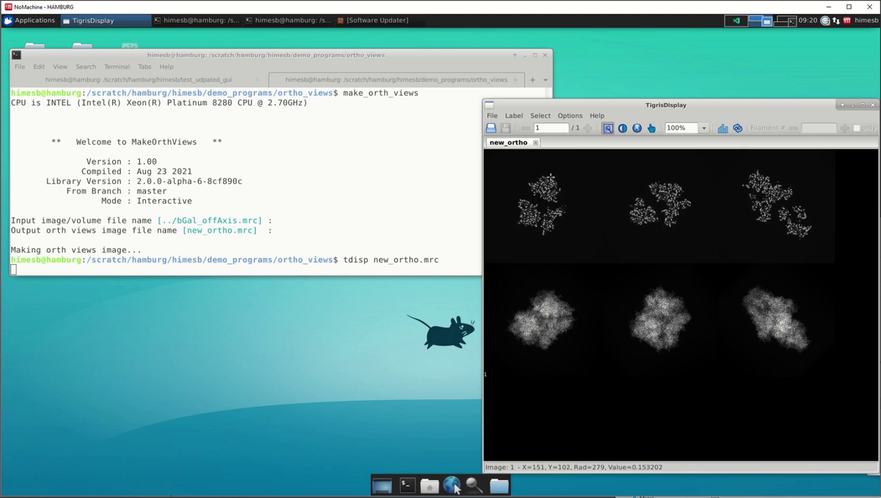
Step: Auto-stretch the view contrast, close TigrisDisplay, and rerun make_orth_views from history
left_click(623, 128)
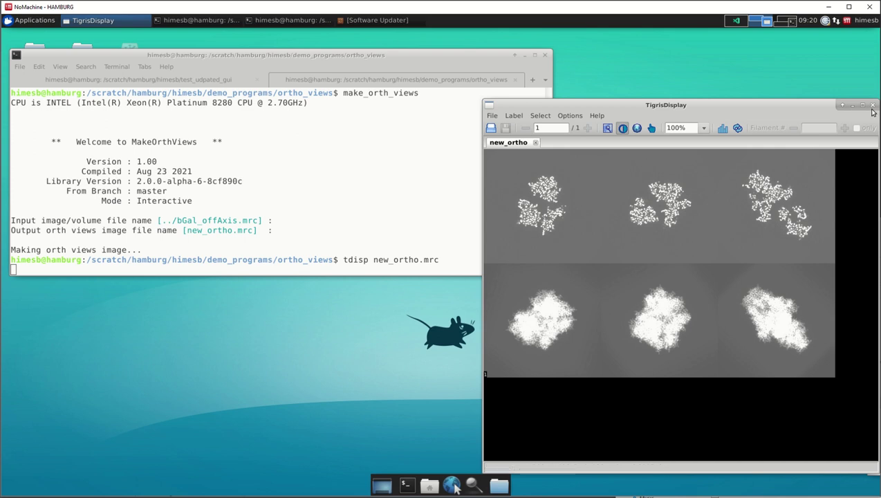
left_click(873, 105)
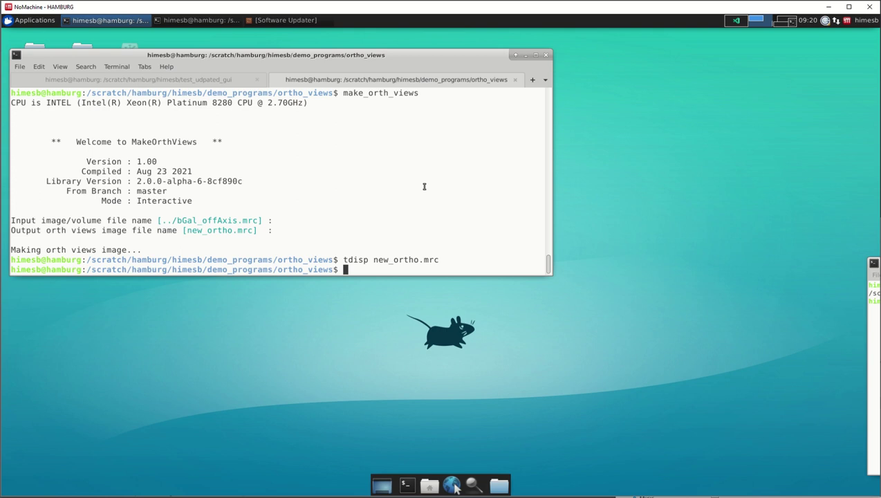
key("Up")
key("Up")
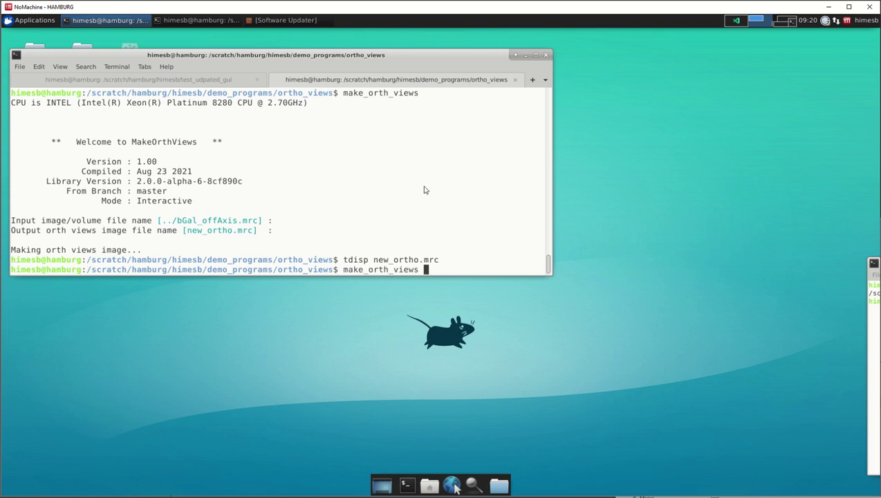
key("Return")
Step: Give make_orth_views ../bGal.mrc as input and ortho.mrc as output
type("../bGal")
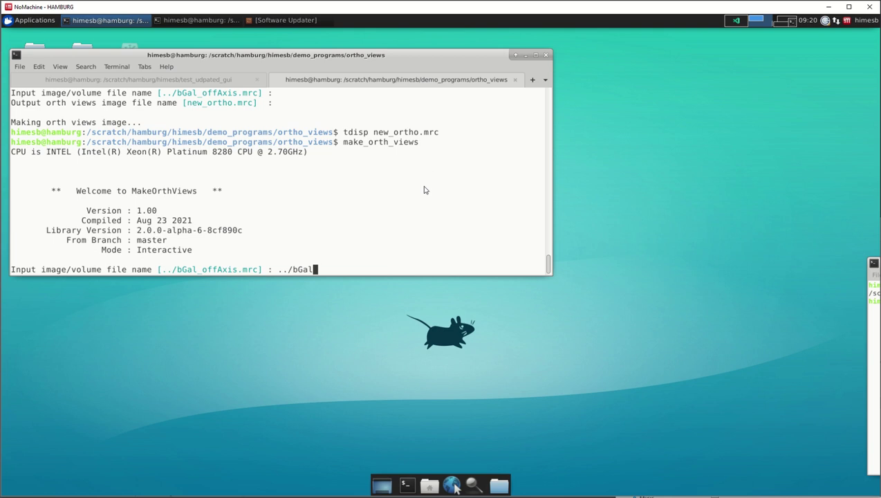
type("_offAxis")
key("BackSpace")
key("BackSpace")
key("BackSpace")
key("BackSpace")
key("BackSpace")
key("BackSpace")
key("BackSpace")
key("BackSpace")
type(".mrc")
key("Return")
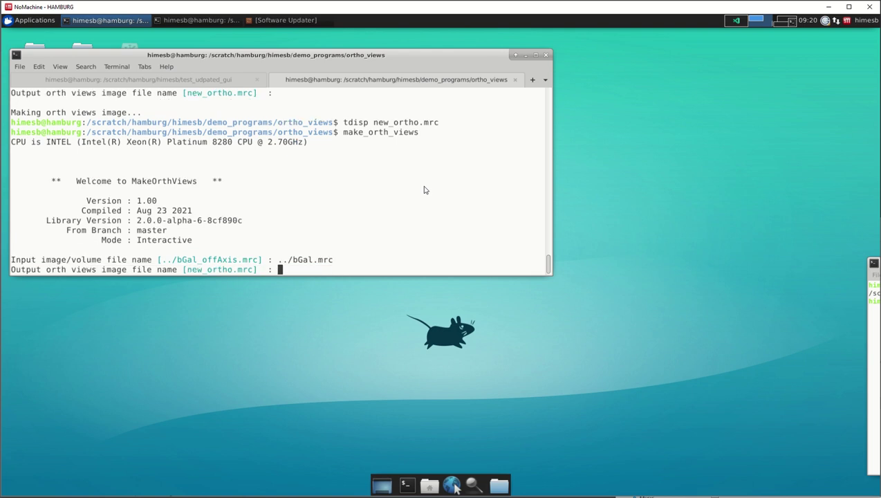
type("ortho.mrc")
key("Return")
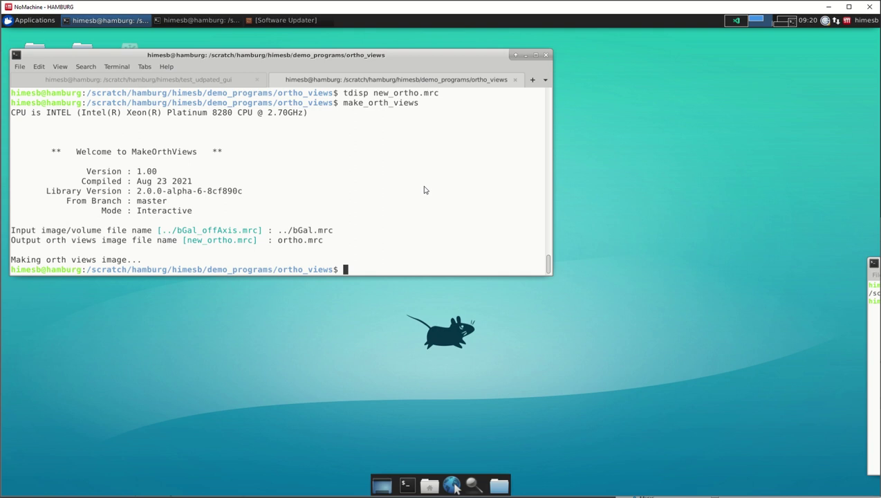
Step: Display ortho.mrc with tdisp
type("tdisp orl")
key("BackSpace")
type("tho.mrc")
key("Return")
Step: Apply auto-contrast to the six orthogonal bGal views in ortho.mrc
left_click(624, 129)
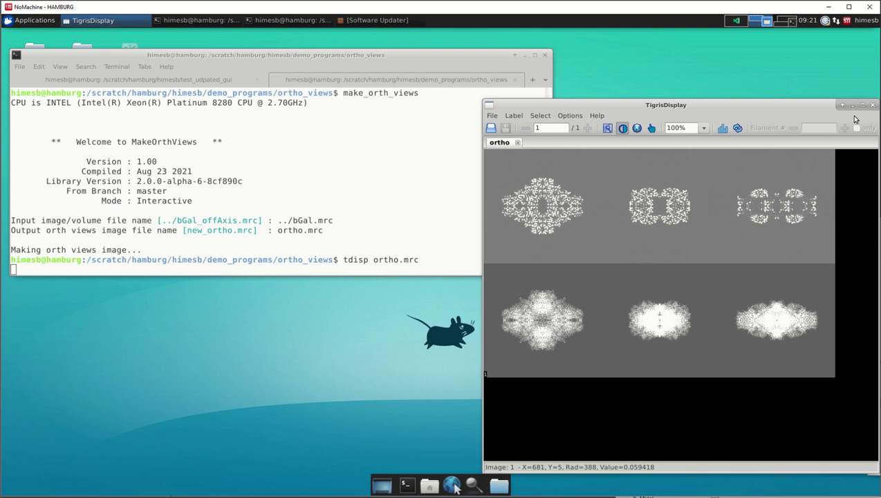
Step: Close TigrisDisplay, go up to demo_programs with 'cd ..', and list its folders
left_click(873, 104)
type("cd ../make")
key("Tab")
key("ctrl+c")
type("cd ..")
key("Return")
type("ls")
key("Return")
Step: Enter align_symmetry, list its three .mrc volumes, and return to the resample docs page
type("cd al")
key("Tab")
key("Return")
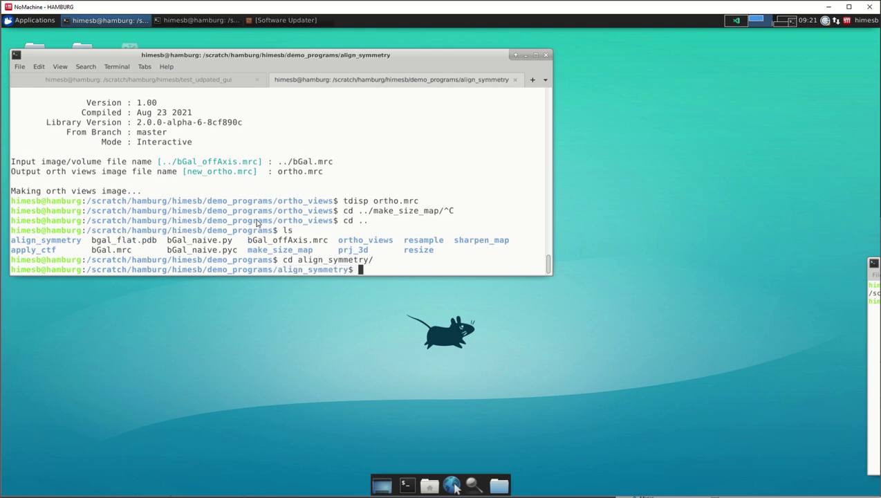
type("ls")
key("Return")
key("alt+Tab")
scroll(134, 192, "up", 10)
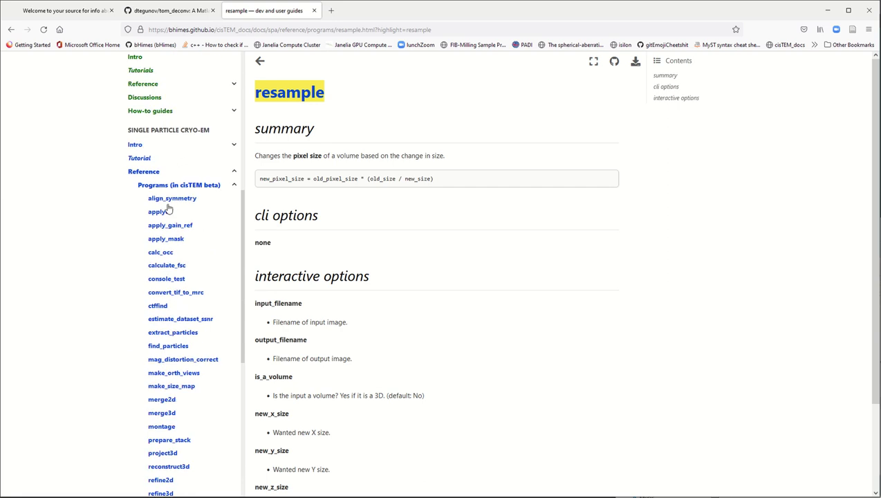
Step: Read the align_symmetry docs page from the sidebar, then return to the remote terminal
left_click(164, 200)
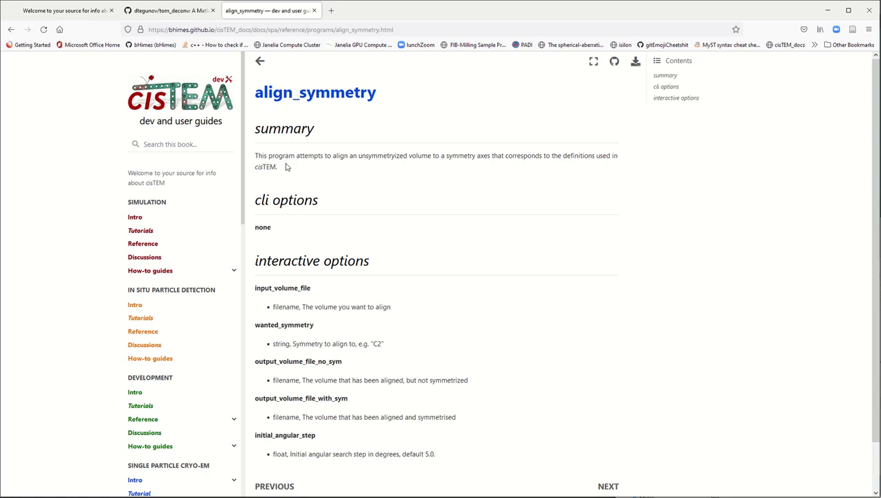
key("alt+Tab")
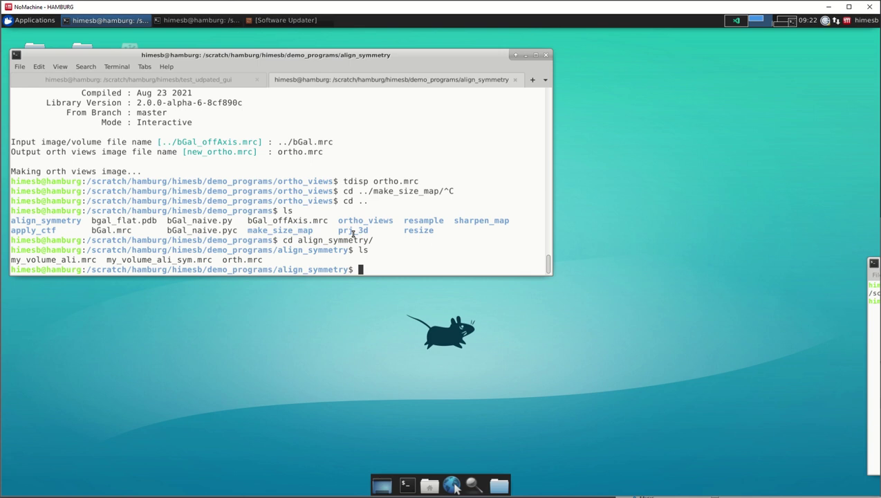
Step: Launch align_symmetry, accepting ../resample/output.mrc, D2 symmetry and the default output names
type("align_symmetry")
key("Return")
type("ls")
key("BackSpace")
key("BackSpace")
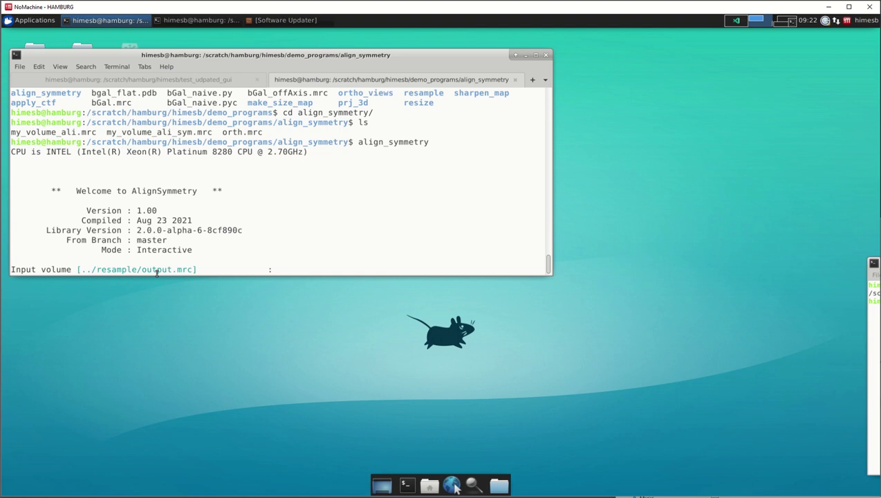
key("Return")
key("Return")
key("Return")
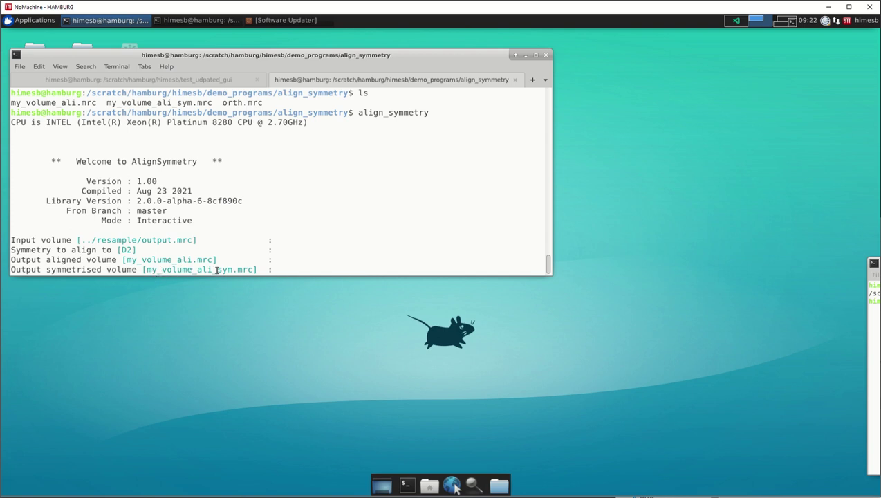
key("Return")
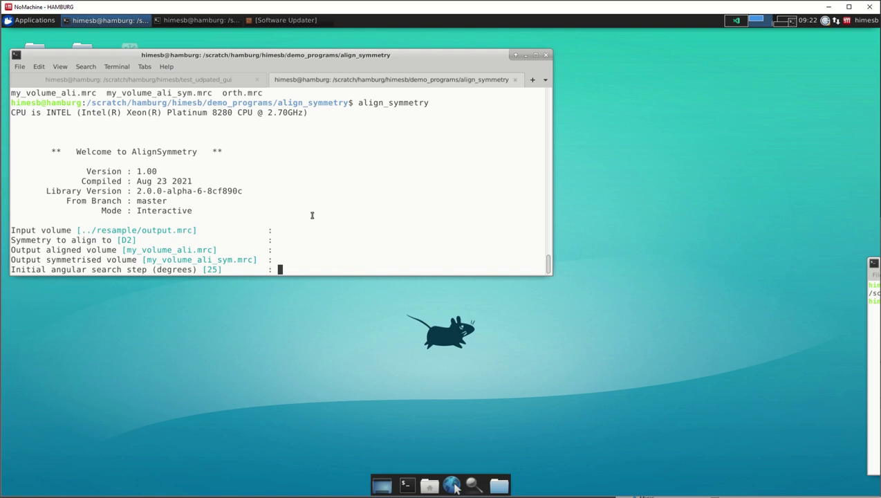
Step: Accept the 25-degree angular step and let AlignSymmetry finish with rotations 31.90, -35.90, -36.70
key("Return")
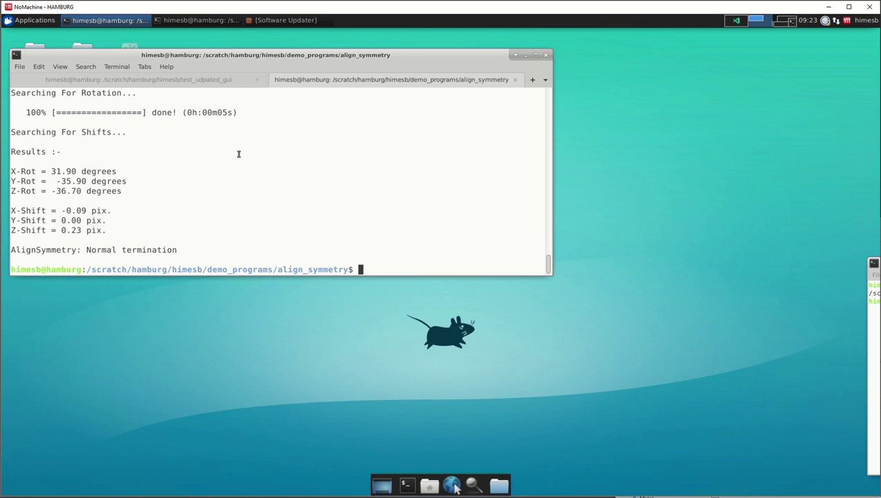
Step: List files by time, then make orthogonal views of my_volume_ali.mrc saved as orth.mrc
type("lt")
key("Return")
type("imod")
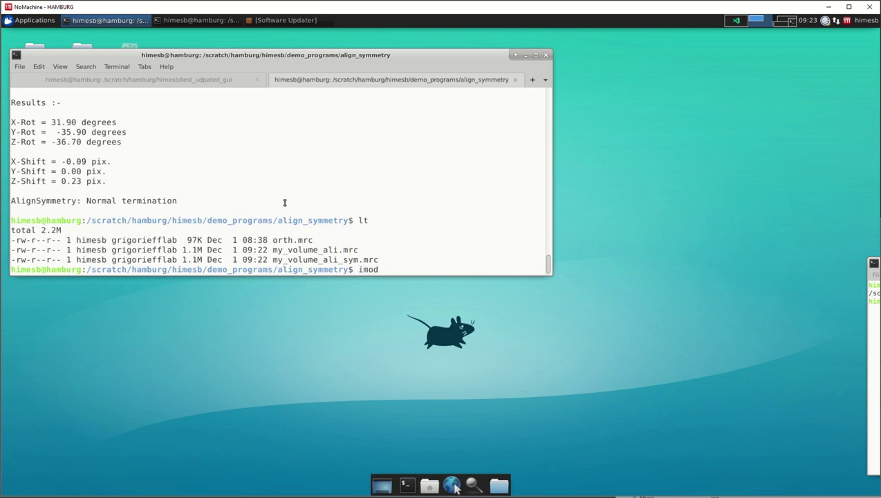
key("ctrl+c")
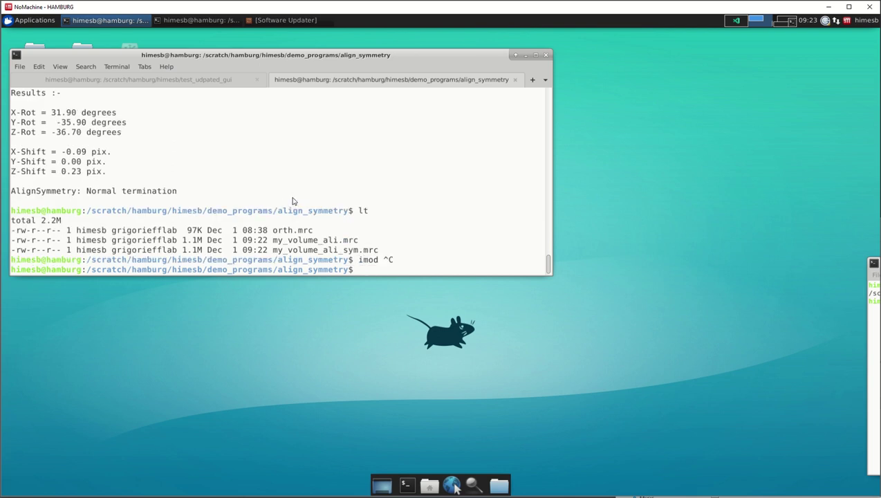
type("make")
key("BackSpace")
type("_")
key("Tab")
key("Return")
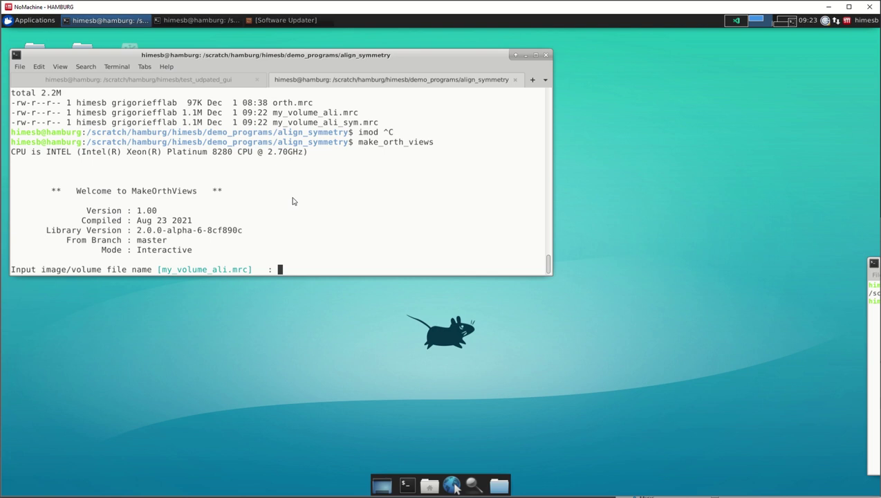
key("Return")
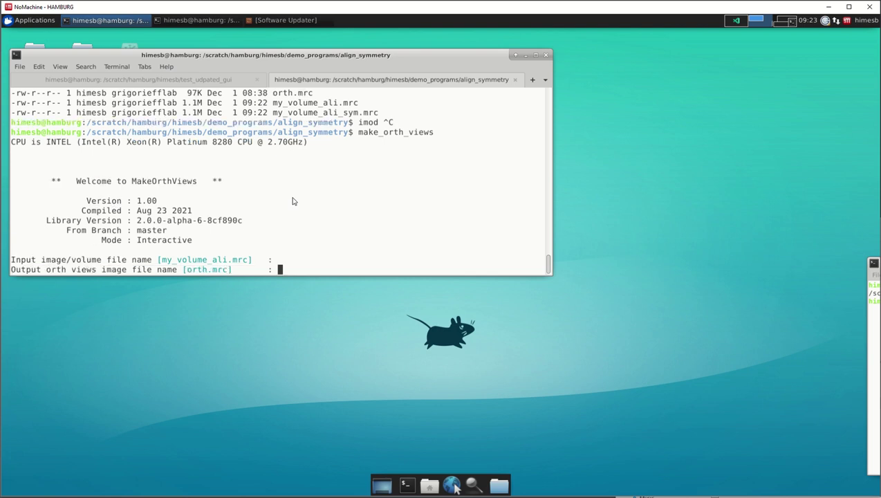
key("Return")
Step: Open TigrisDisplay on the resampled output.mrc path copied from earlier terminal output
type("tdisp")
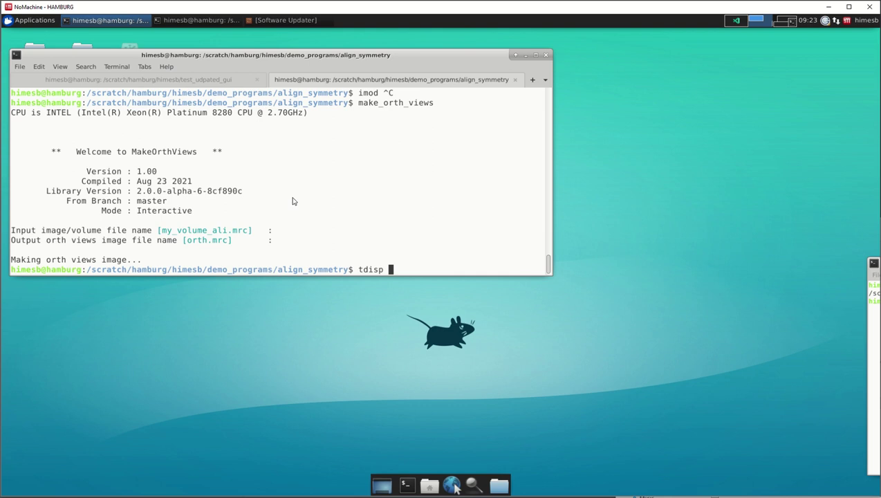
type(" ../")
scroll(297, 198, "up", 10)
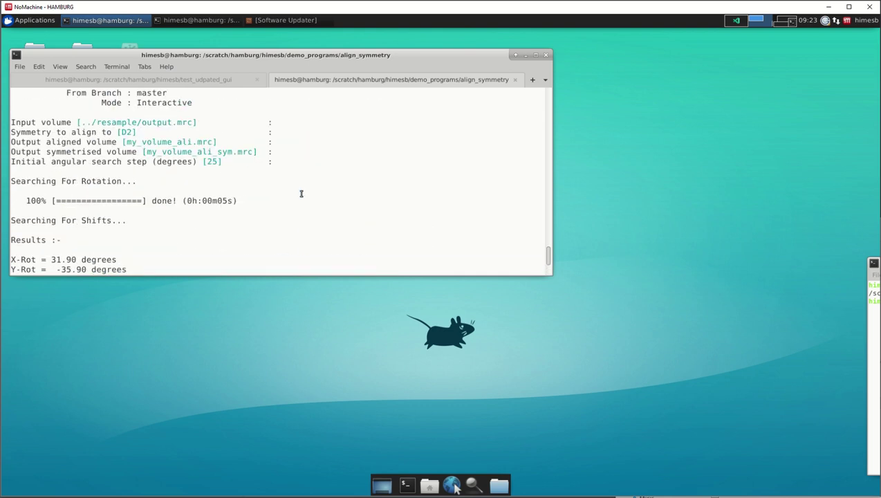
scroll(301, 194, "up", 1)
double_click(153, 163)
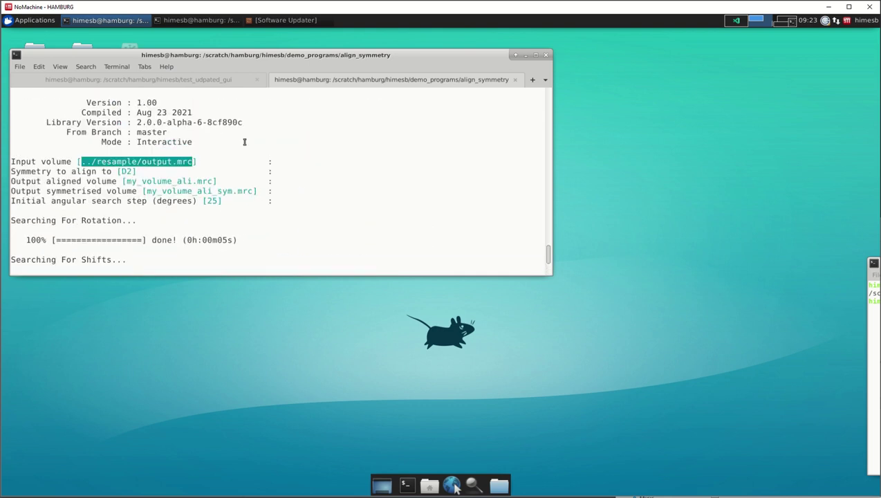
middle_click(408, 146)
key("Return")
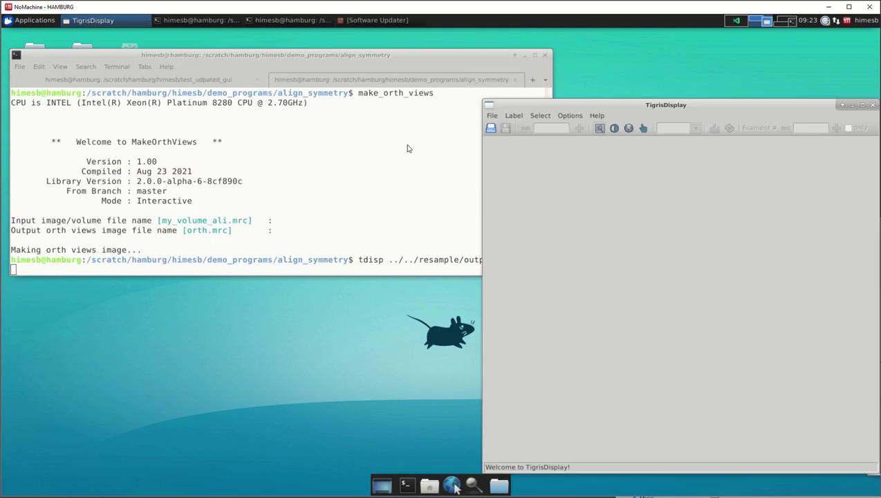
Step: Close the viewer and make orthogonal views of ../resample/output.mrc saved as non_ali.mrc
left_click(872, 105)
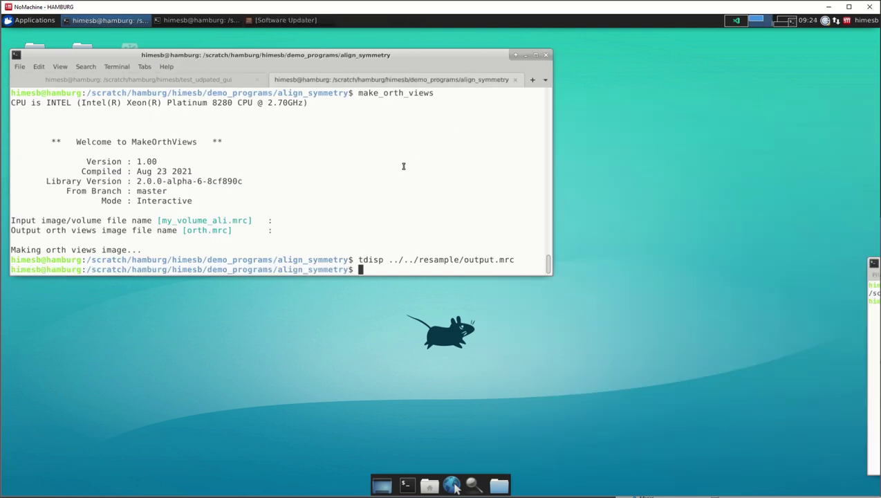
type("make_o")
key("Tab")
key("Return")
key("ctrl+shift+v")
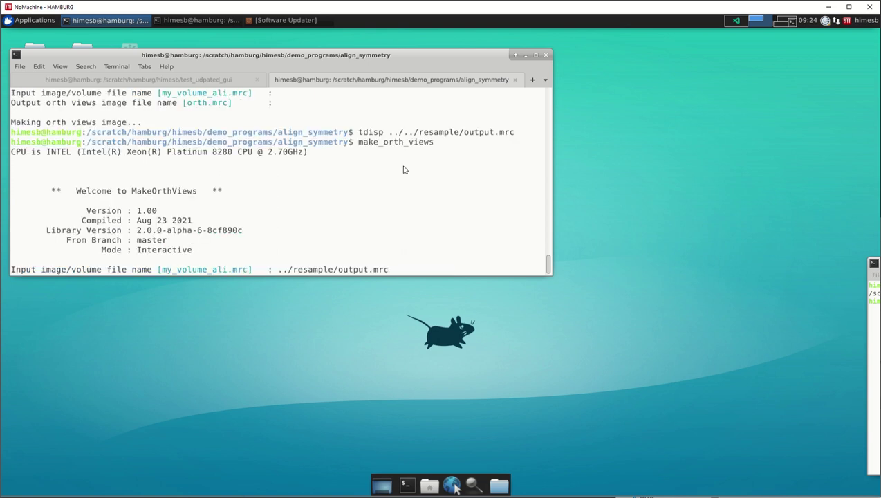
key("Return")
type("non_)")
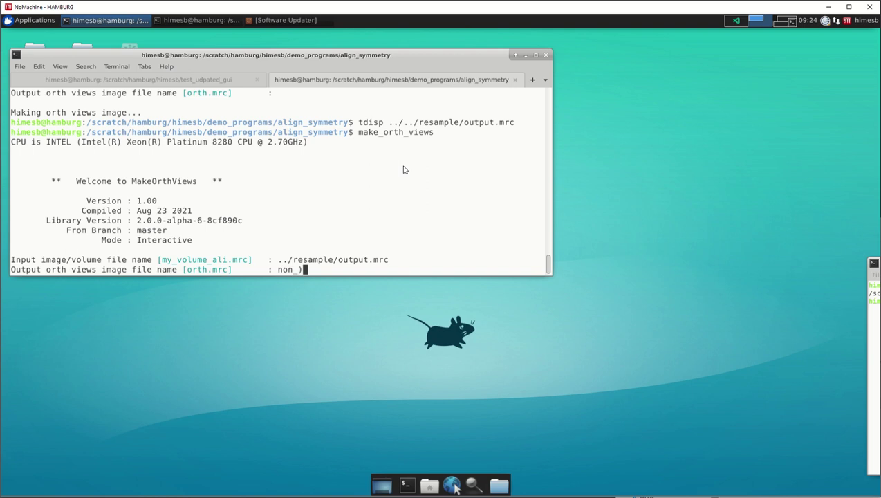
key("BackSpace")
type("al")
key("BackSpace")
key("BackSpace")
key("BackSpace")
type("_ali.mrc")
key("Return")
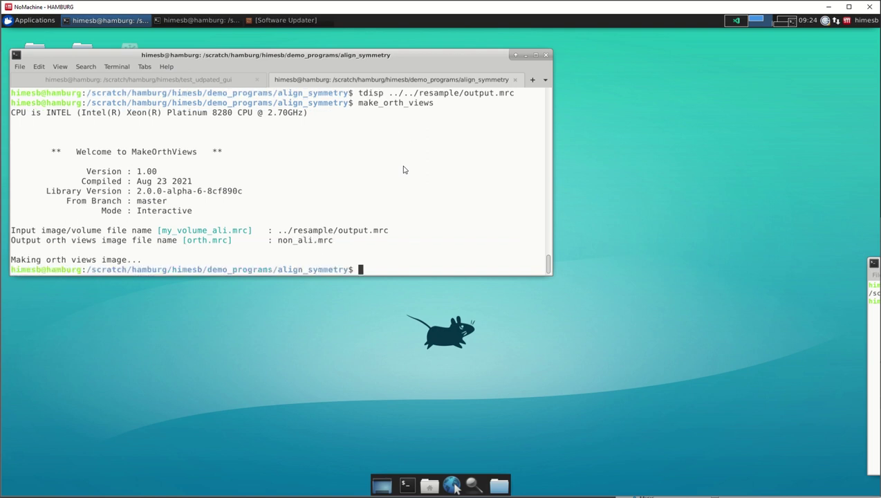
Step: List the folder's four .mrc files and start a tdisp command with non_ali.mrc
type("ls")
key("Return")
type("tdisp")
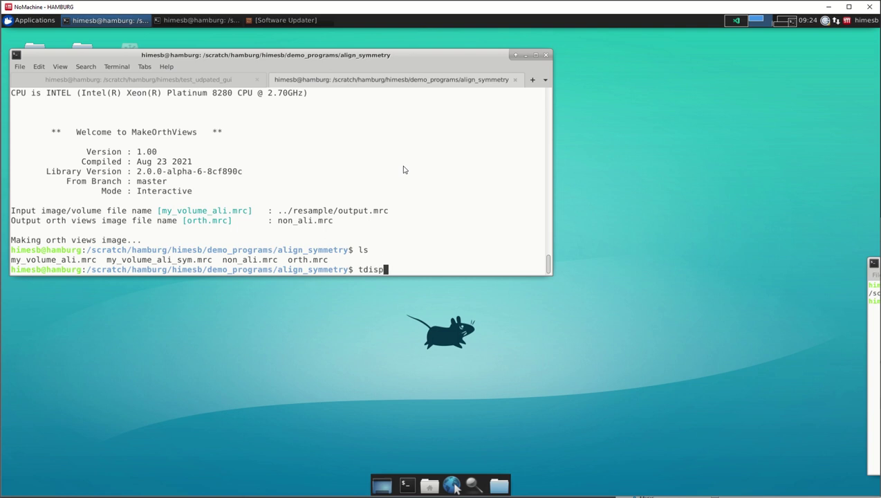
double_click(258, 258)
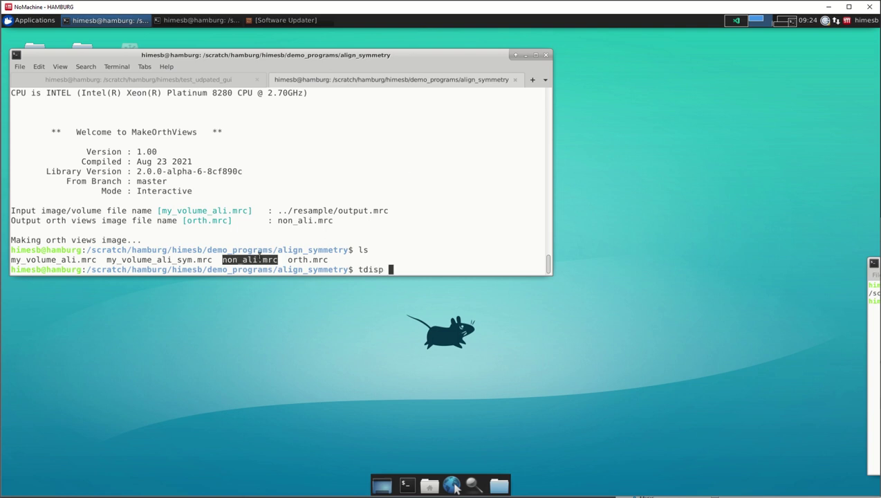
middle_click(259, 256)
left_click(77, 259)
Step: Add my_volume_ali.mrc to the tdisp command, view it, then close the viewer
double_click(76, 259)
middle_click(78, 260)
key("Return")
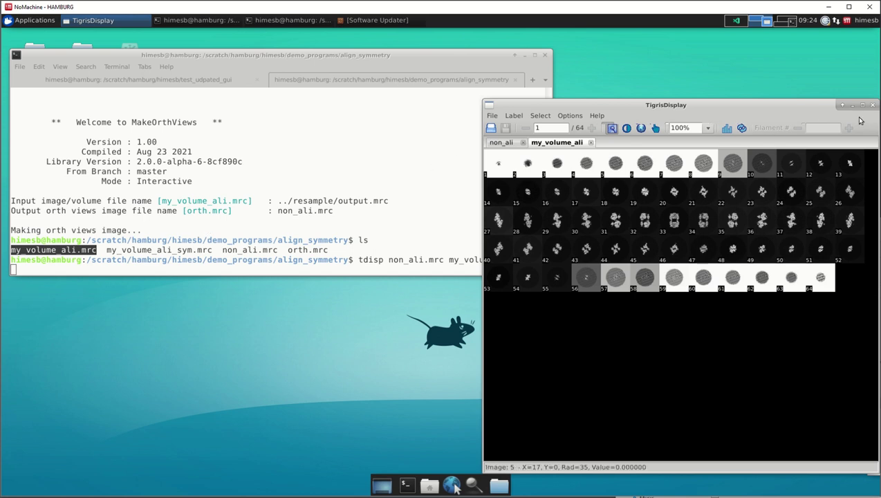
left_click(873, 106)
left_click(405, 236)
Step: Open orth.mrc and non_ali.mrc together in TigrisDisplay with tdisp
type("ls")
key("Return")
type("tdis")
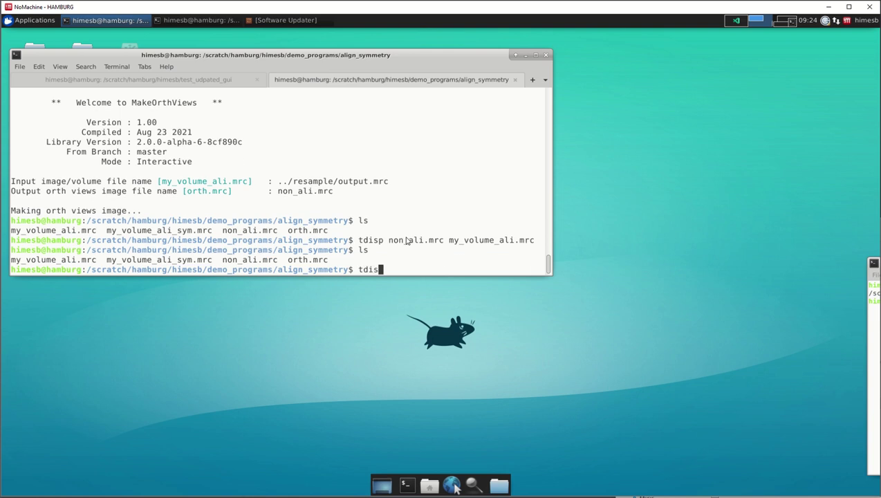
type("p orth.mrc")
double_click(262, 260)
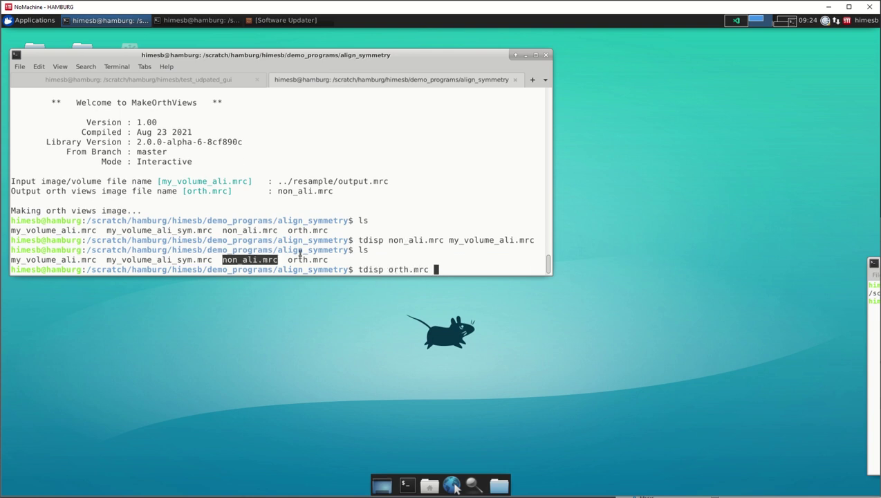
middle_click(300, 254)
key("Return")
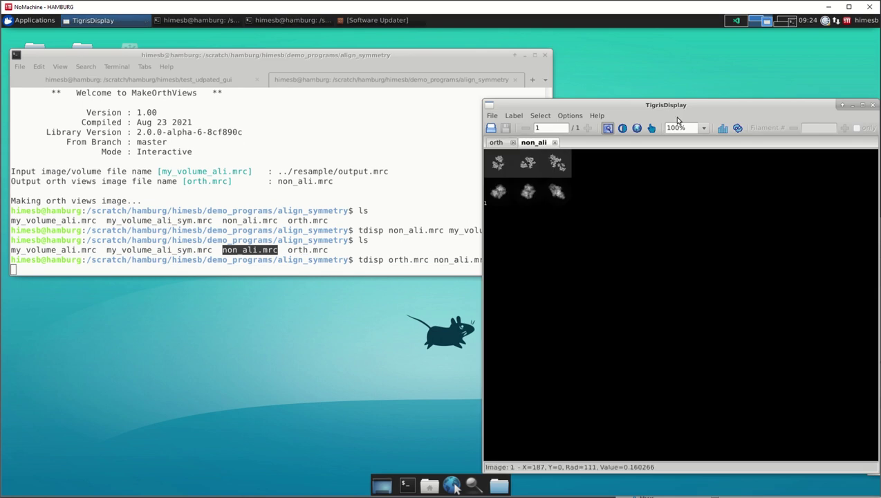
Step: Zoom both image sets to 300% and toggle between the orth and non_ali tabs
left_click(694, 127)
left_click(695, 141)
left_click(504, 142)
left_click(704, 128)
left_click(687, 142)
left_click(534, 143)
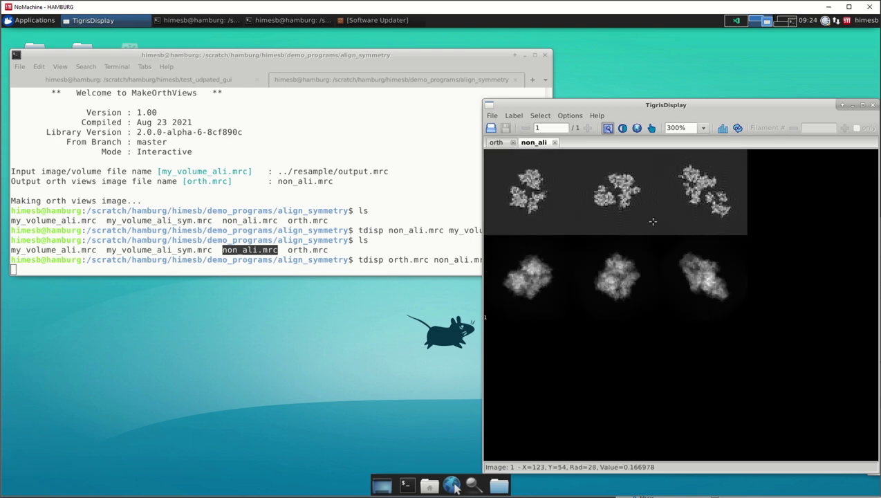
left_click(496, 143)
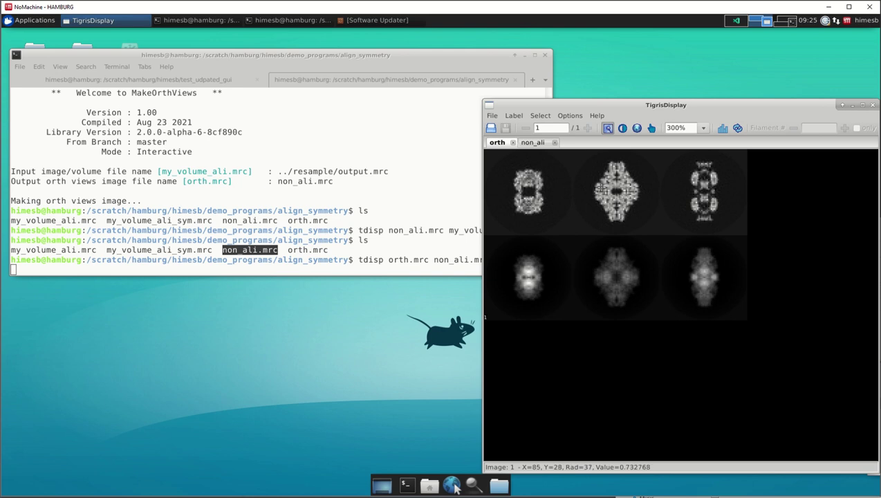
Step: Close TigrisDisplay, go up to demo_programs, list it, and enter prj_3d
left_click(873, 107)
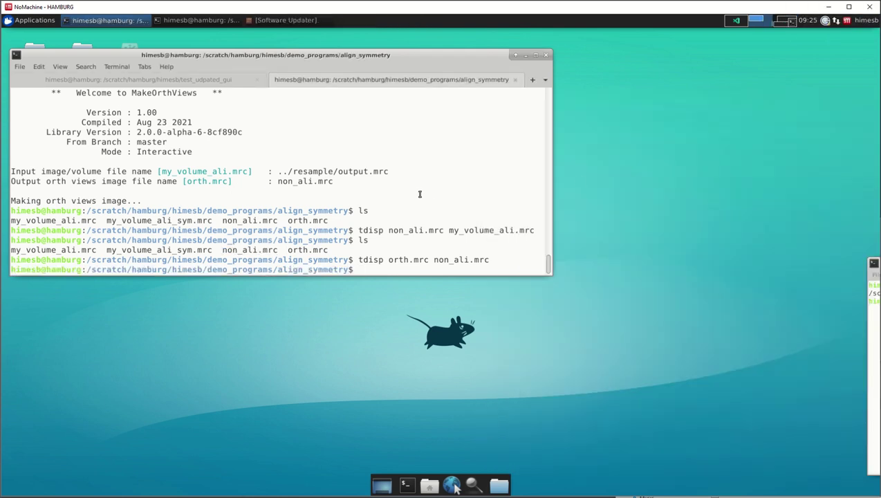
type("cd ..")
key("Return")
type("ls")
key("Return")
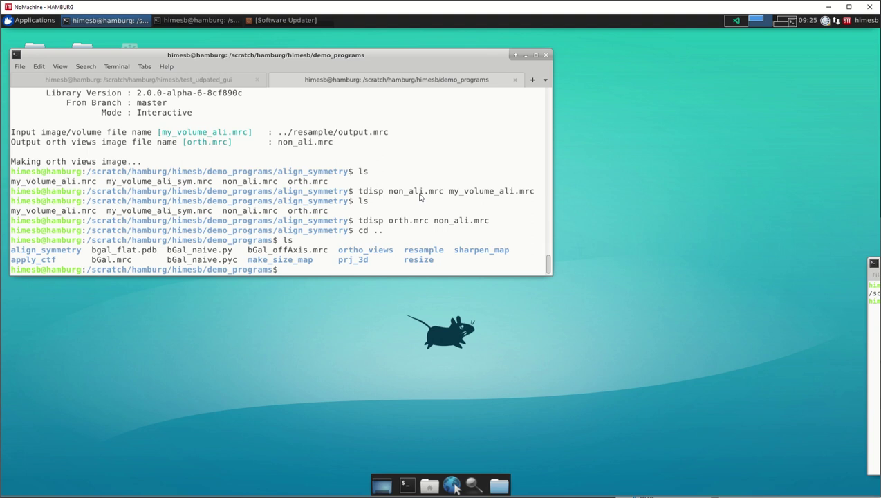
type("cd prj_3d/")
key("Return")
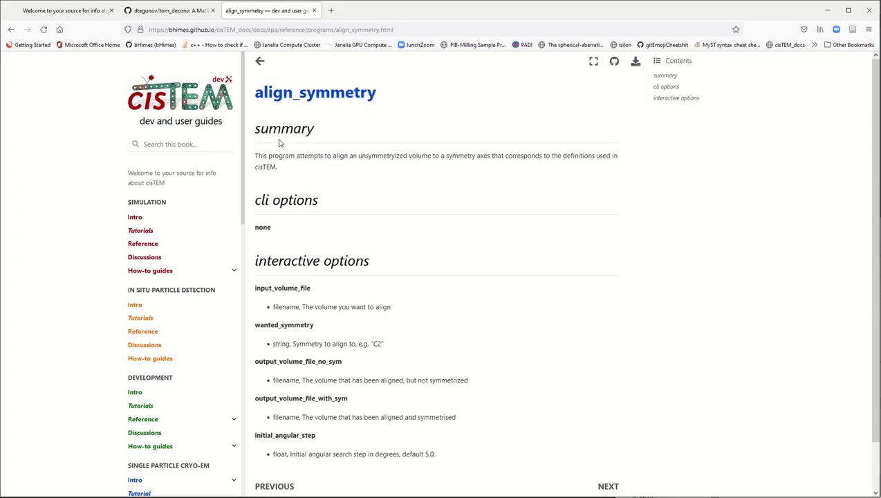
Step: Search the docs for 'project', refine it to 'projection', and open the project3d result
left_click(195, 145)
type("project")
key("Return")
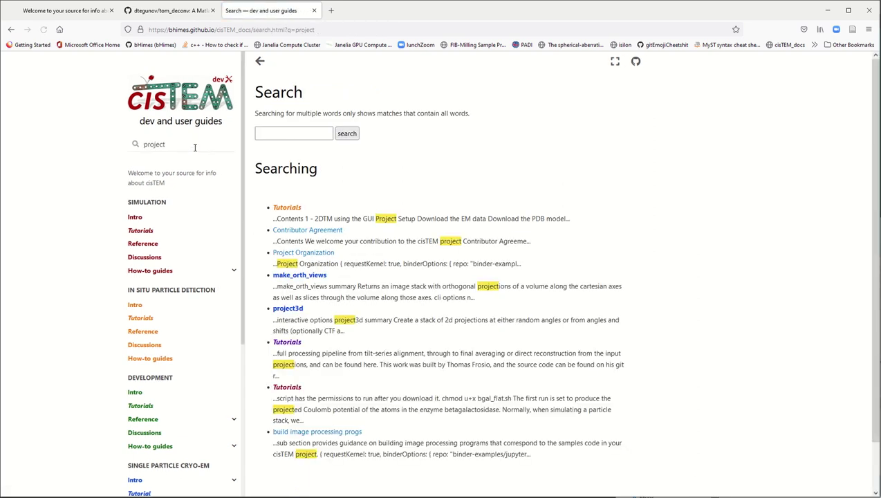
scroll(328, 182, "down", 2)
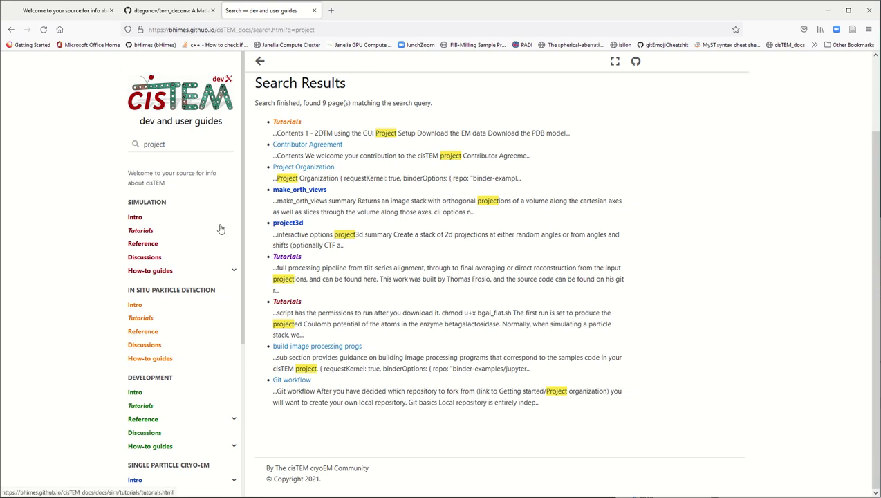
left_click(188, 147)
type("ion")
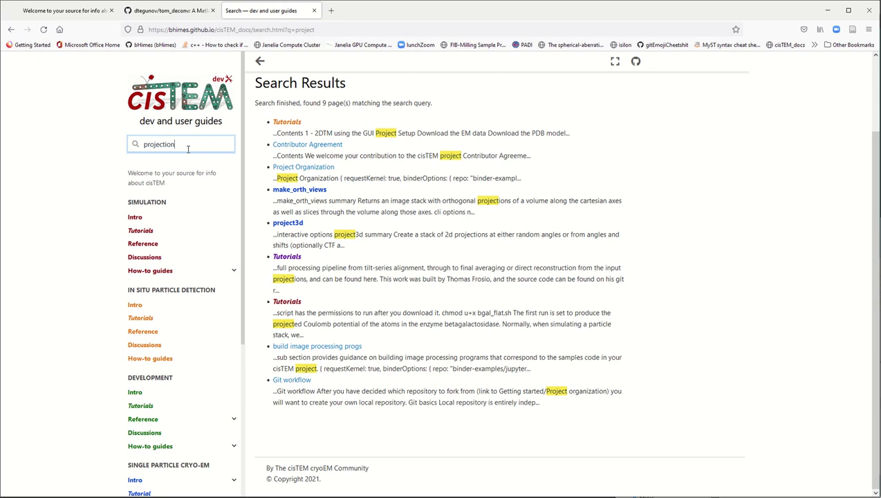
key("Return")
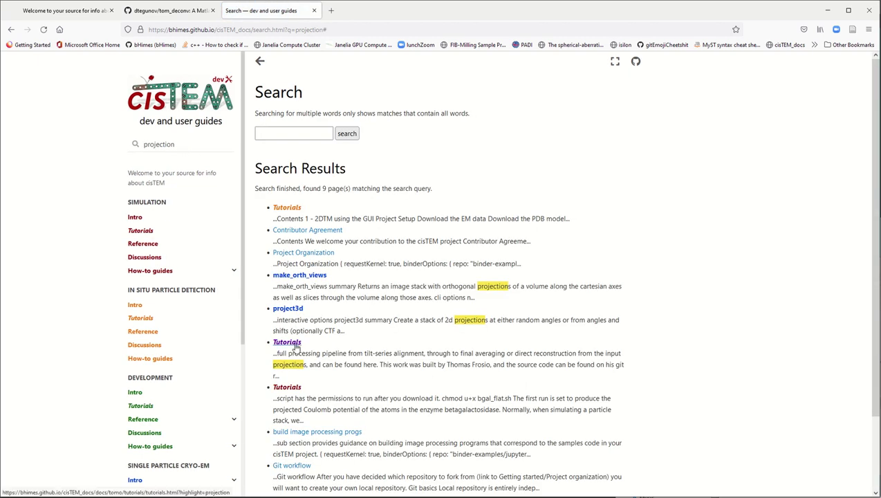
left_click(290, 313)
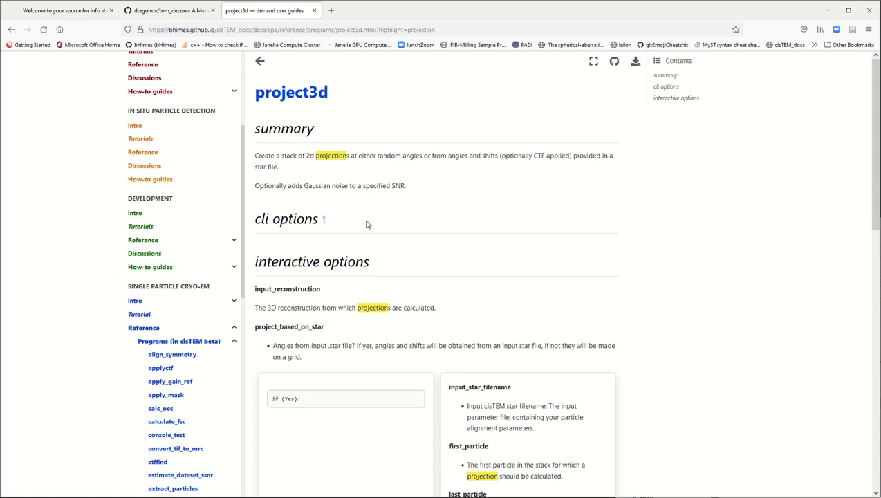
Step: Return to the remote terminal and list the prj_3d folder with lt
key("super+Tab")
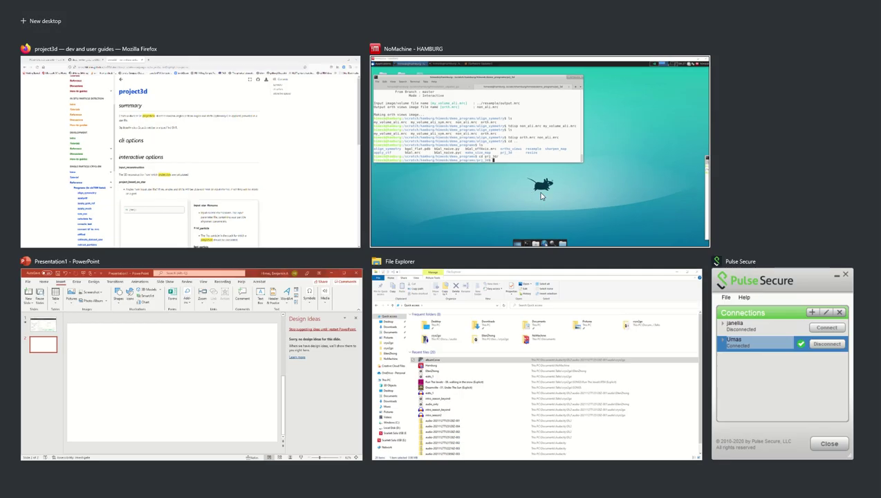
key("Escape")
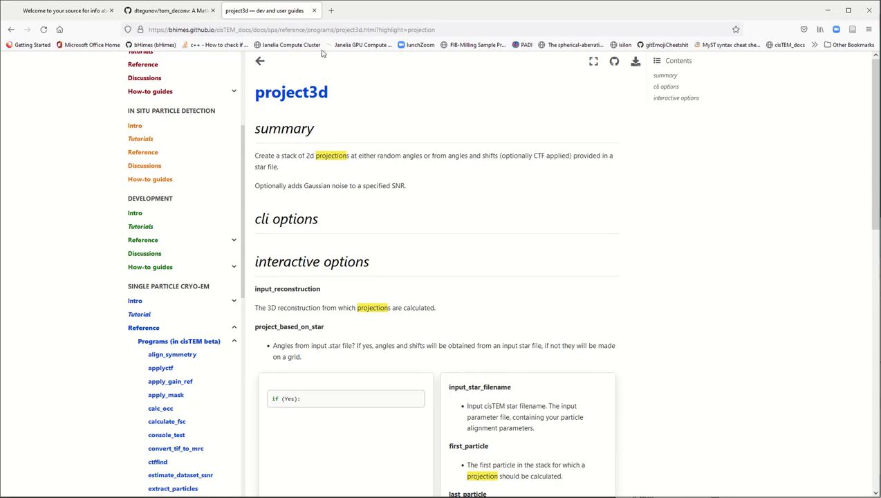
key("alt+Tab")
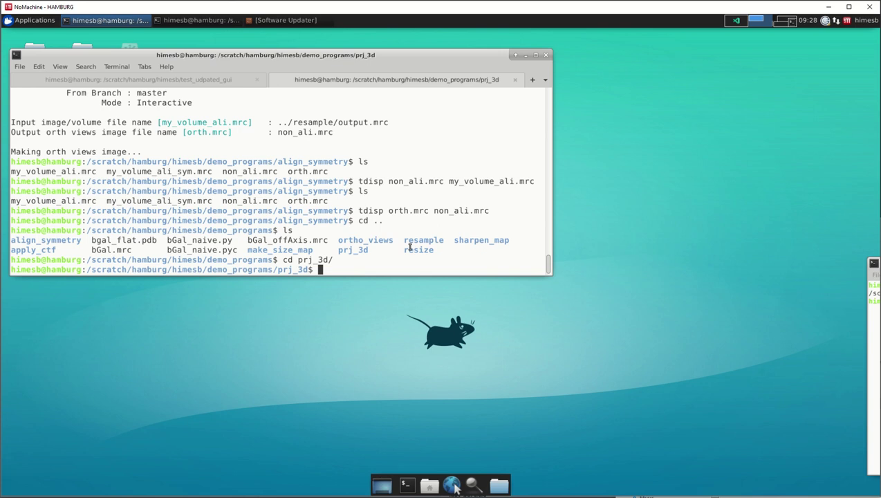
type("lt")
key("Return")
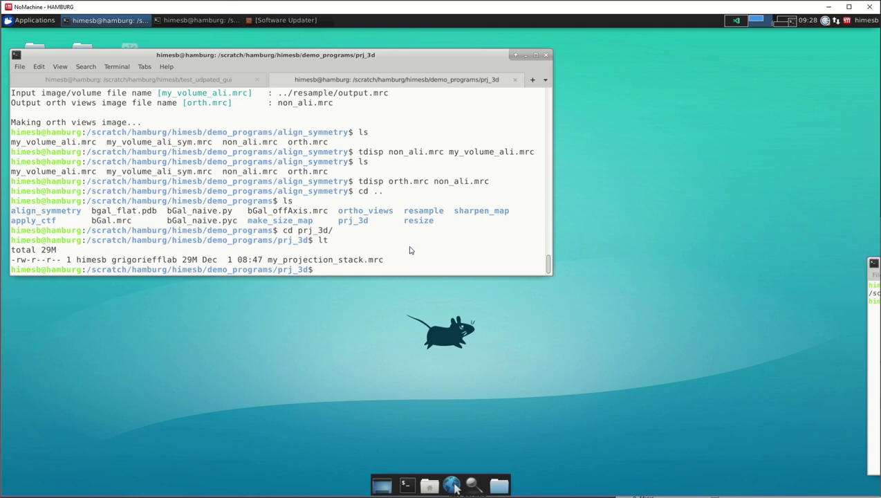
Step: Launch project3d and keep the default ../bGal.mrc input reconstruction
type("project3d")
key("Return")
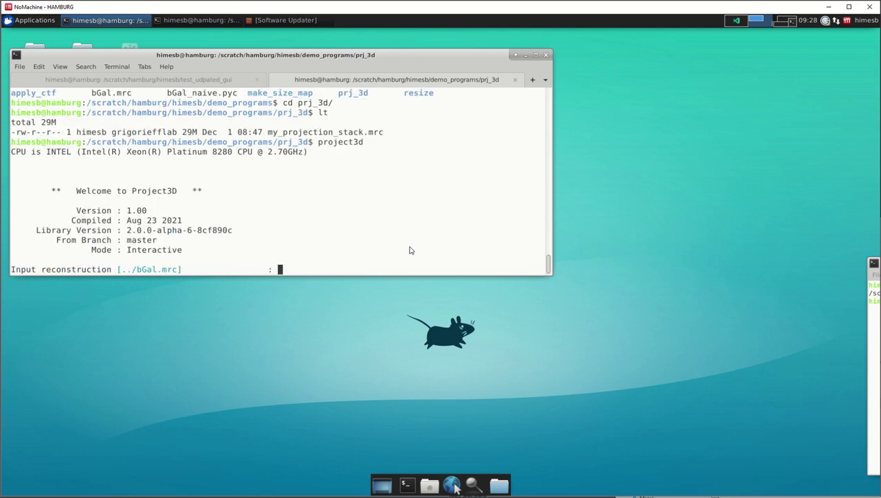
key("Return")
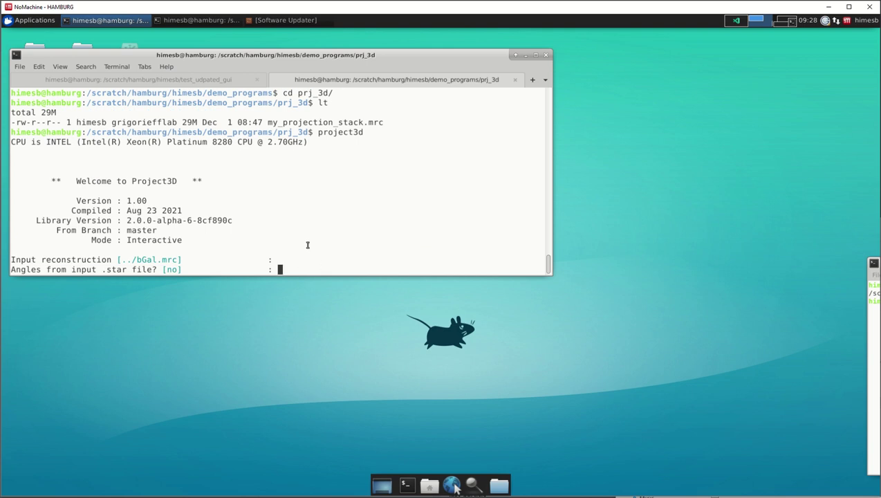
Step: Scroll through the cisTEM project3d documentation's star-file and angular_step options
key("alt+Tab")
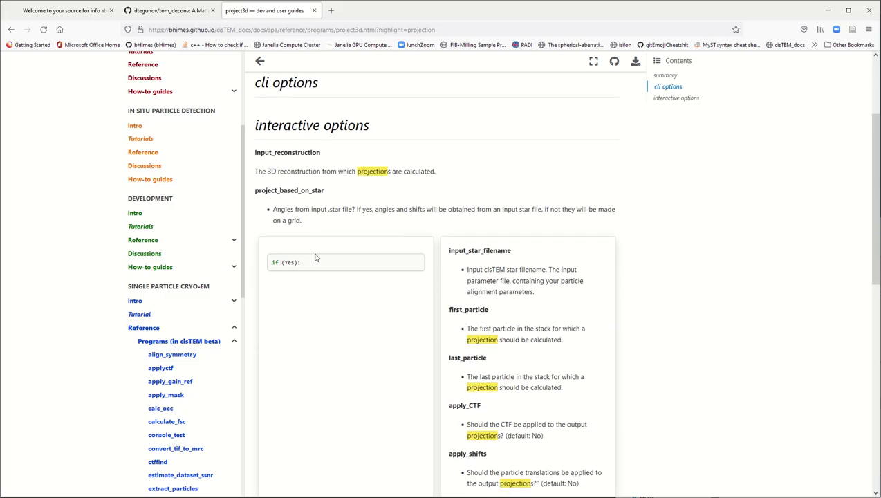
scroll(305, 299, "down", 1)
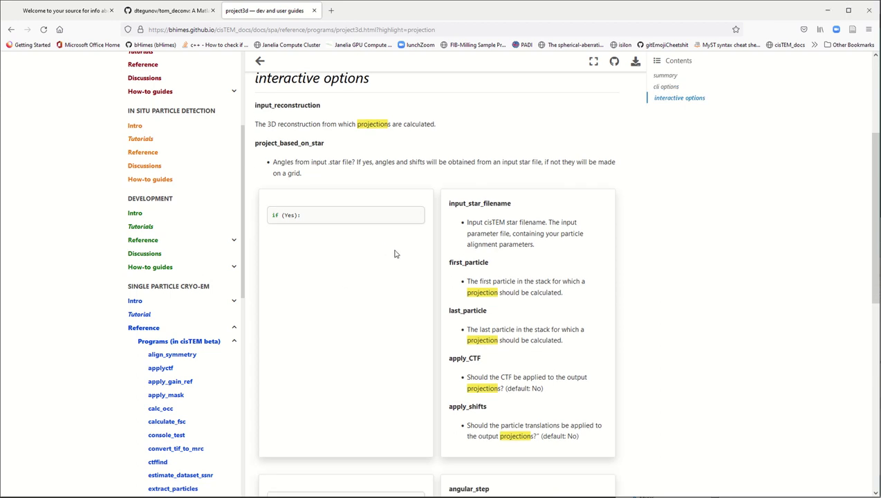
scroll(526, 250, "down", 1)
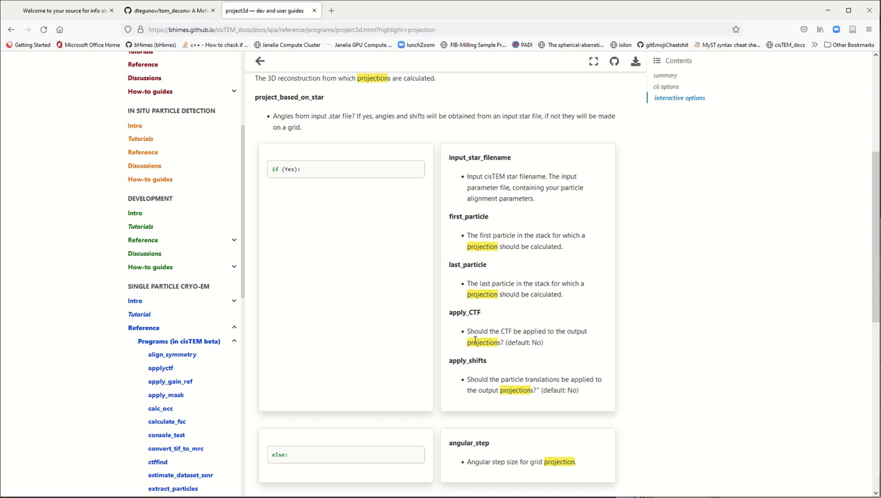
scroll(475, 340, "down", 1)
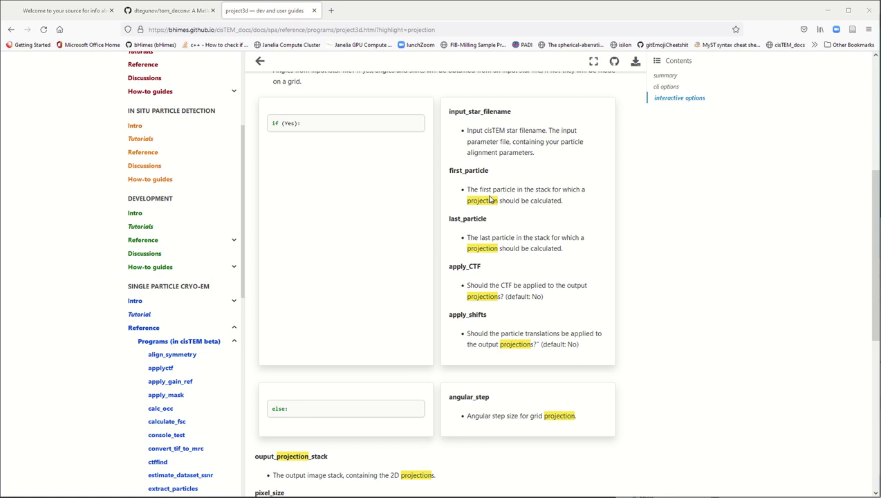
key("alt+Tab")
key("super+Tab")
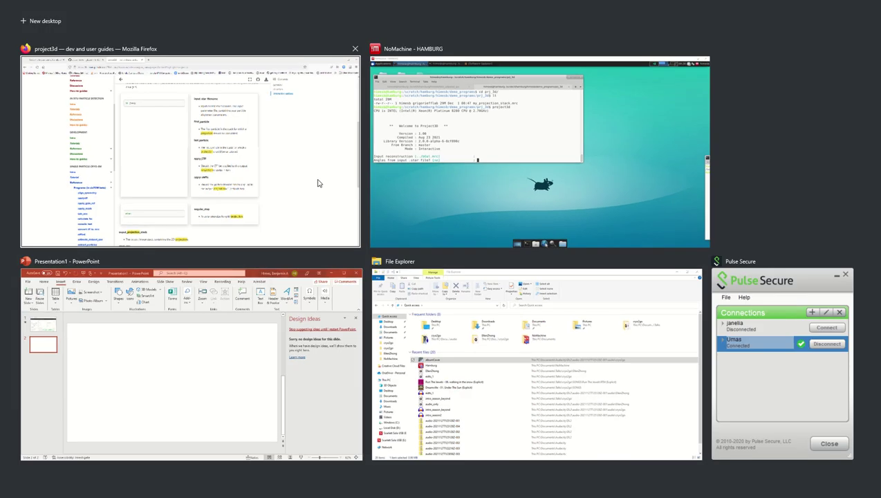
Step: Accept project3d defaults: no angles file, angular step 10, default output name, SNR 0.2
left_click(319, 182)
key("alt+Tab")
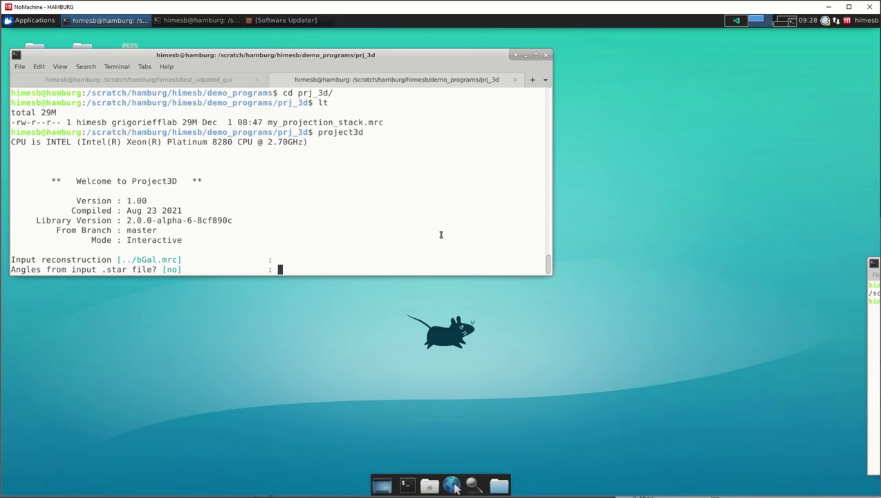
key("Return")
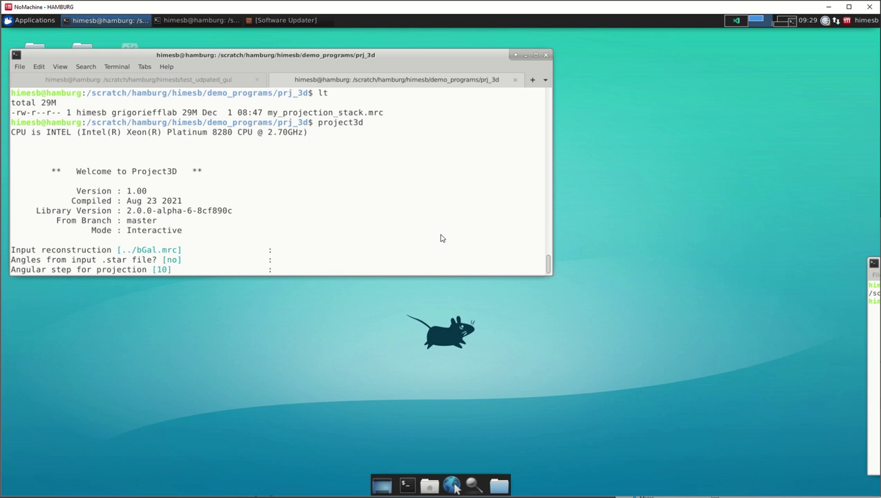
key("Return")
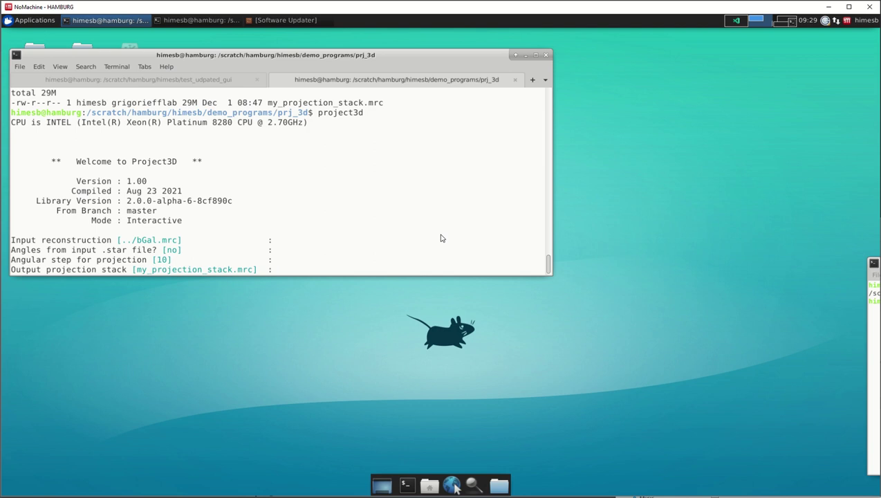
key("Return")
key("Return")
key("Return")
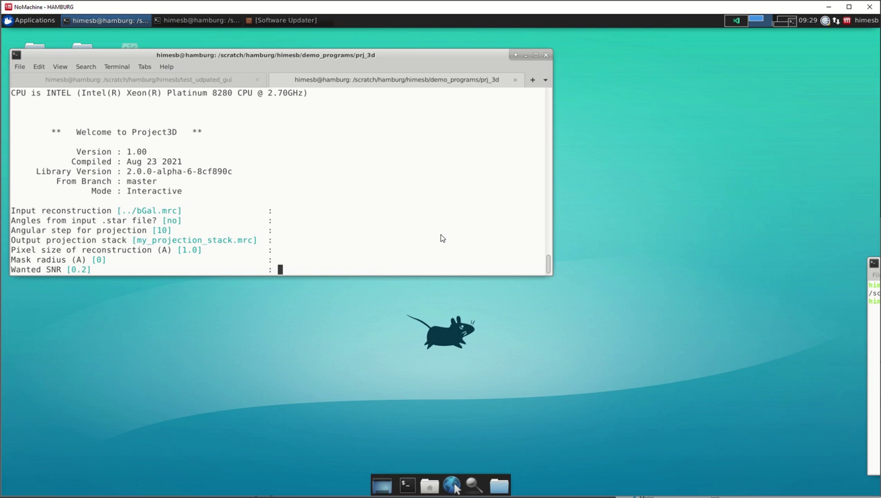
key("Return")
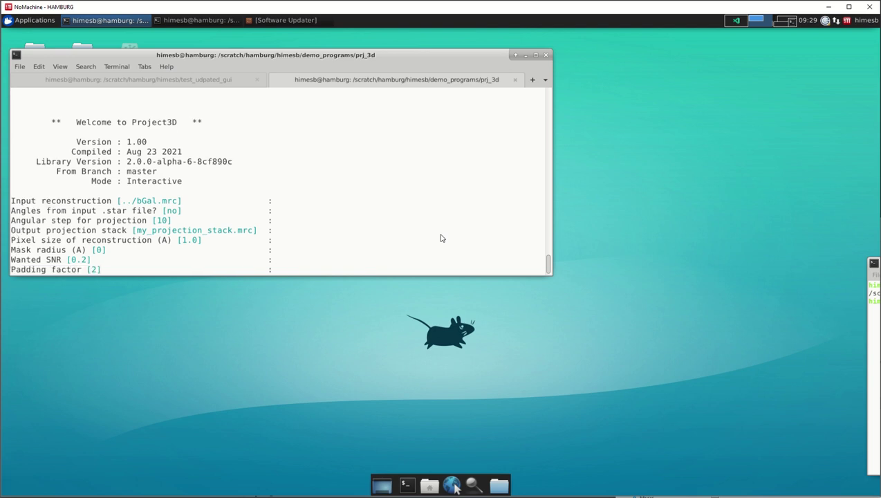
Step: Set padding factor 1, keep D2 symmetry and no mask, disable noise, and run with 16 threads
type("1")
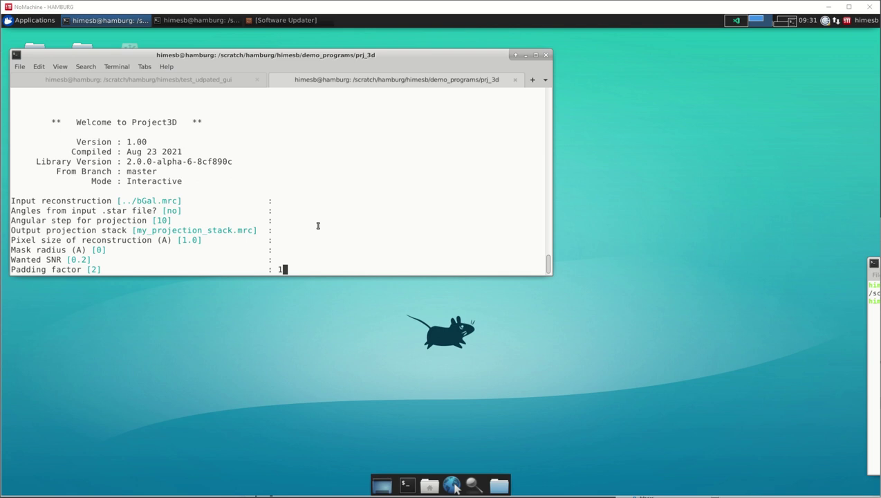
left_click_drag(315, 239, 340, 245)
key("Return")
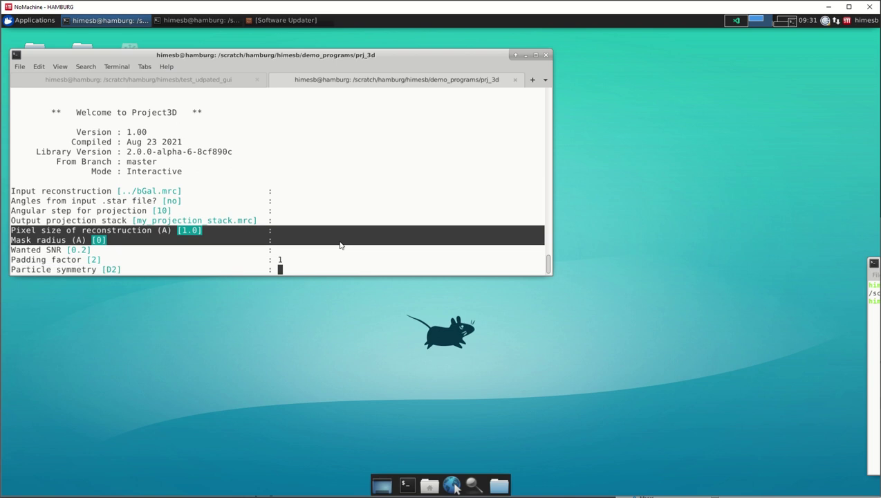
key("Return")
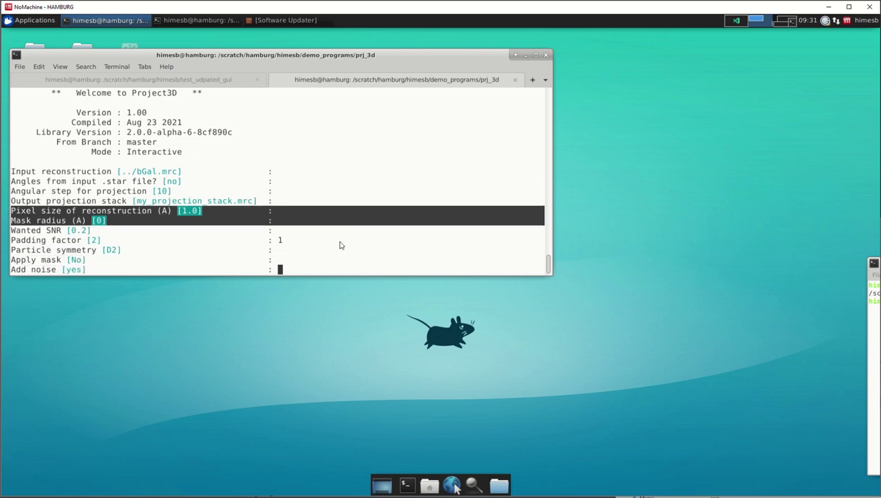
key("Return")
type("no")
key("Return")
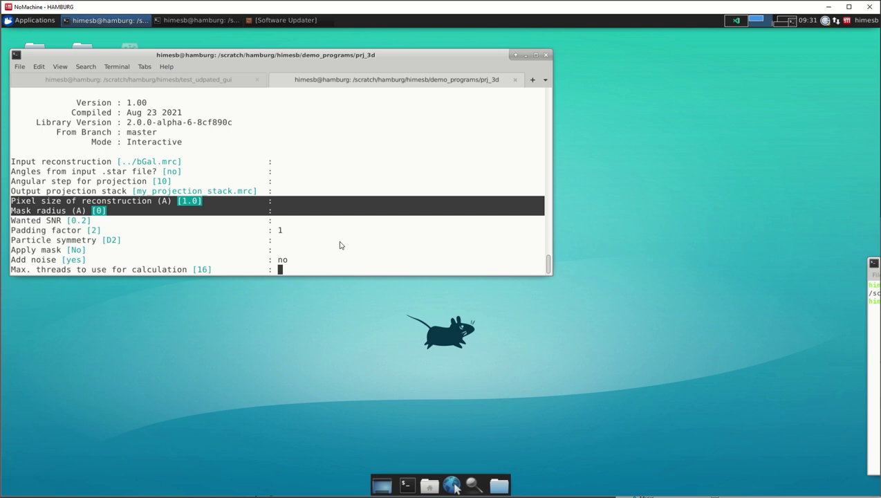
key("Return")
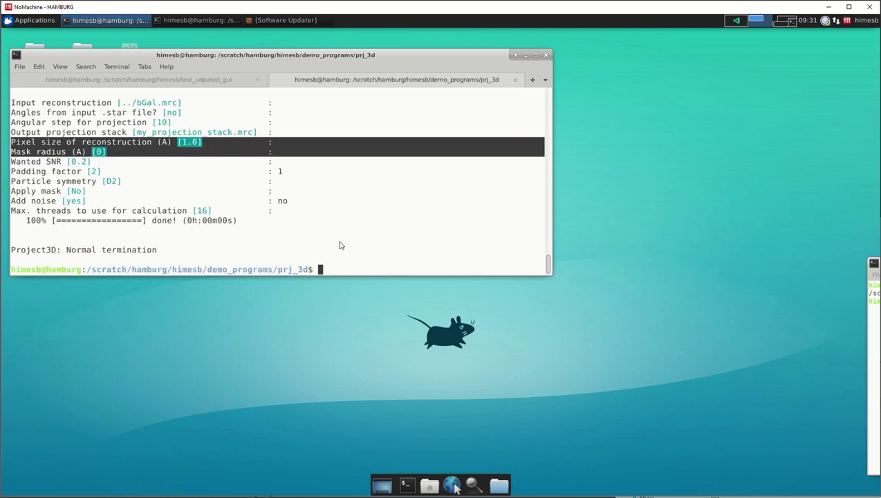
type("imod my_p")
Step: Open my_projection_stack.mrc in 3dmod, play its sections as a movie, then close both windows
key("Tab")
key("Return")
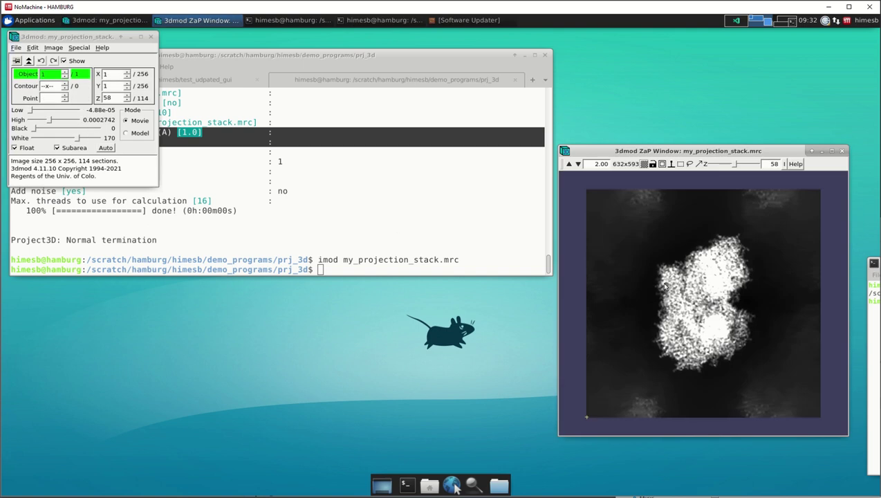
right_click(664, 299)
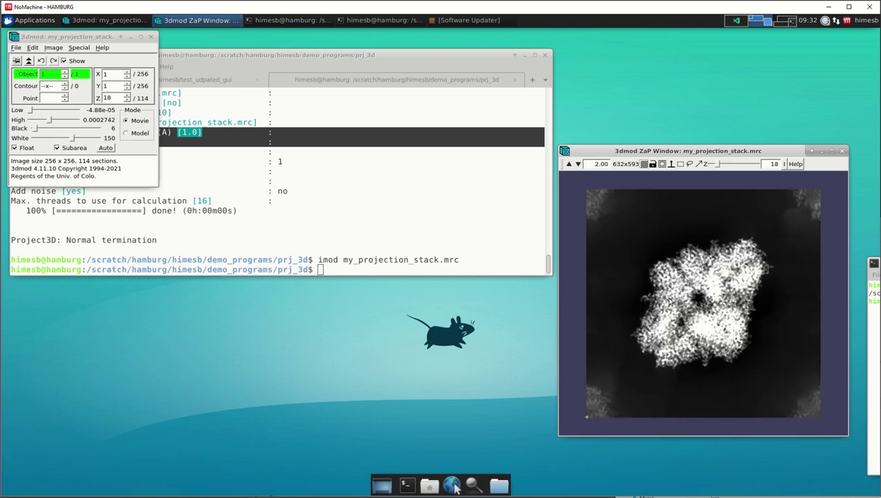
left_click(713, 309)
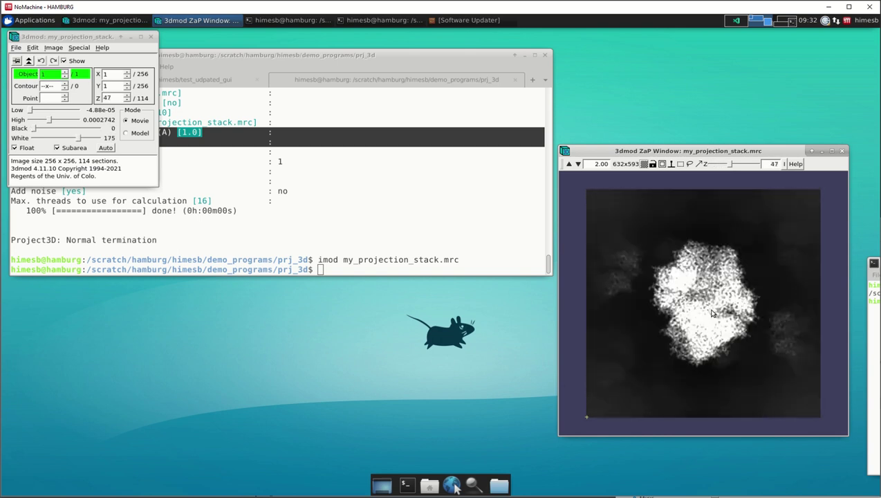
left_click(842, 151)
left_click(151, 37)
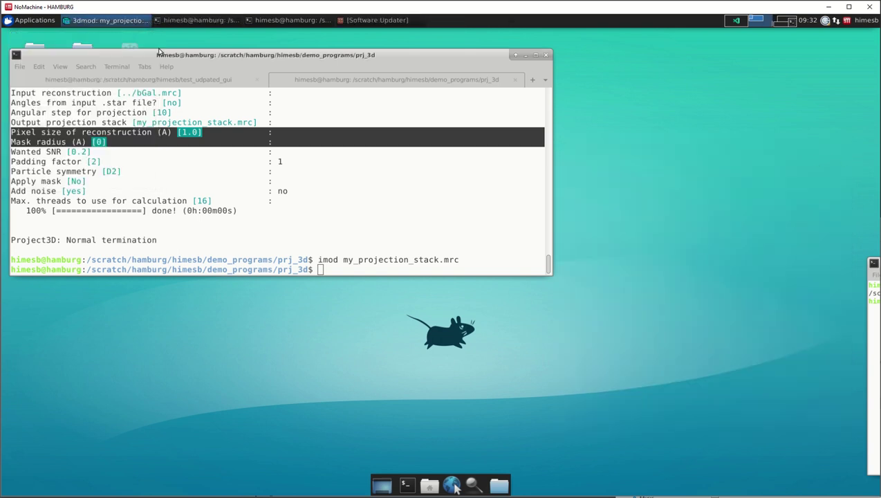
Step: Rerun project3d with padding factor 2, then list all files, revealing hidden .Project3D.dff
left_click(406, 251)
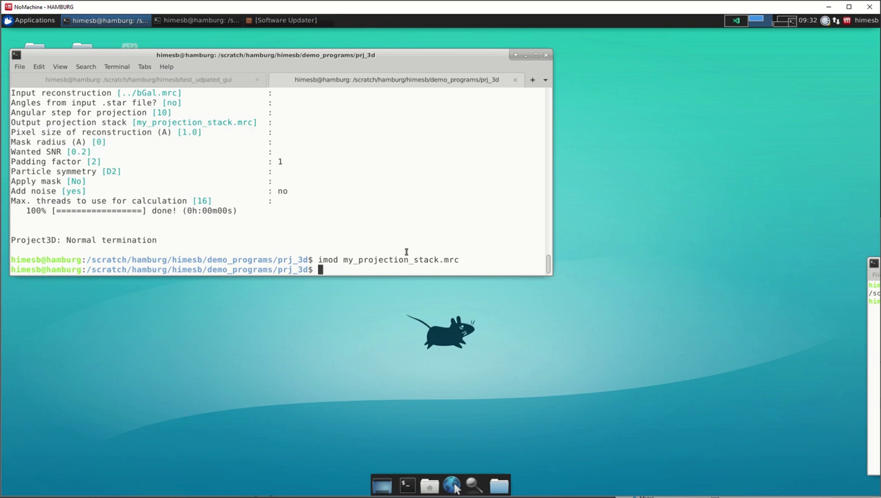
key("Up")
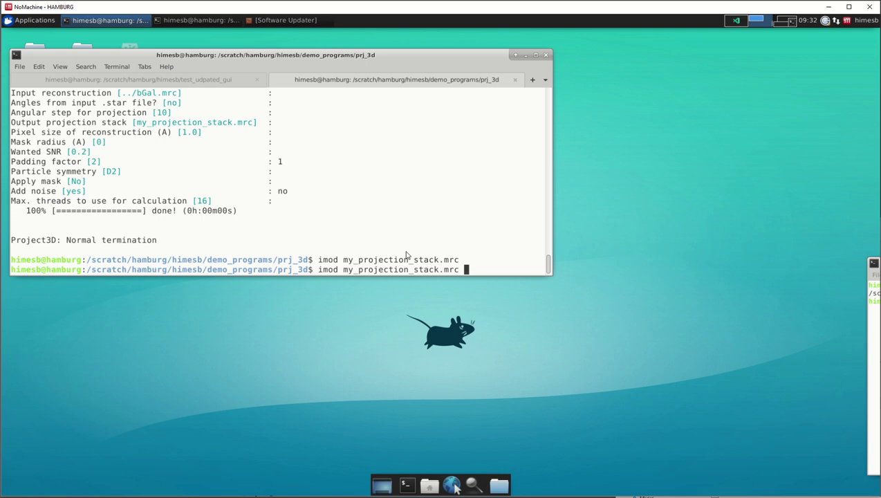
key("Up")
key("Return")
key("Return")
key("Return")
key("Return")
key("Return")
key("Return")
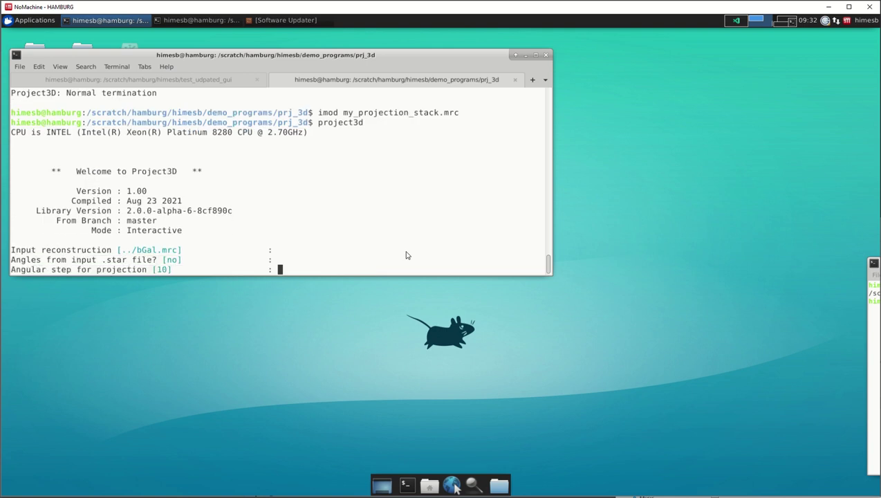
key("Return")
key("Return")
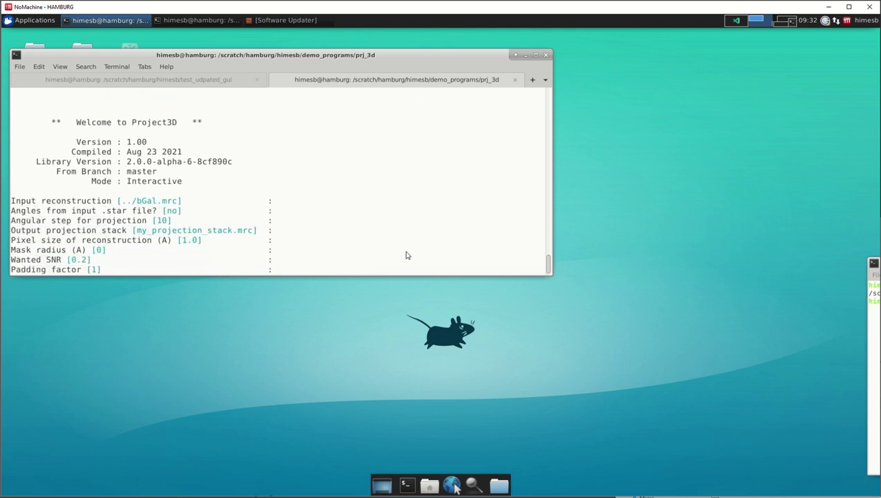
type("2")
key("Return")
key("Return")
key("Return")
key("Return")
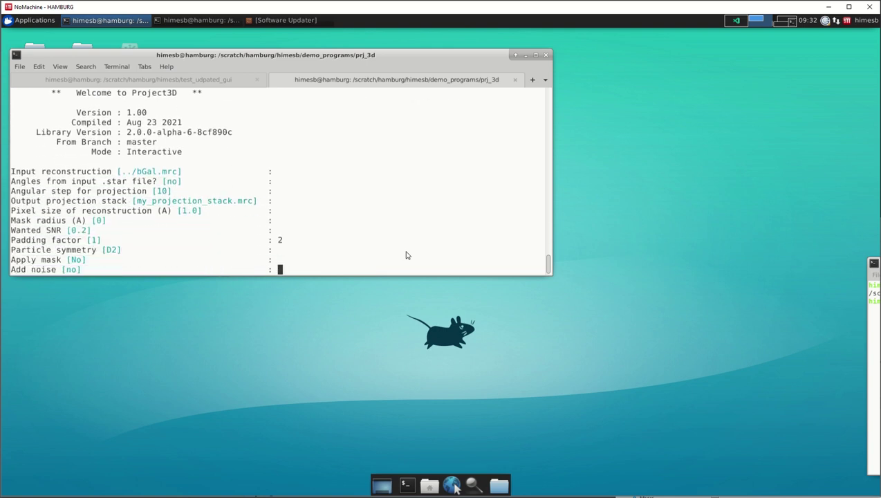
key("Return")
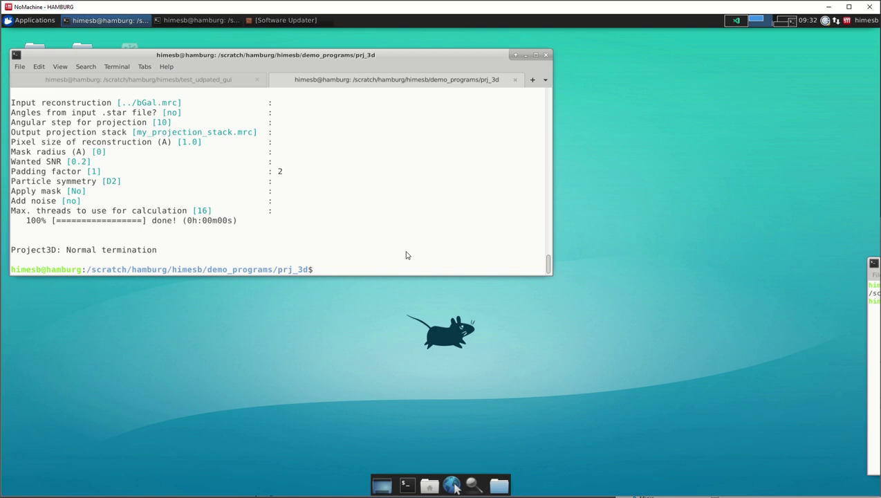
type("ls -a")
key("Return")
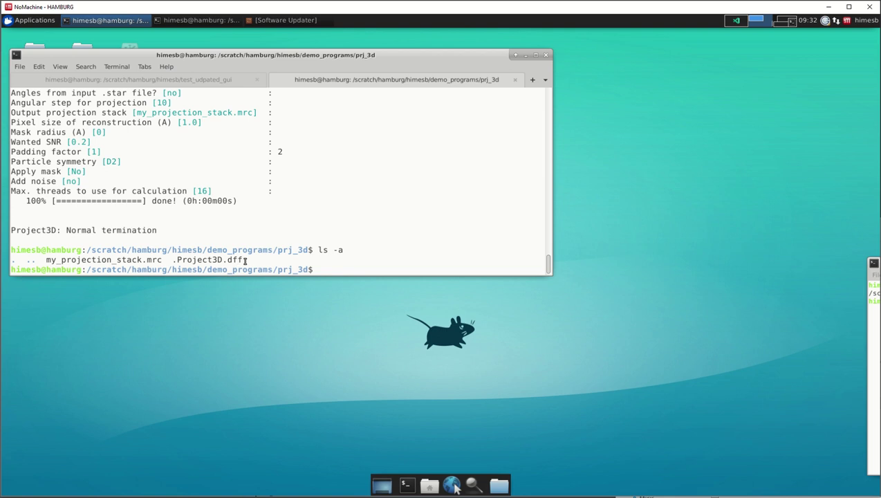
Step: Print the saved .Project3D.dff parameters with cat
type("cat")
double_click(214, 259)
middle_click(214, 258)
key("Return")
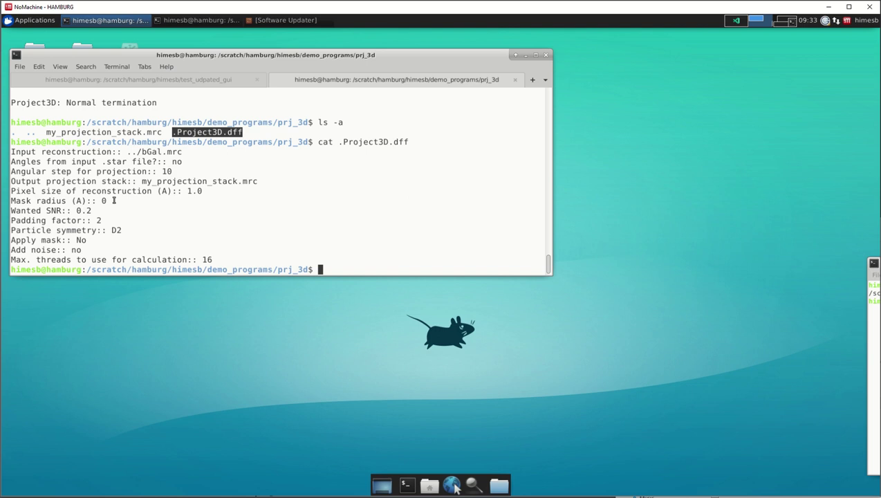
Step: Open the padding-2 my_projection_stack.mrc in 3dmod, play it as a movie, and close it
type("ls")
key("Return")
type("imod my_p")
key("Tab")
key("Return")
right_click(718, 311)
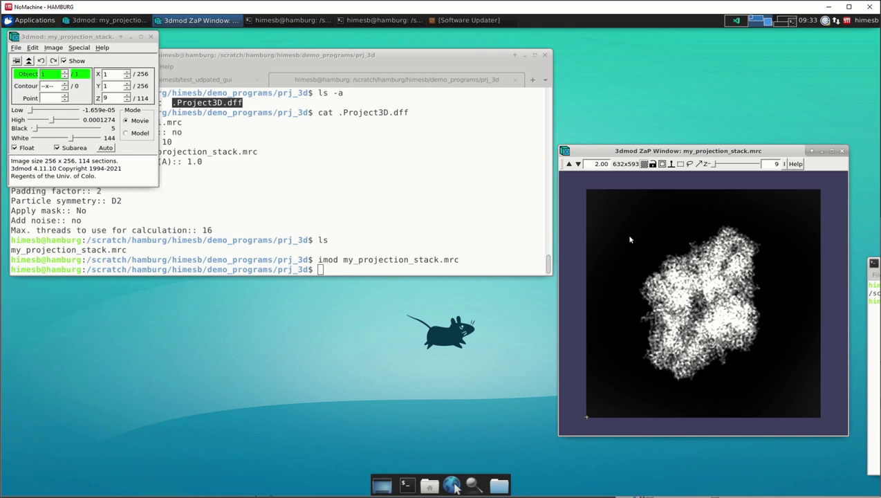
left_click(150, 37)
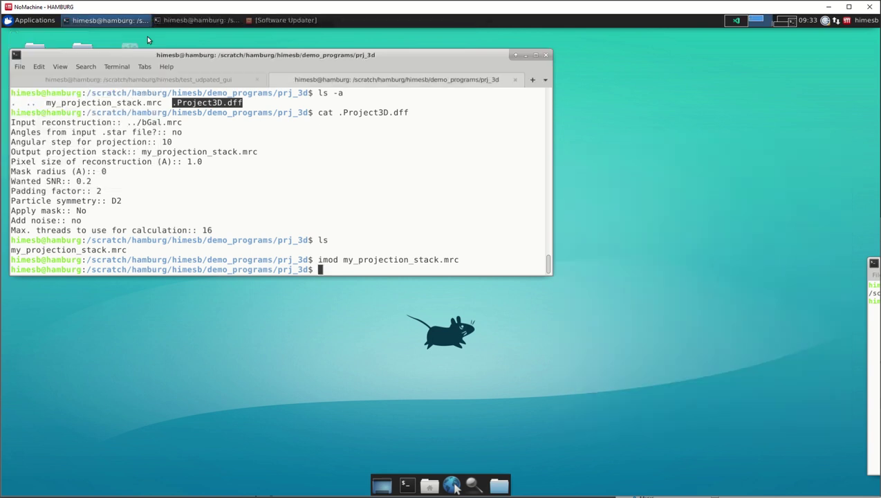
left_click(387, 223)
Step: Rerun project3d with wanted SNR 0.05 and noise added, then list folder details with lt
key("Up")
key("Up")
key("Up")
key("Up")
key("Up")
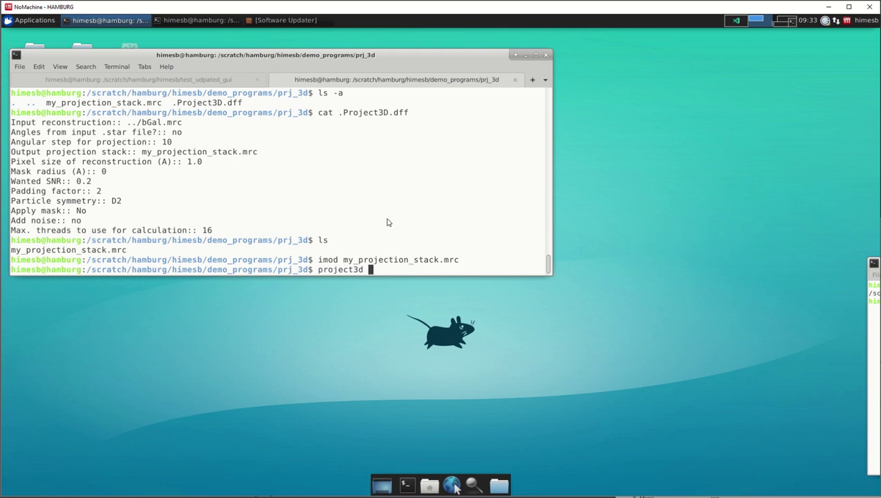
key("Return")
key("Return")
key("Return")
key("Return")
key("Return")
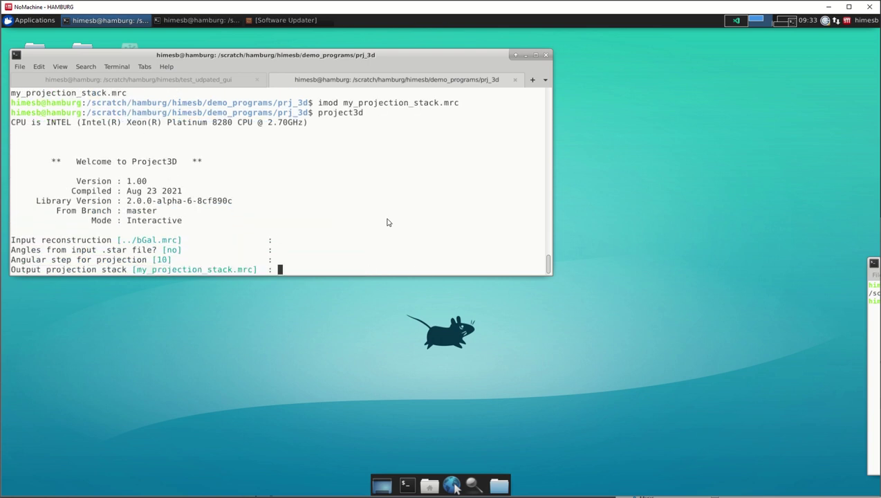
key("Return")
key("Return")
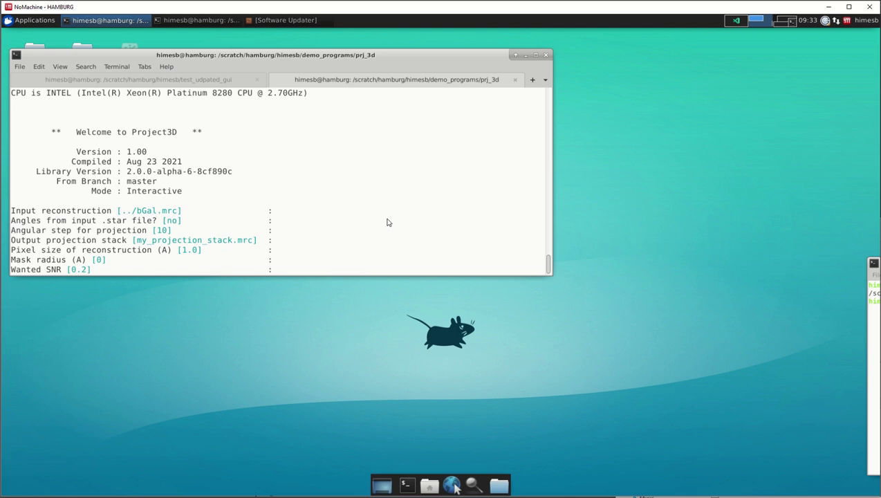
type("0.05")
key("Return")
key("Return")
key("Return")
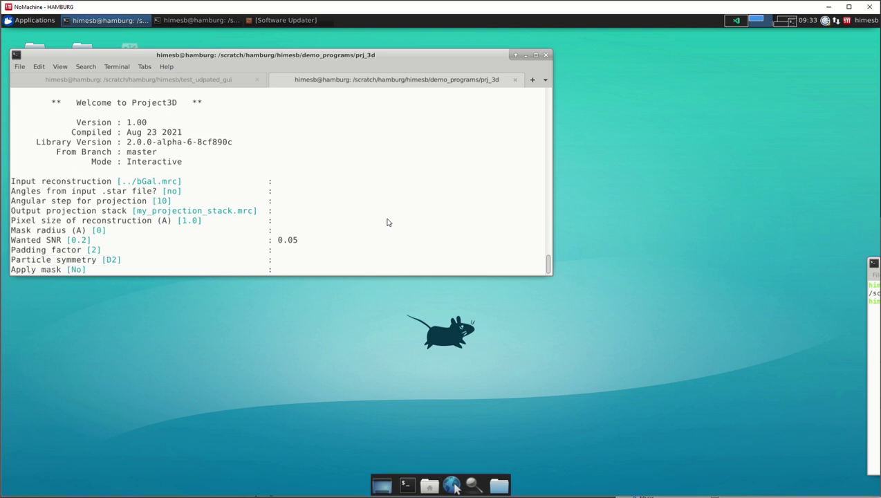
key("Return")
type("yes")
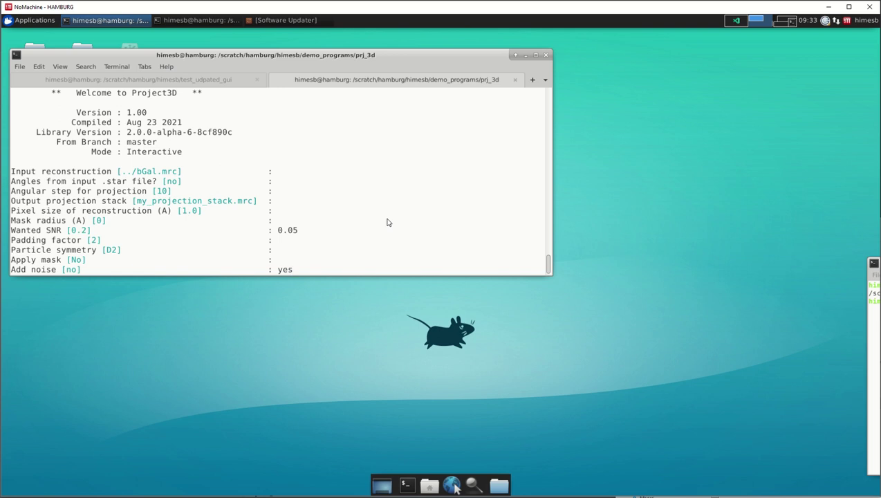
key("Return")
key("Return")
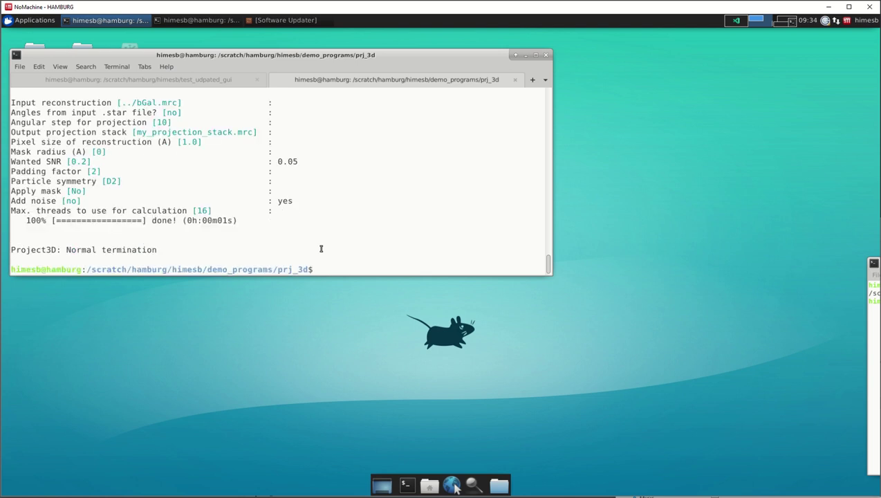
type("lt")
key("Return")
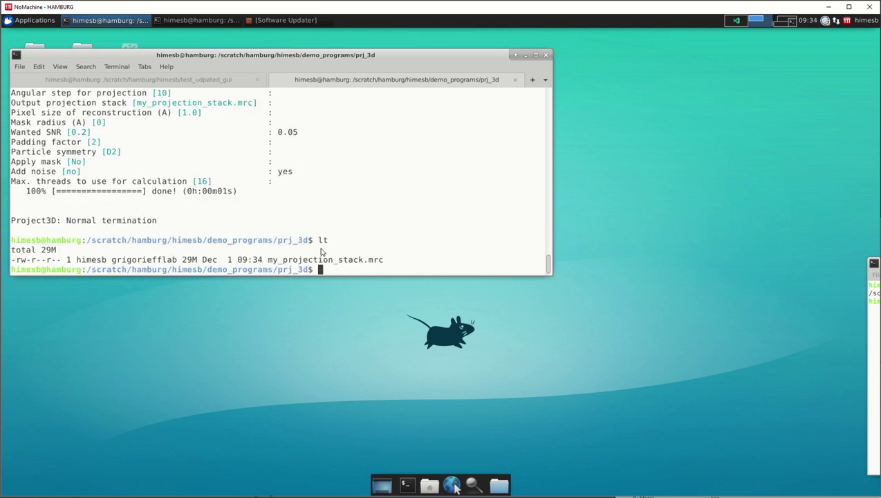
key("ctrl+r")
Step: Reopen the noisy stack in 3dmod, step through sections zoomed out, close it, and cd .. to demo_programs
type("imo")
key("Return")
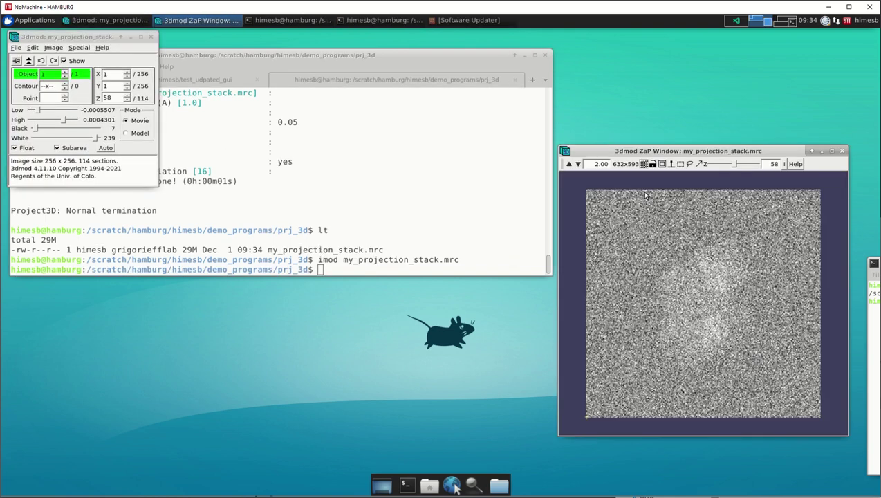
key("Down")
key("Down")
key("Down")
key("Down")
key("Down")
key("Down")
key("Down")
key("Down")
key("Down")
key("Down")
key("Down")
key("Down")
key("Down")
key("Down")
key("Down")
key("Down")
key("Down")
key("Down")
key("Down")
key("Down")
key("Down")
key("Down")
key("Down")
key("Down")
key("Down")
key("Down")
key("Down")
key("Down")
key("Down")
key("Down")
key("Down")
key("Down")
key("Down")
key("Down")
key("Down")
key("Down")
left_click(579, 165)
key("Up")
key("Up")
key("Up")
key("Up")
key("Up")
key("Up")
key("Up")
key("Up")
key("Up")
key("Up")
key("Up")
key("Up")
key("Up")
key("Up")
key("Up")
key("Up")
key("Up")
key("Up")
key("Up")
key("Up")
key("Up")
key("Up")
key("Up")
key("Up")
key("Up")
key("Up")
key("Up")
key("Up")
key("Up")
key("Up")
key("Up")
key("Up")
key("Up")
key("Up")
key("Up")
key("Up")
key("Up")
key("Up")
key("Up")
key("Up")
key("Up")
key("Up")
key("Up")
key("Up")
key("Up")
key("Up")
key("Up")
key("Up")
key("Up")
key("Up")
key("Up")
key("Up")
key("Up")
key("Up")
key("Up")
key("Up")
key("Up")
key("Up")
key("Up")
key("Up")
key("Up")
key("Up")
key("Up")
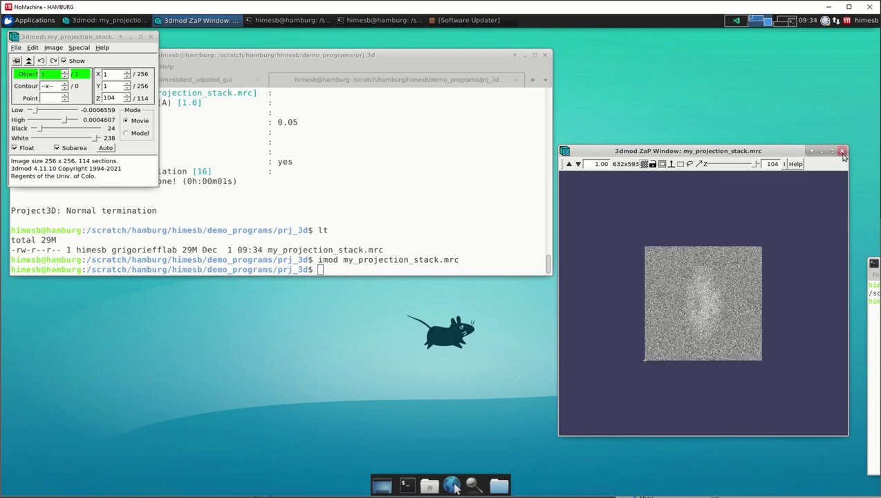
left_click(842, 151)
left_click(152, 37)
type("cd ..")
key("Return")
Step: List demo_programs, then move into the apply_ctf folder and list it
type("ls")
key("Return")
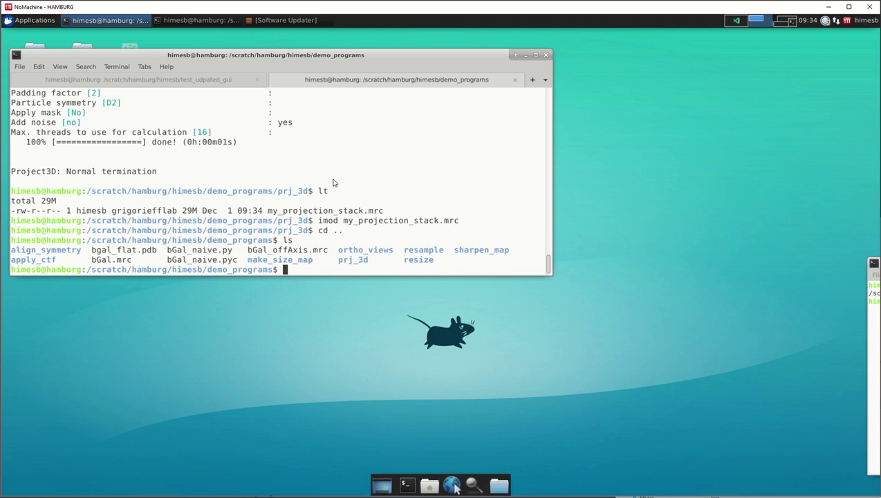
type("cd apply_ctf/")
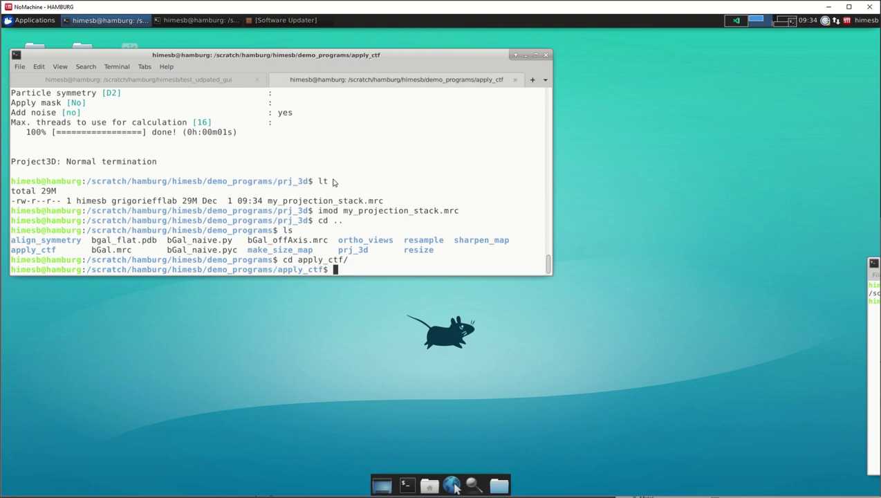
key("Return")
type("ls")
key("Return")
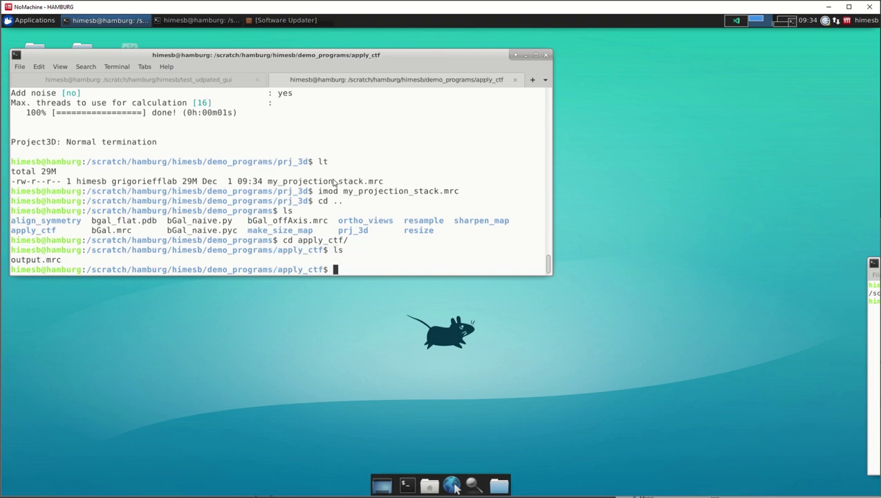
Step: Launch applyctf, accepting the default input stack, pixel size and amplitude contrast
type("appyct")
key("BackSpace")
key("BackSpace")
key("BackSpace")
type("ly")
key("Tab")
key("Return")
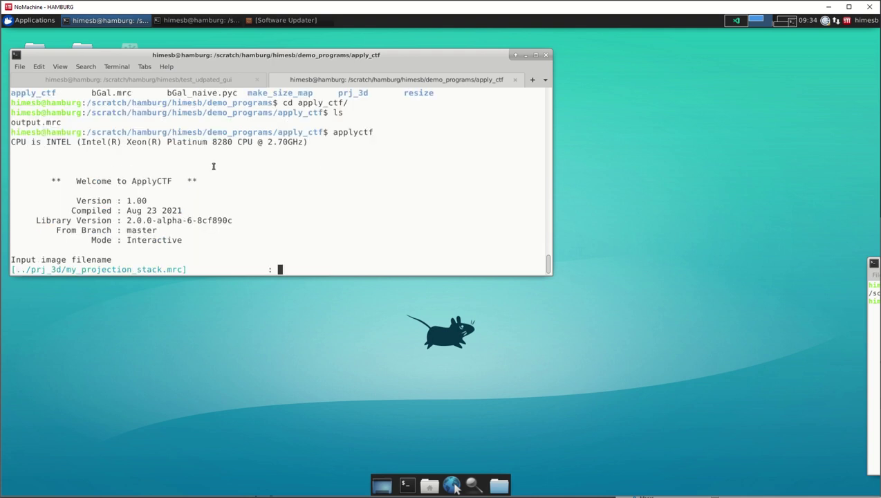
double_click(118, 270)
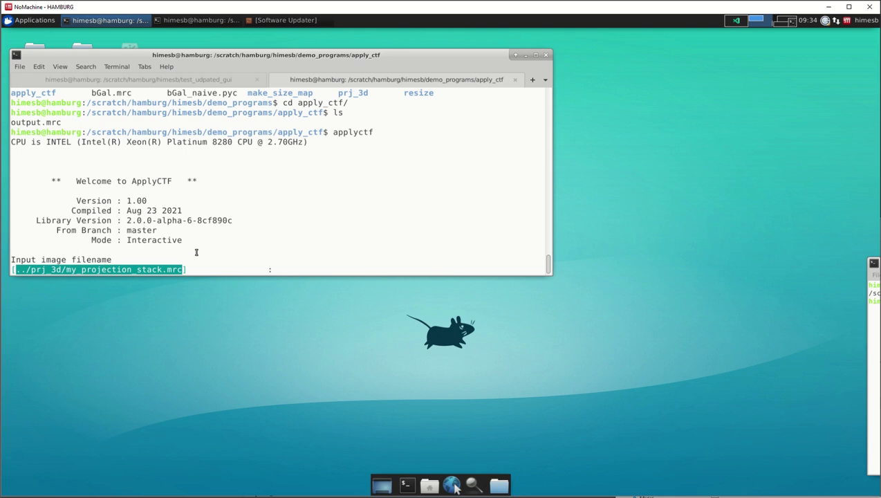
key("Return")
key("Return")
key("Return")
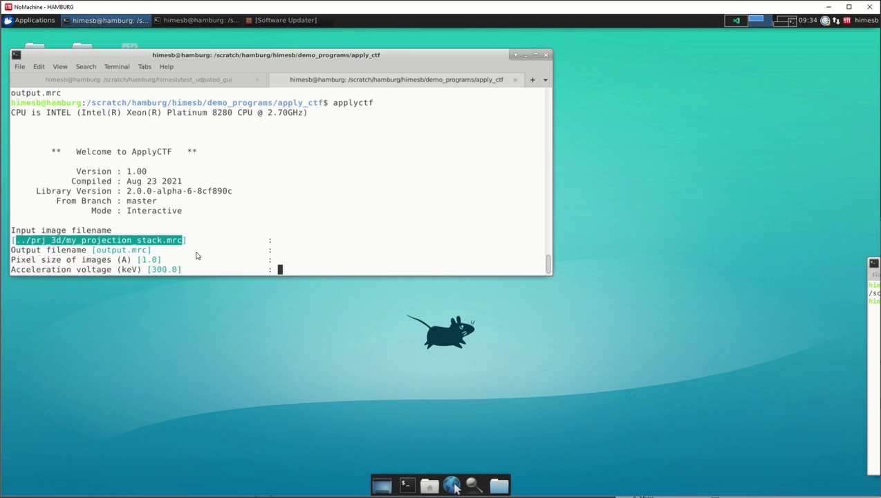
key("Return")
key("Return")
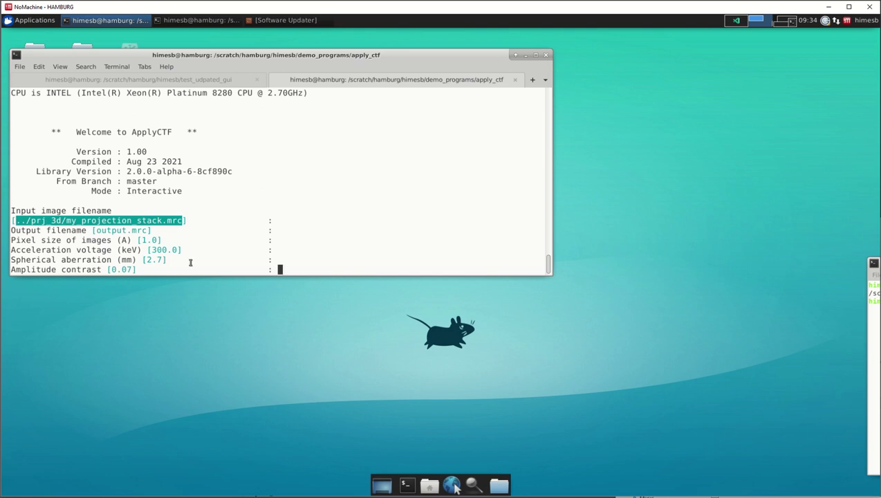
key("Return")
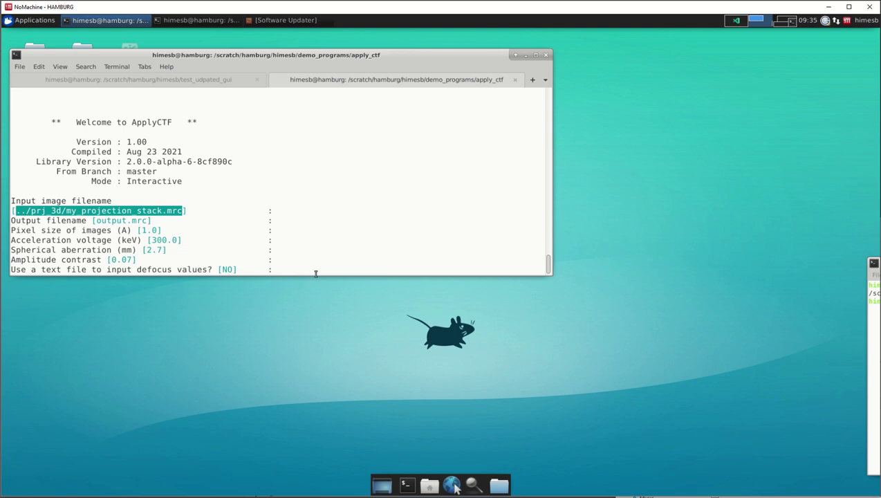
key("alt+Tab")
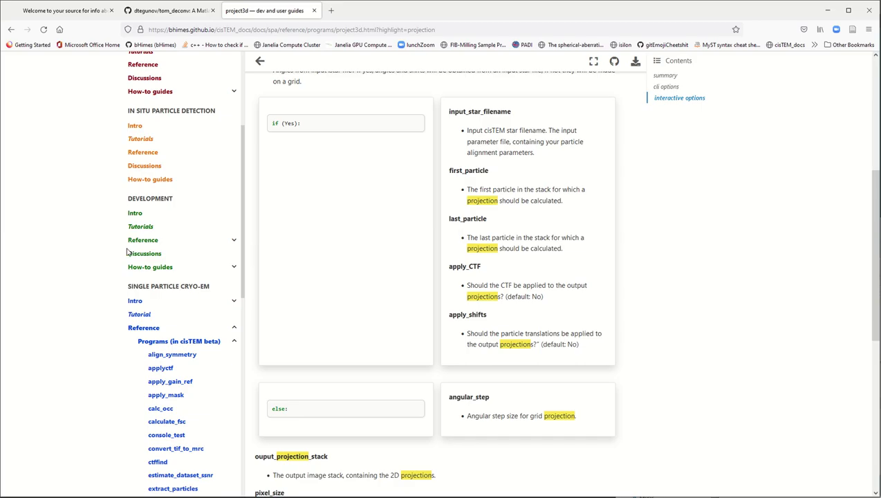
Step: Read the input_ctf_values_from_text_file option on the applyctf docs page, then return to the terminal
left_click(172, 368)
scroll(346, 353, "down", 10)
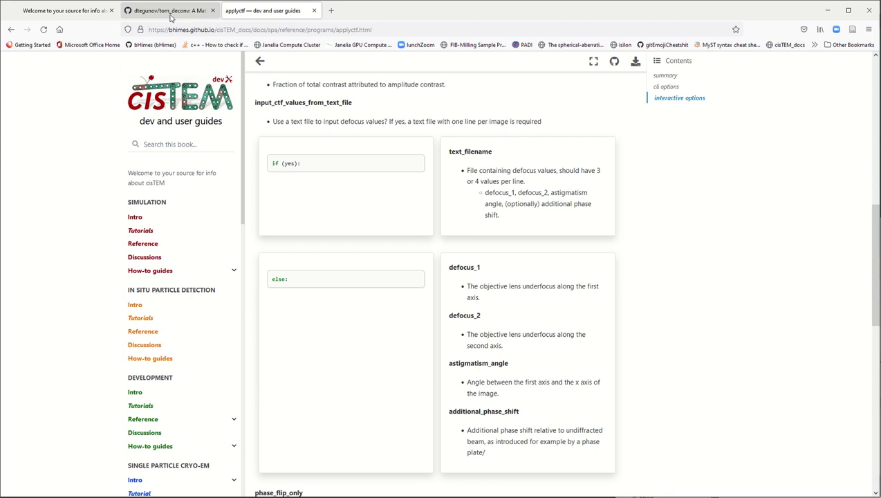
key("alt+Tab")
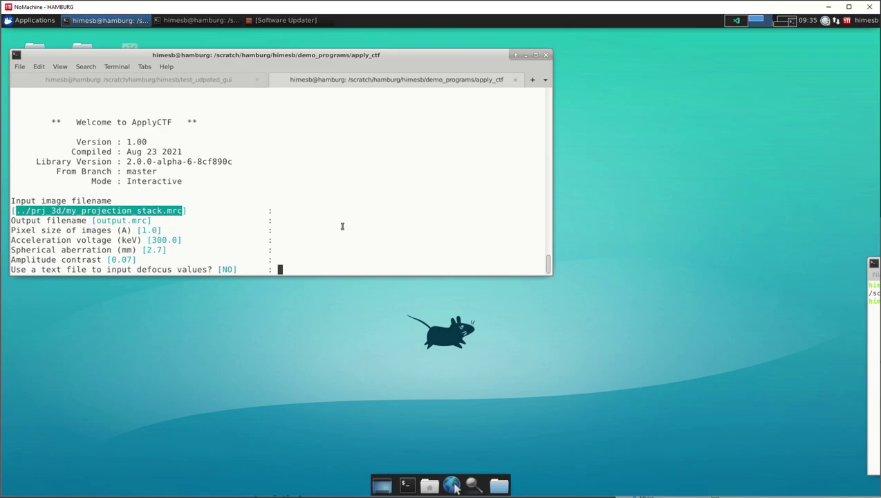
Step: Accept ApplyCTF defaults and answer yes to Phase Flip Only and Maintain image contrast
key("Return")
key("Return")
key("Return")
key("Return")
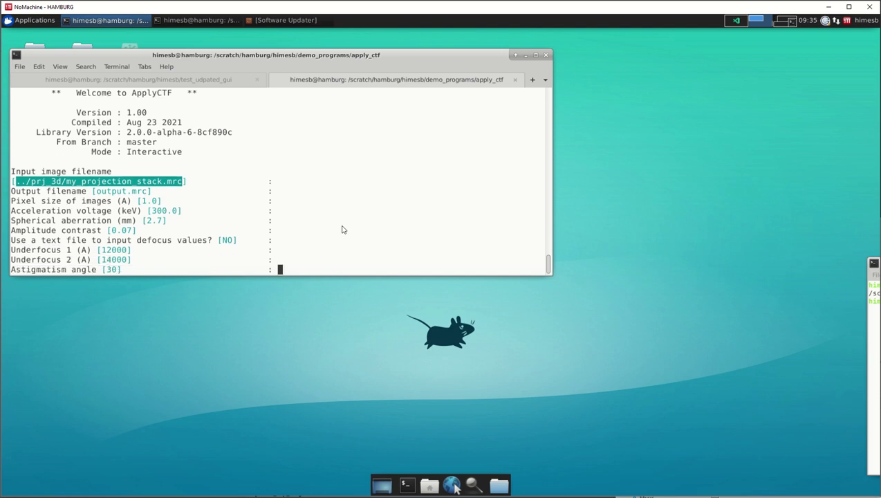
key("Return")
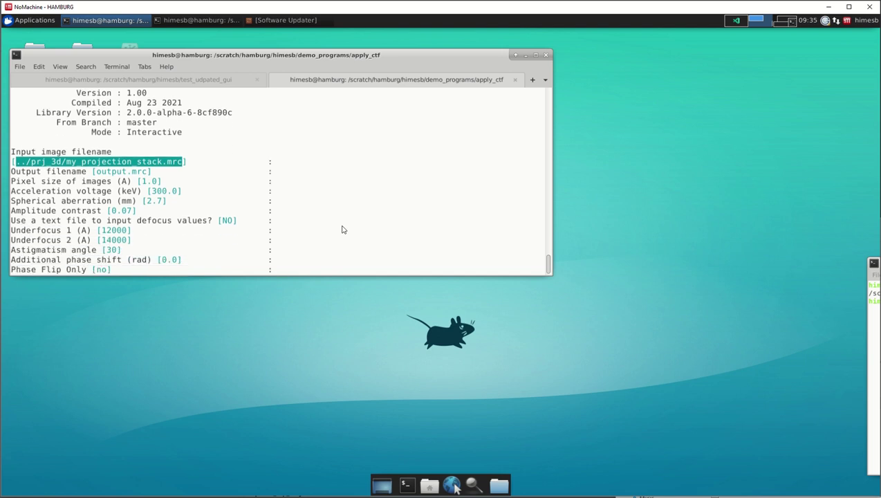
type("yes")
key("Return")
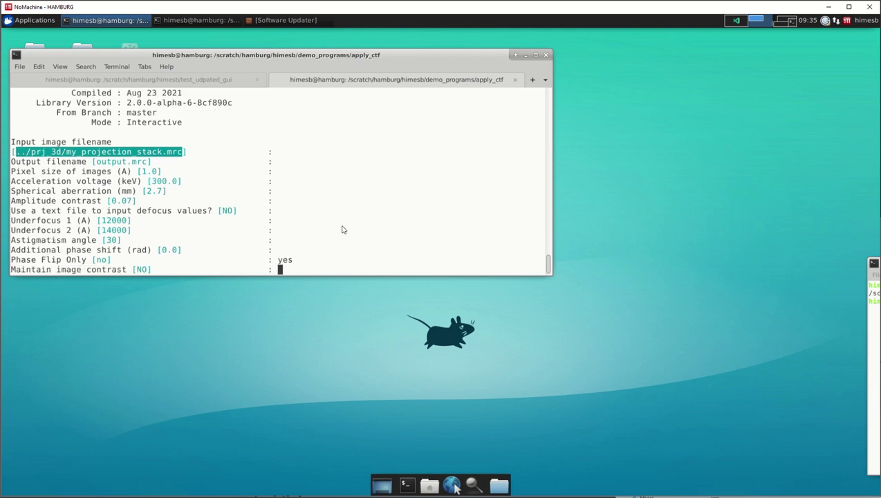
type("yes")
key("Return")
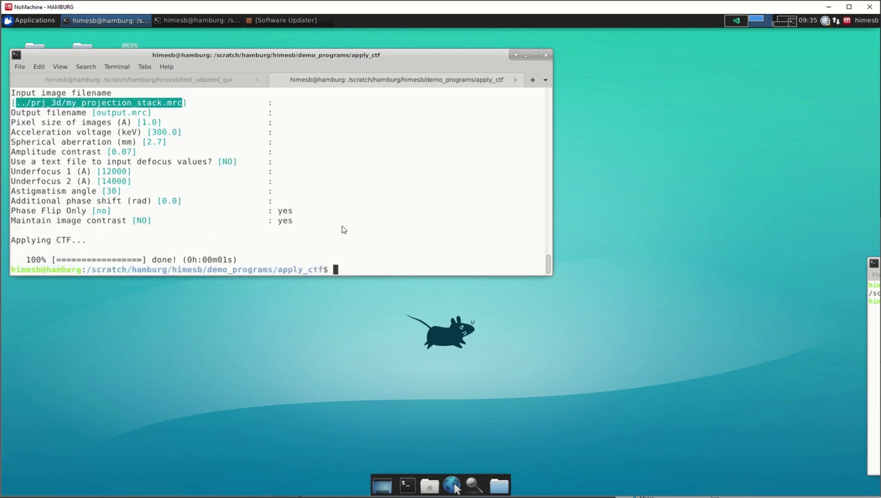
Step: View output.mrc in 3dmod, close it, and recall the imod command
type("imod output.mrc")
key("Return")
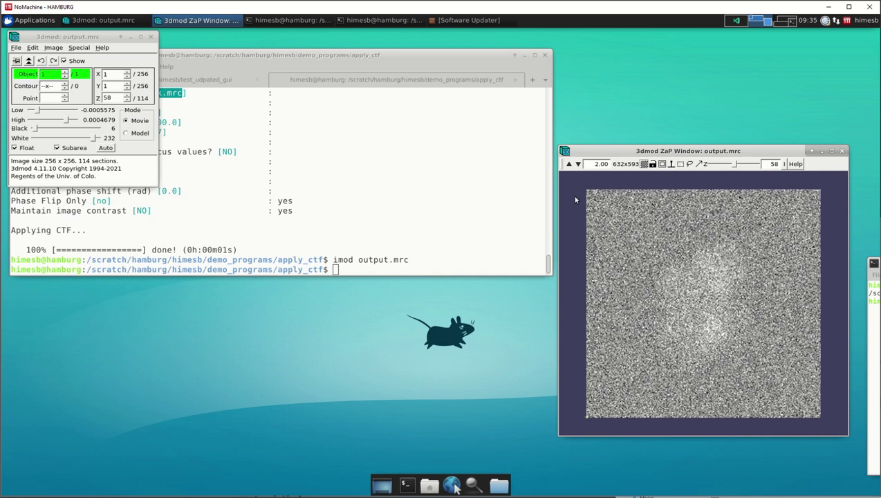
left_click(151, 36)
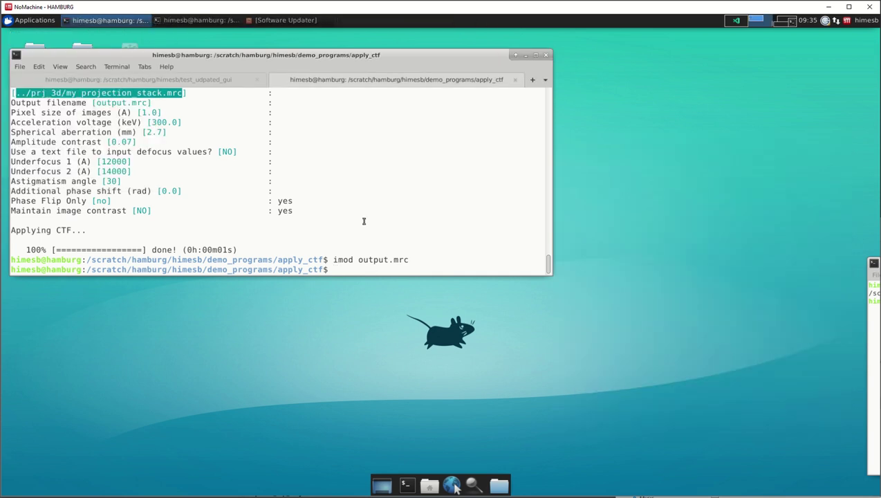
left_click(365, 224)
key("Up")
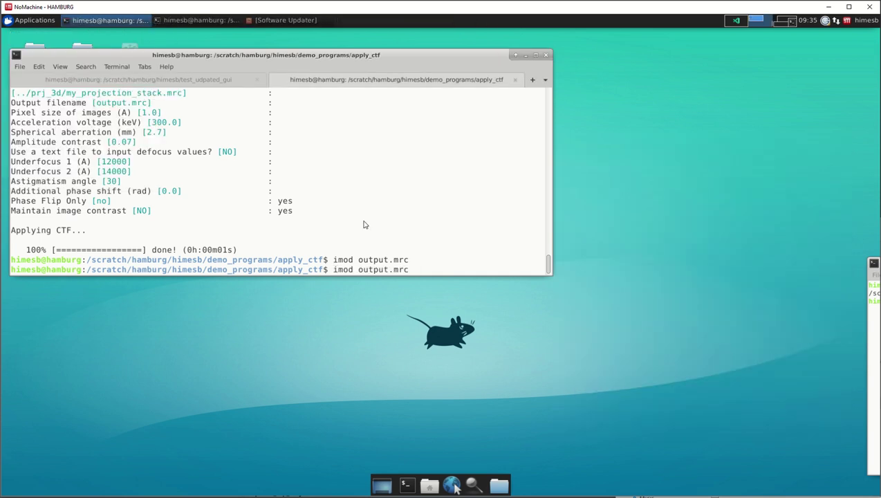
Step: Rerun ApplyCTF with defaults and phase flipping but 'no' to maintained contrast, then open output.mrc in 3dmod
key("Up")
key("Return")
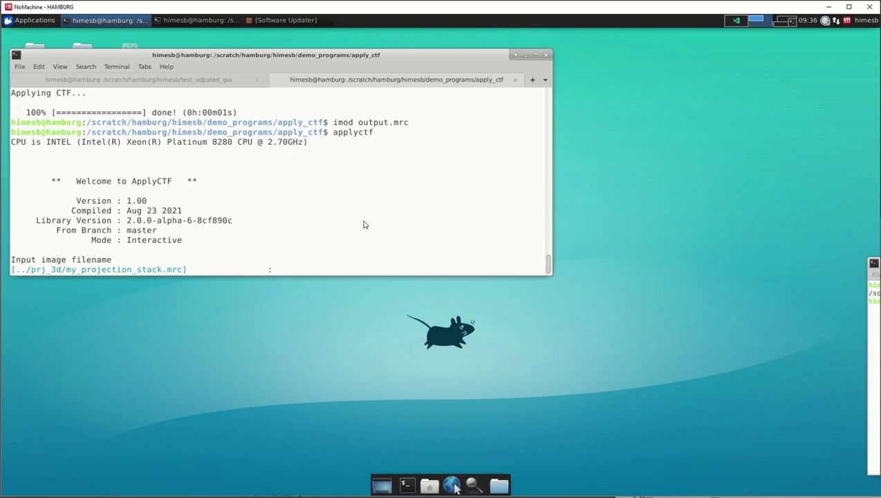
key("Return")
key("Return")
key("Return")
key("Return")
key("Return")
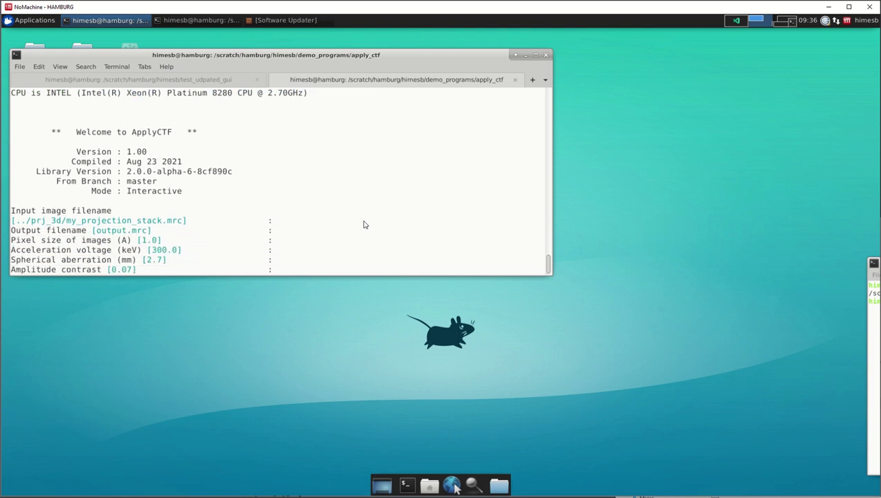
key("Return")
key("Return")
key("Return")
key("Return")
key("Return")
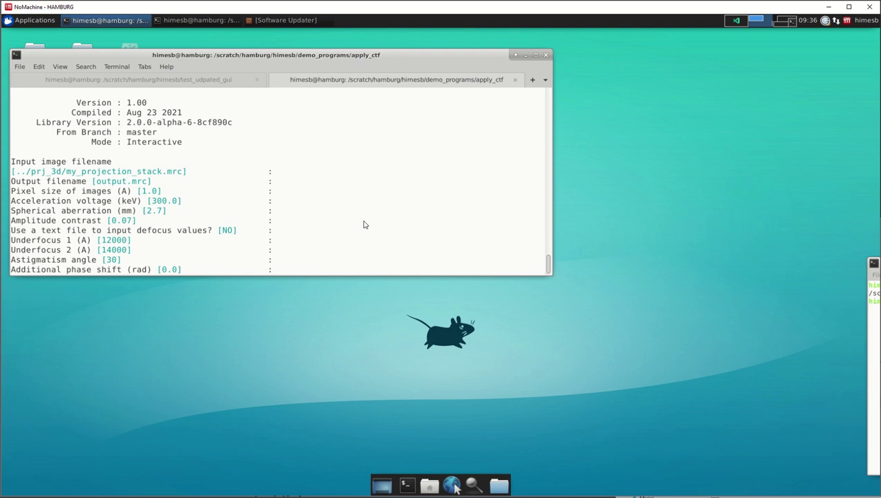
key("Return")
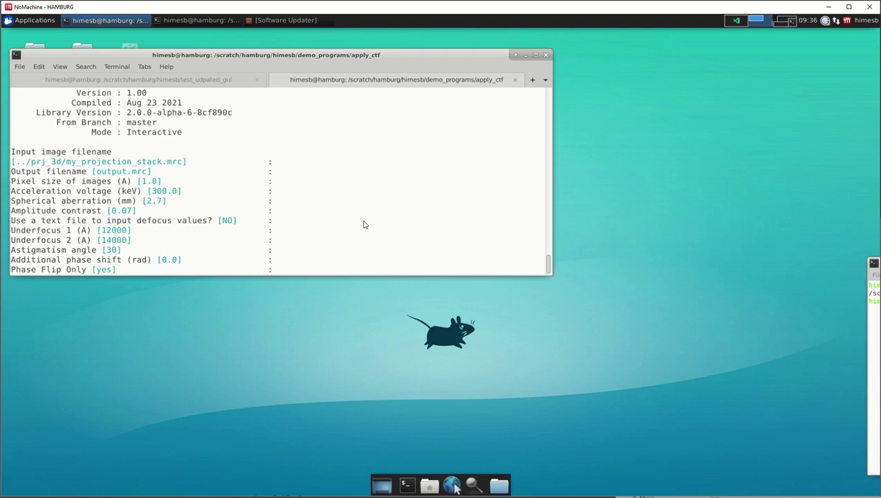
key("Return")
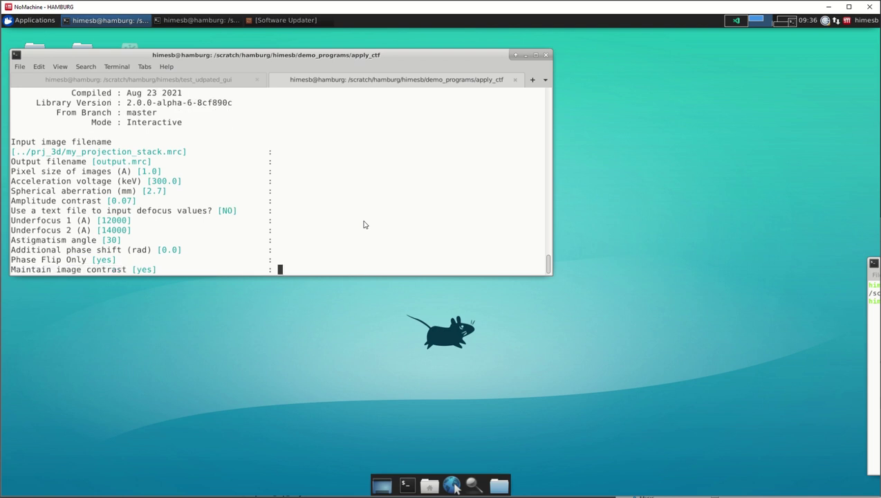
type("no")
key("Return")
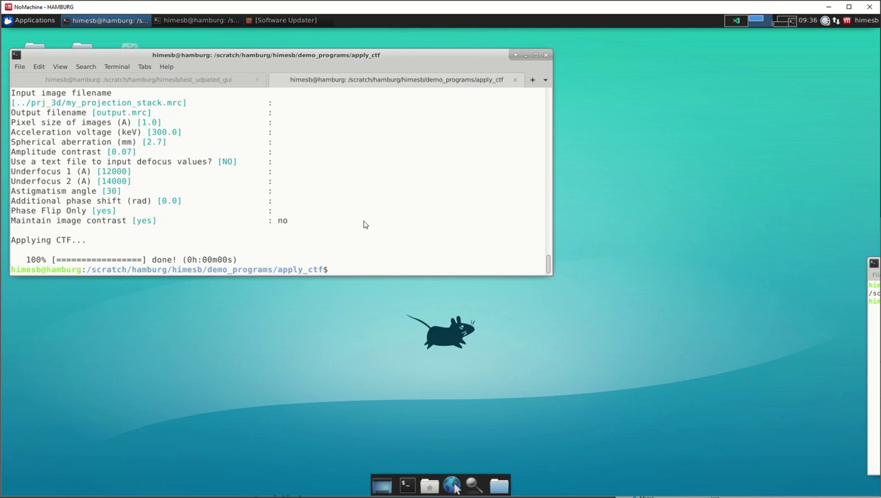
type("imod output.mrc")
key("Return")
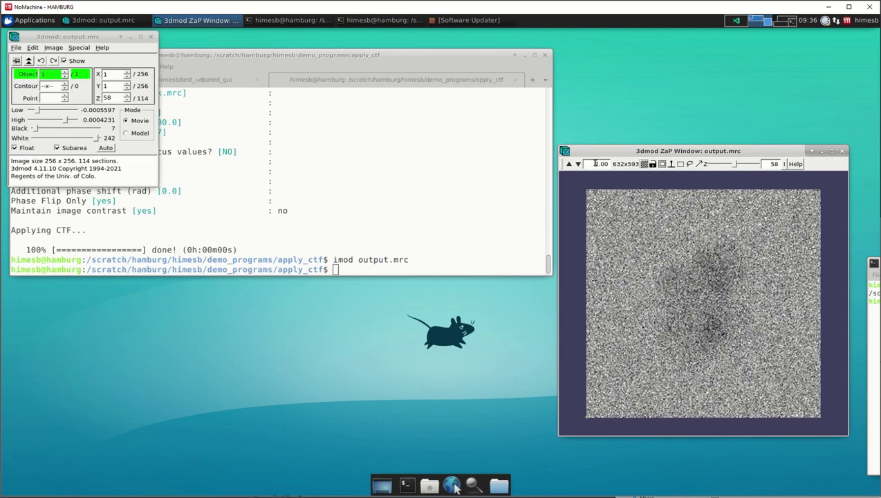
Step: Zoom output.mrc to 1.50, play its sections as a movie, then reopen it and move 3dmod aside
left_click(578, 164)
right_click(658, 252)
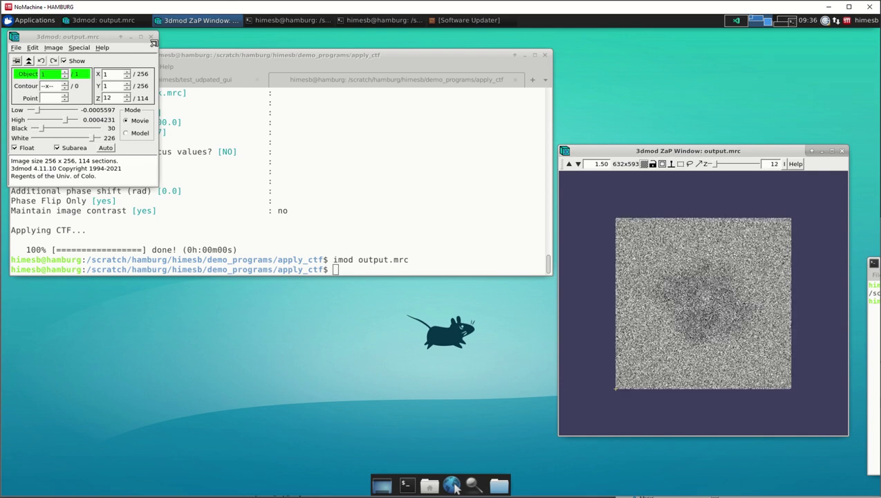
left_click(152, 36)
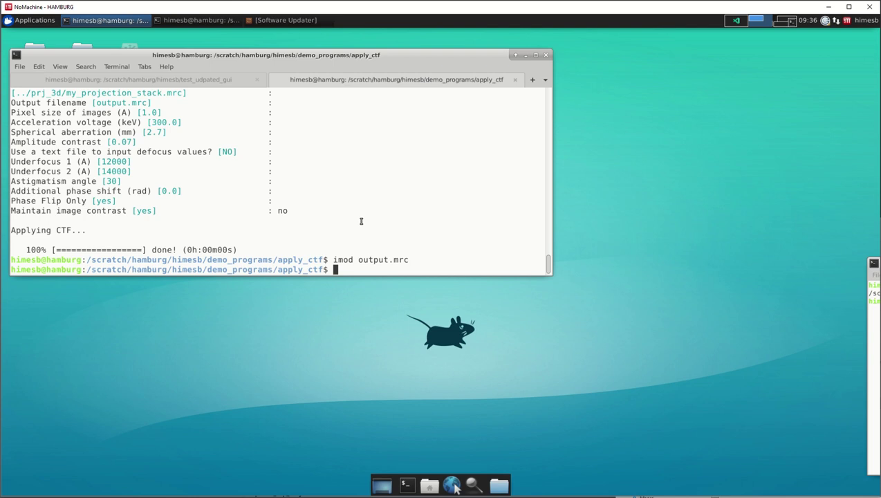
key("Up")
key("Return")
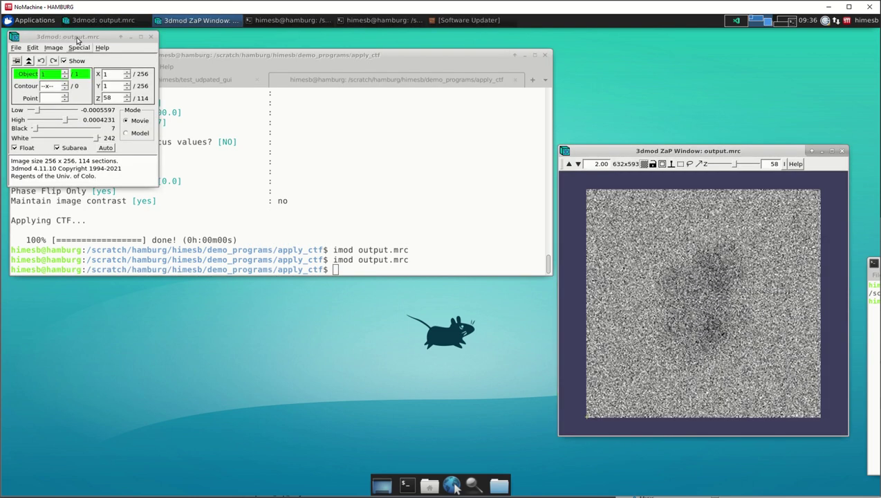
left_click_drag(107, 36, 847, 30)
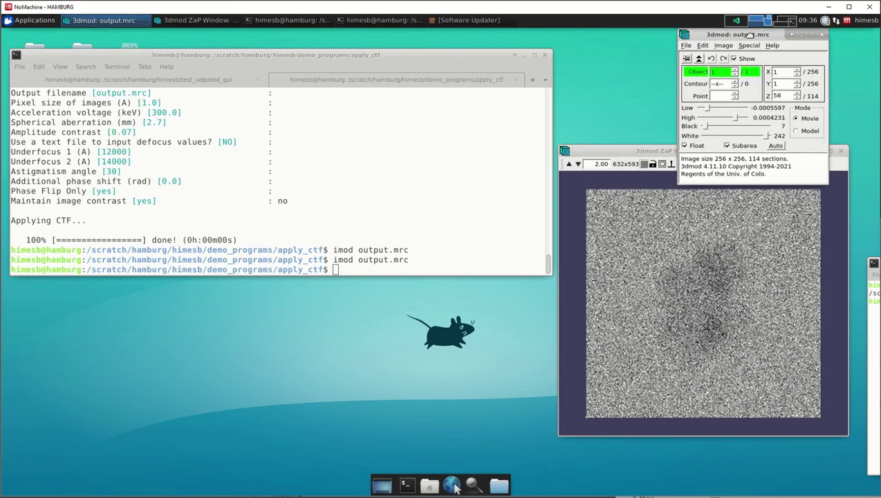
left_click(313, 190)
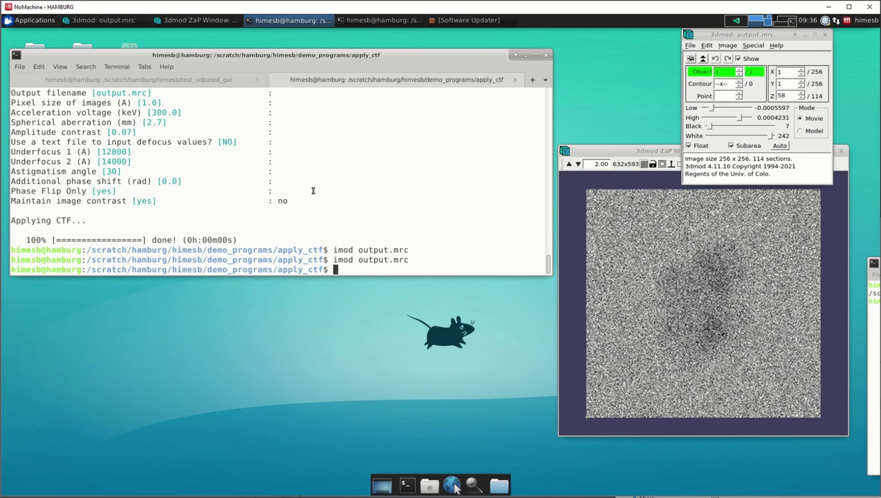
Step: Launch applyctf and accept the default answers through the additional phase shift prompt
type("applyctf")
key("Return")
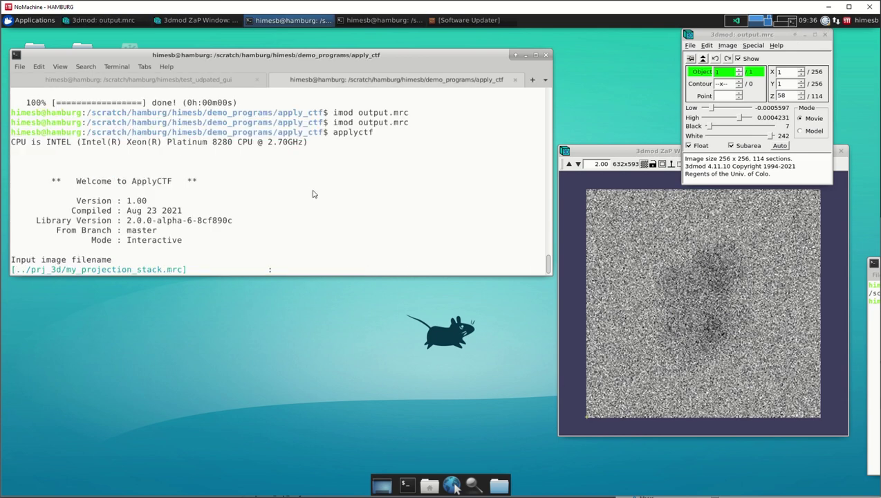
key("Return")
key("Return")
key("Return")
key("Return")
key("Return")
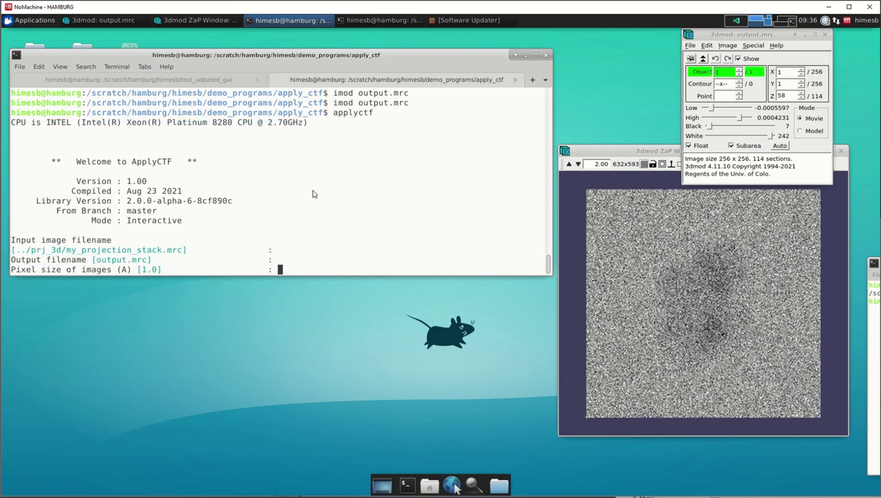
key("Return")
key("Return")
key("Return")
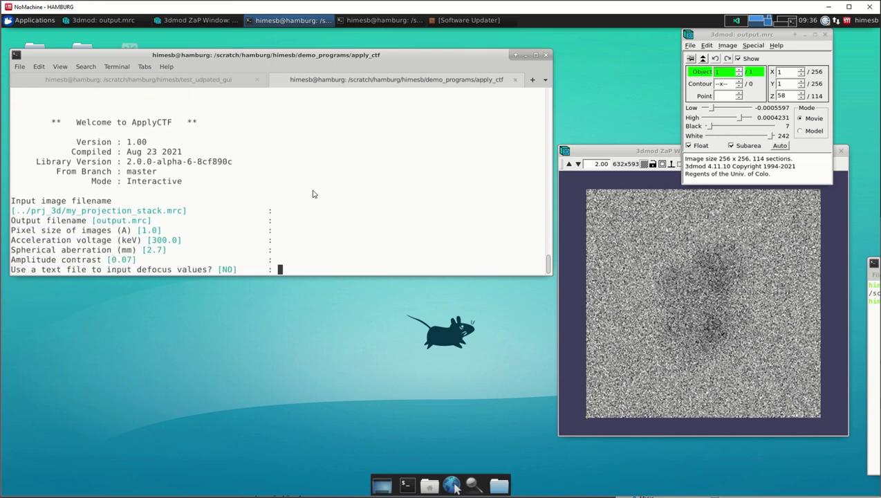
key("Return")
key("Return")
key("Return")
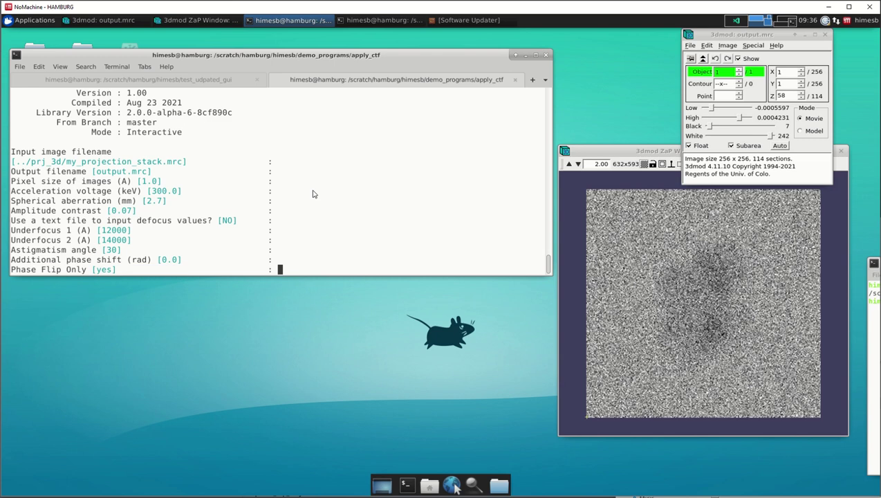
Step: Answer no to Phase Flip Only, accept the Wiener filter defaults, and open output.mrc in 3dmod
type("no")
key("Return")
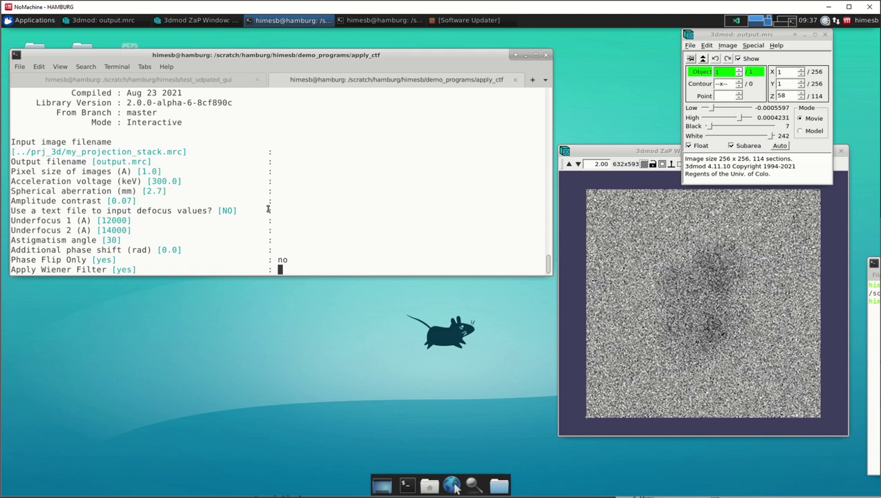
key("Return")
key("Return")
key("Return")
key("Return")
key("Return")
key("Return")
type("imod ")
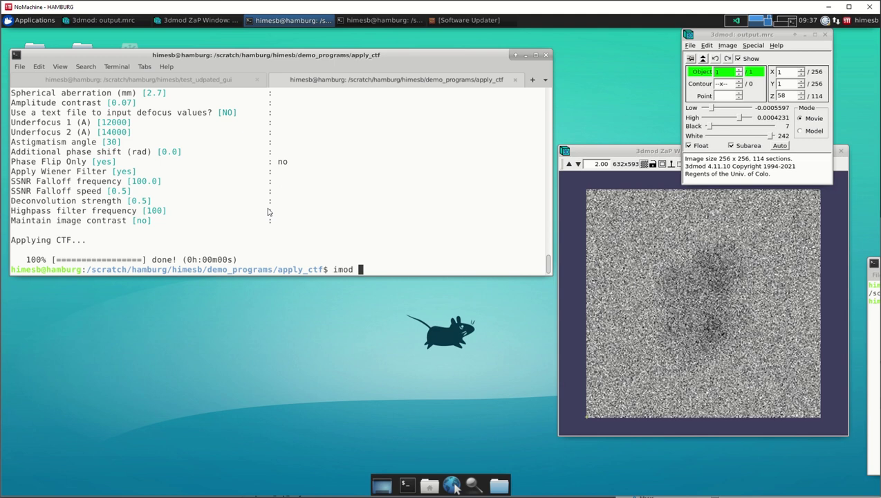
type("output.mrc")
key("Return")
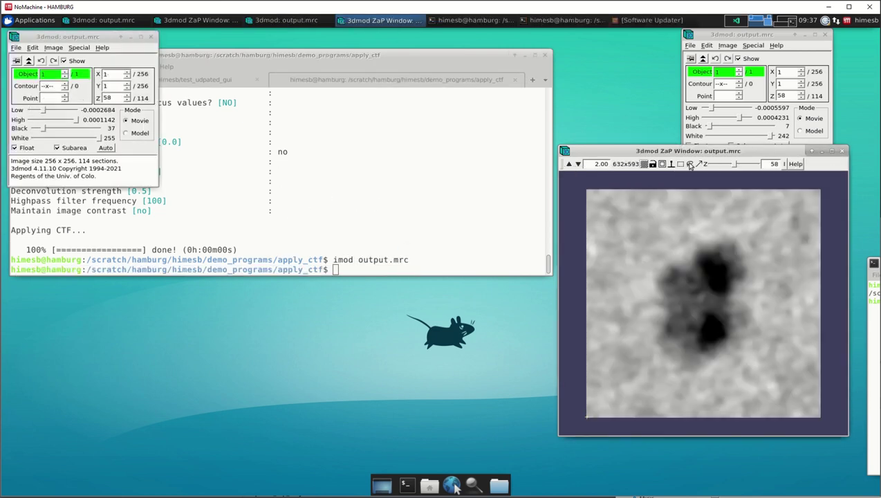
Step: Place the Wiener-filtered output.mrc window beside the noisy phase-flipped one and page through its Z sections
left_click_drag(697, 152, 448, 160)
left_click(594, 160)
key("Up")
key("Return")
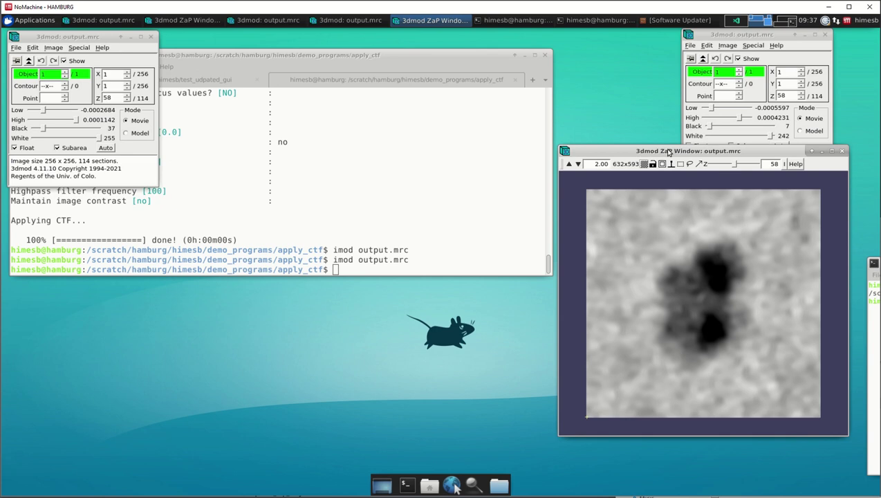
left_click_drag(666, 148, 663, 148)
left_click(373, 202)
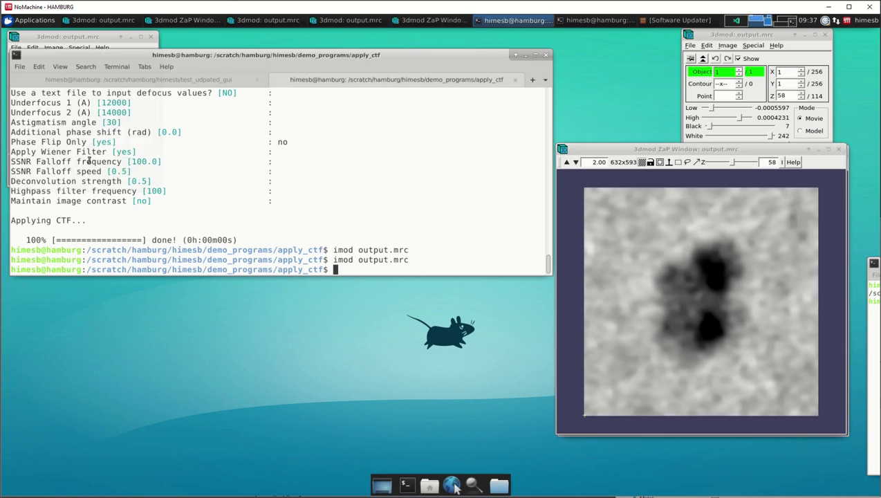
left_click_drag(677, 149, 286, 150)
right_click(314, 239)
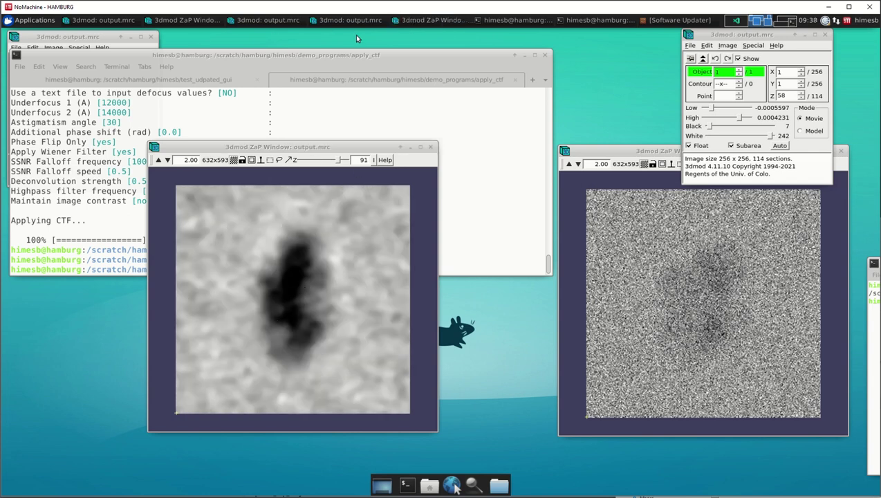
Step: Browse the tom_deconv repository README's comparison images, then go to the GitHub Marketplace
key("alt+Tab")
left_click(159, 14)
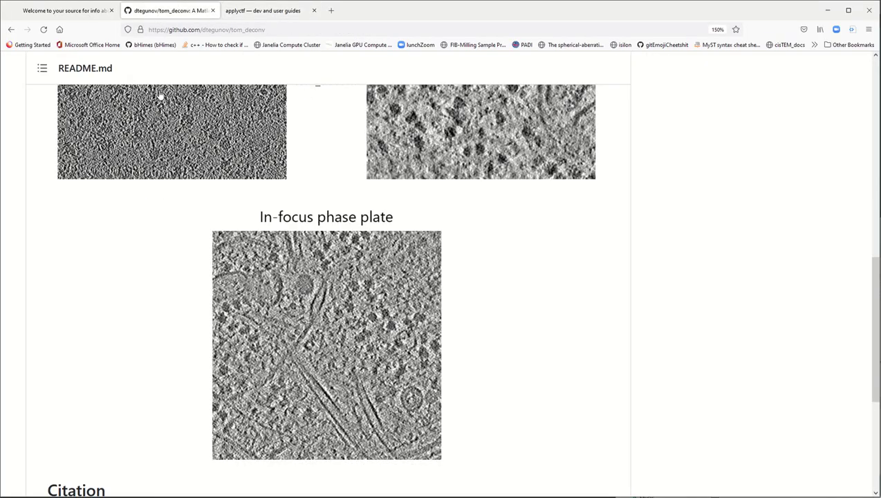
scroll(212, 118, "up", 10)
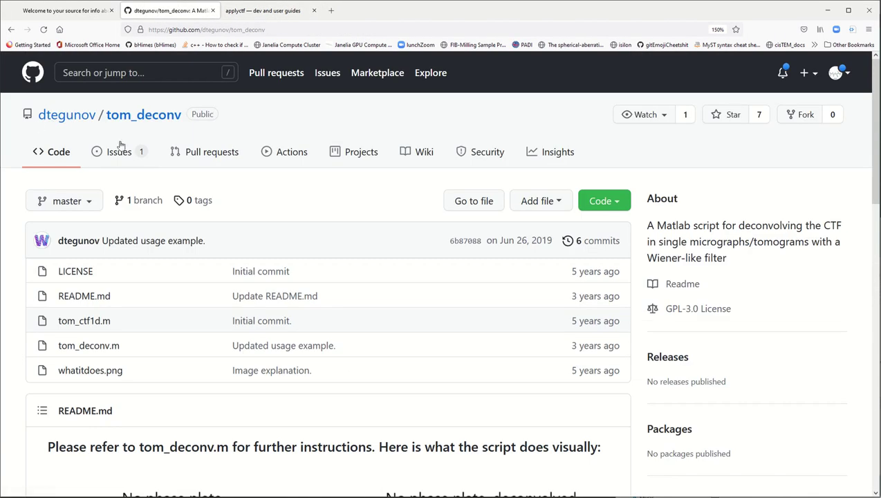
scroll(289, 194, "down", 3)
scroll(448, 228, "down", 3)
scroll(447, 228, "down", 1)
scroll(448, 228, "up", 2)
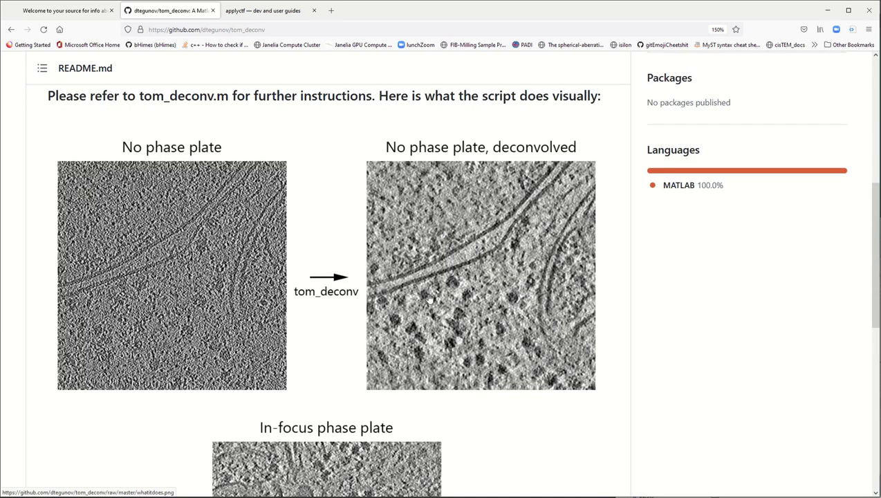
scroll(440, 305, "down", 3)
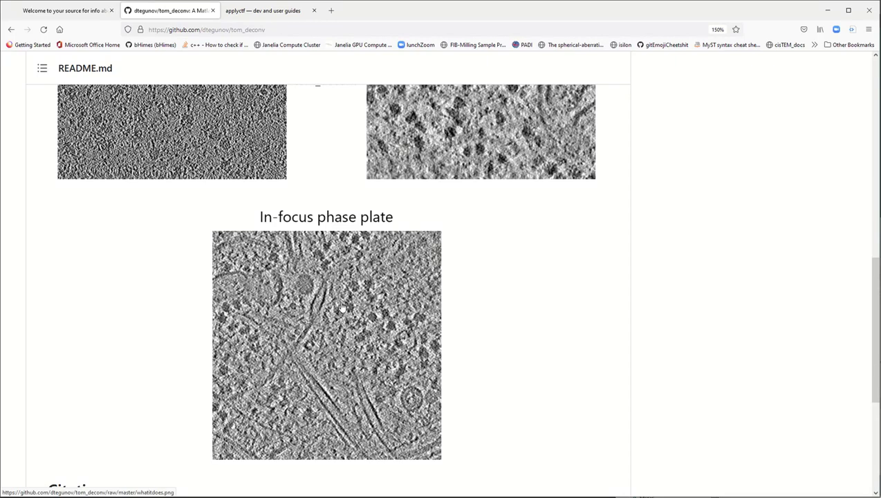
scroll(343, 306, "up", 4)
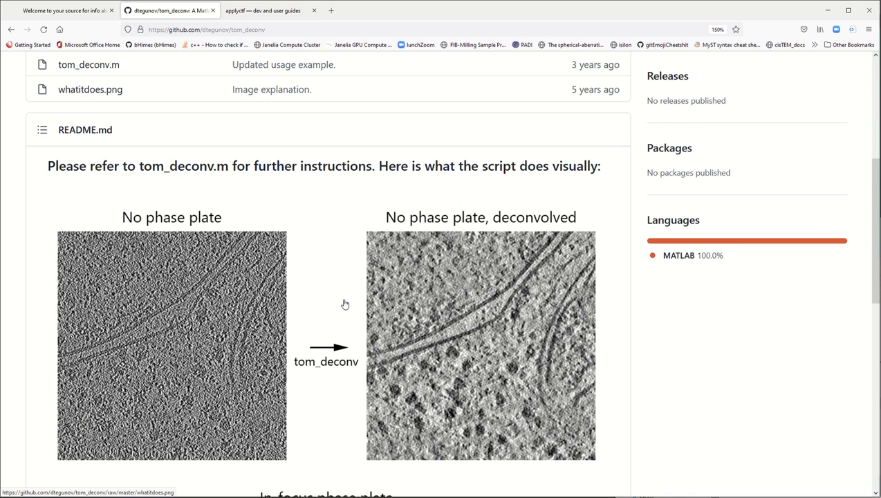
scroll(345, 304, "up", 5)
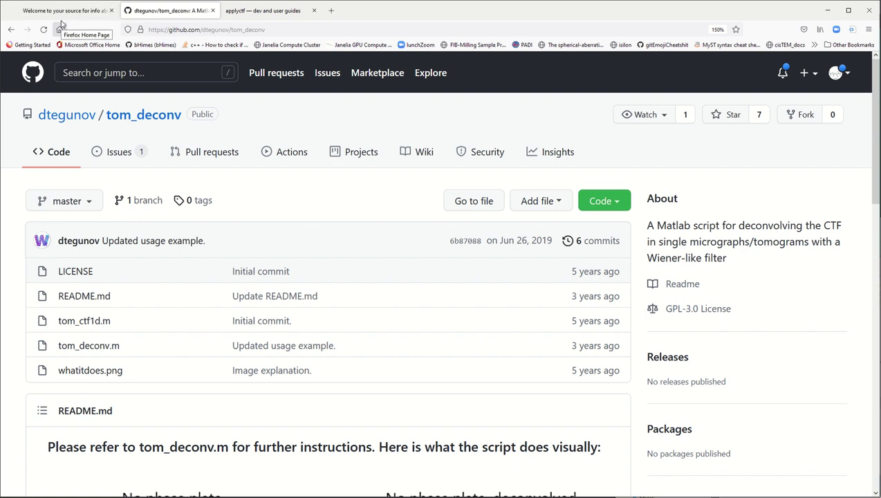
left_click(383, 72)
Step: Launch cisTEM from the test_udpated_gui terminal session
key("alt+Tab")
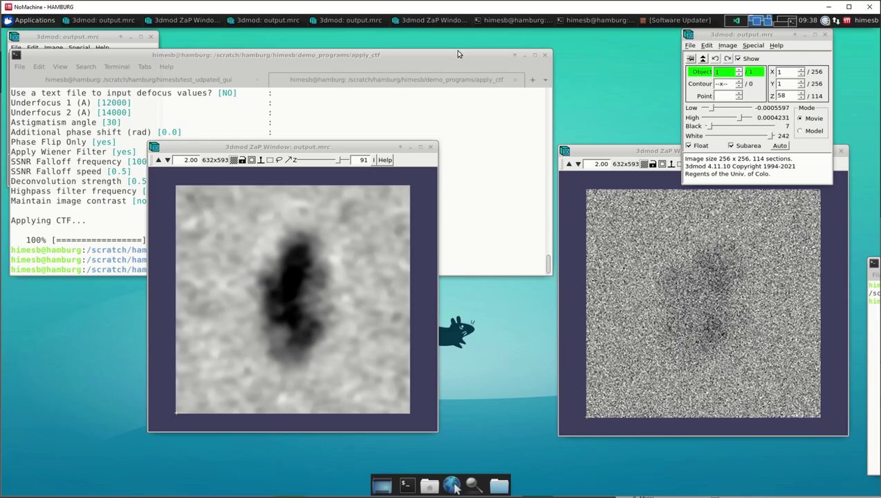
left_click(397, 102)
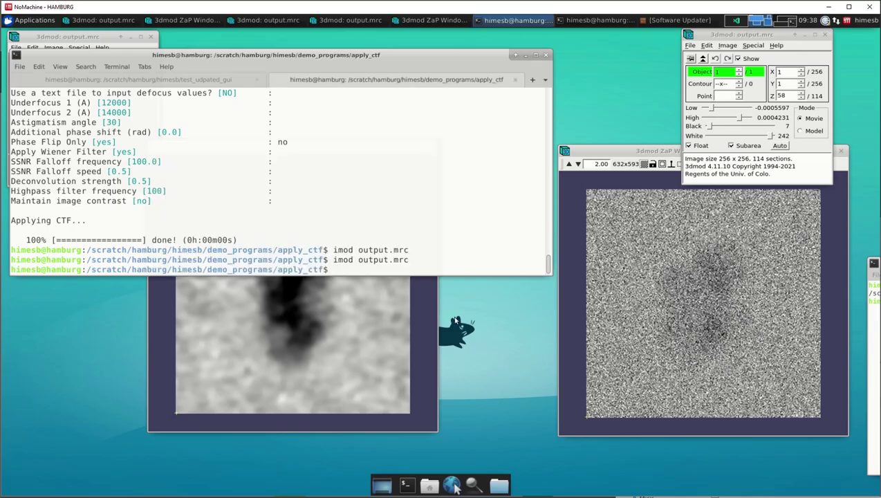
left_click(139, 81)
key("Up")
key("Up")
key("Down")
key("Down")
key("Up")
key("Return")
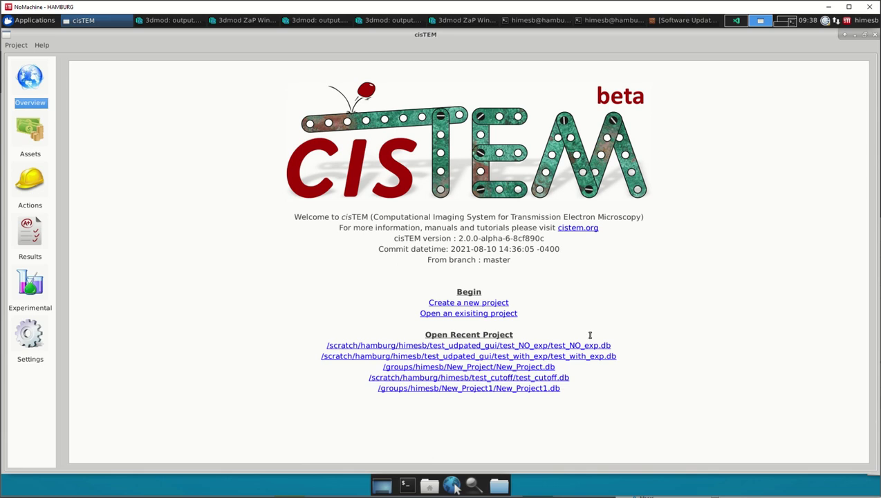
Step: Open test_NO_exp's Find Particles results, toggle the Wiener filter off and on, then close cisTEM
left_click(593, 346)
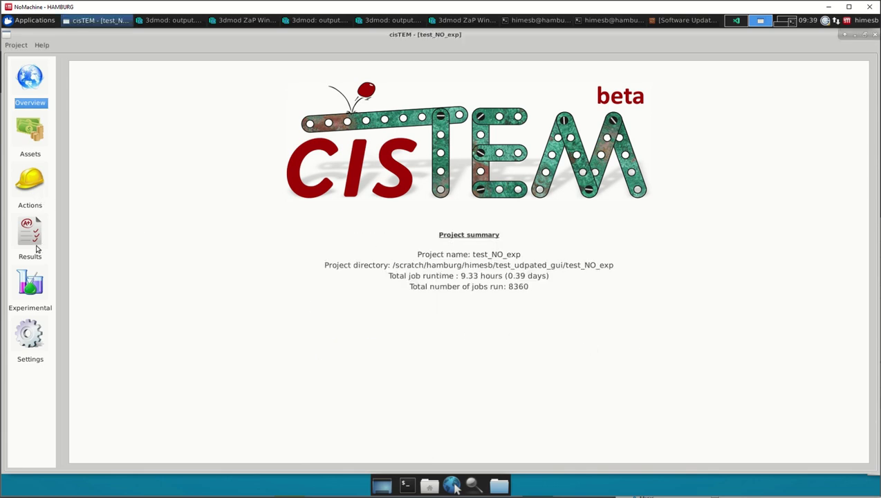
left_click(36, 247)
left_click(173, 76)
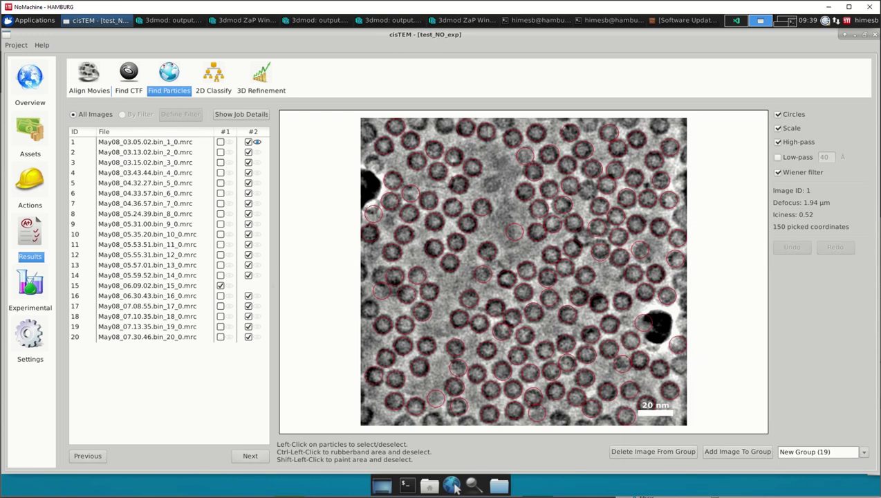
left_click(803, 173)
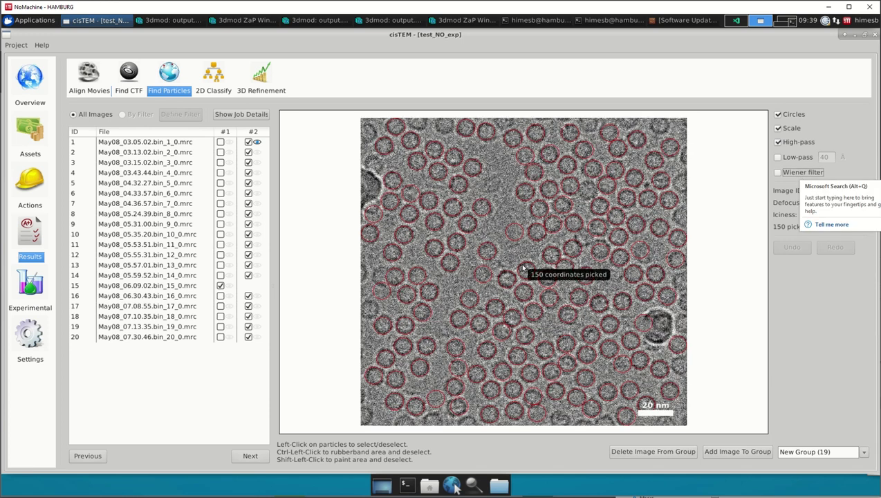
left_click(778, 172)
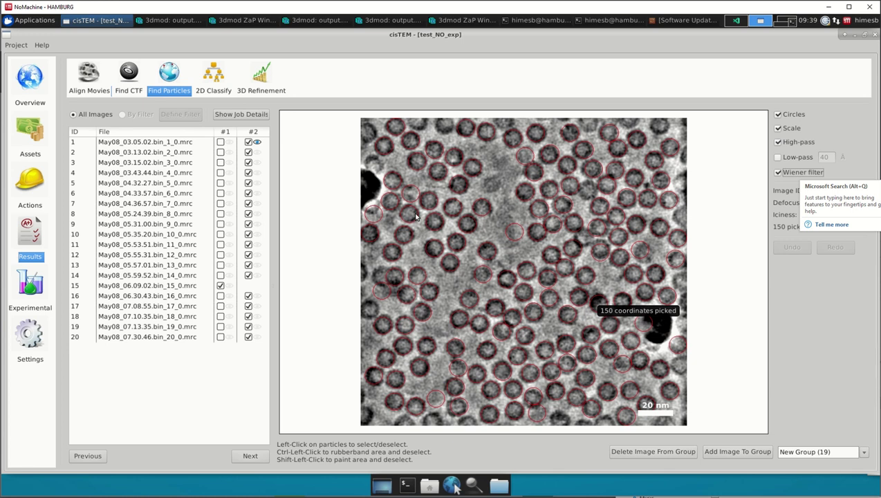
left_click(873, 35)
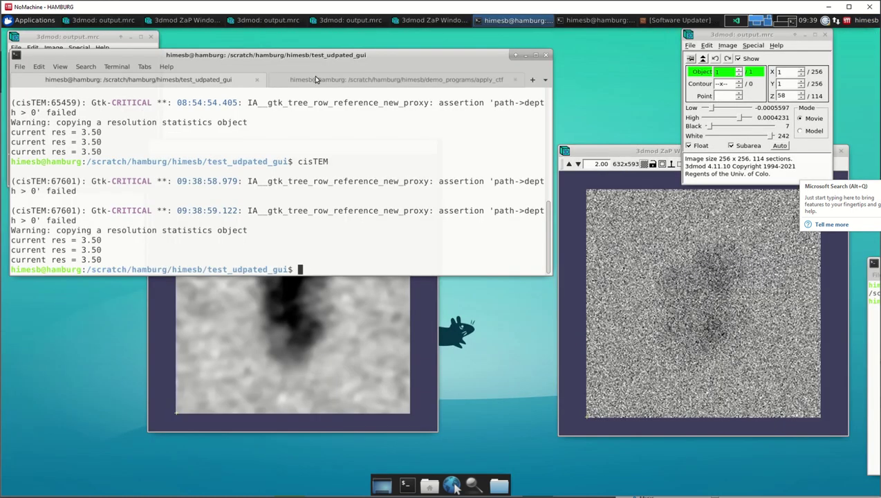
Step: Close all the 3dmod output.mrc windows
left_click(347, 80)
left_click(826, 38)
left_click(825, 35)
left_click(379, 338)
left_click(432, 147)
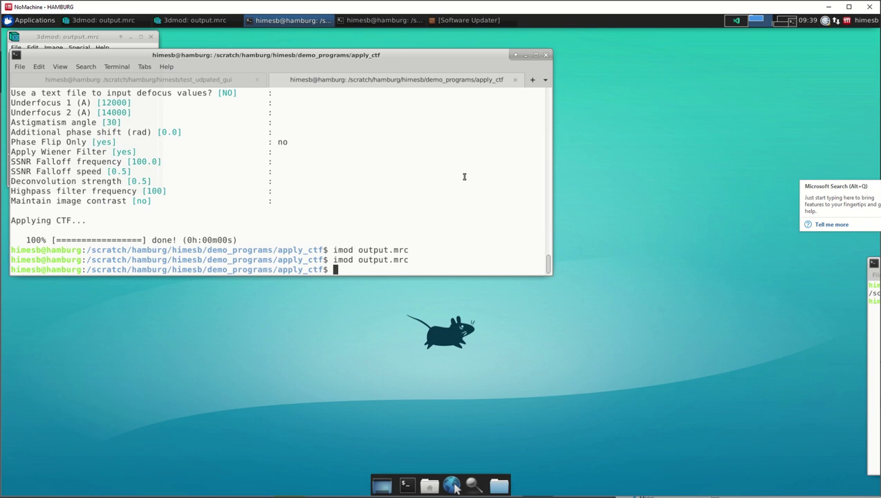
Step: Close the apply_ctf terminal session and try moving up a directory with 'CD ..'
type("3dmod")
key("BackSpace")
key("BackSpace")
key("BackSpace")
key("BackSpace")
key("BackSpace")
key("ctrl+d")
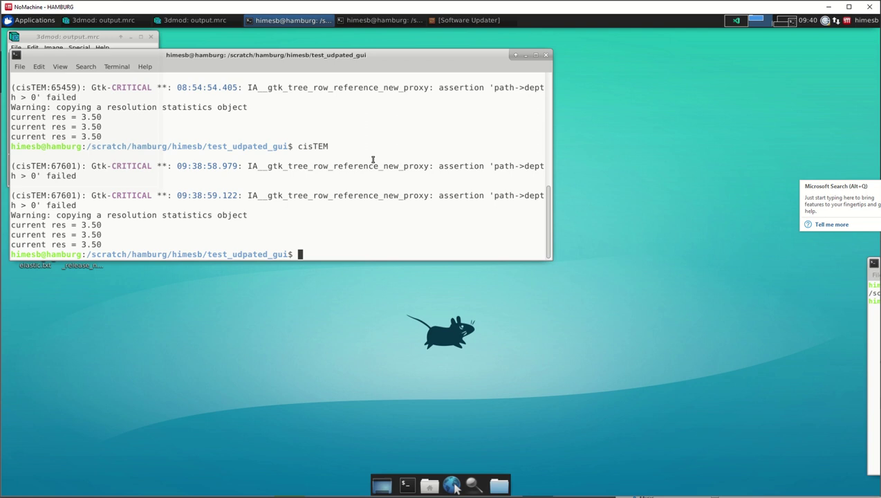
type("CD ..")
key("Return")
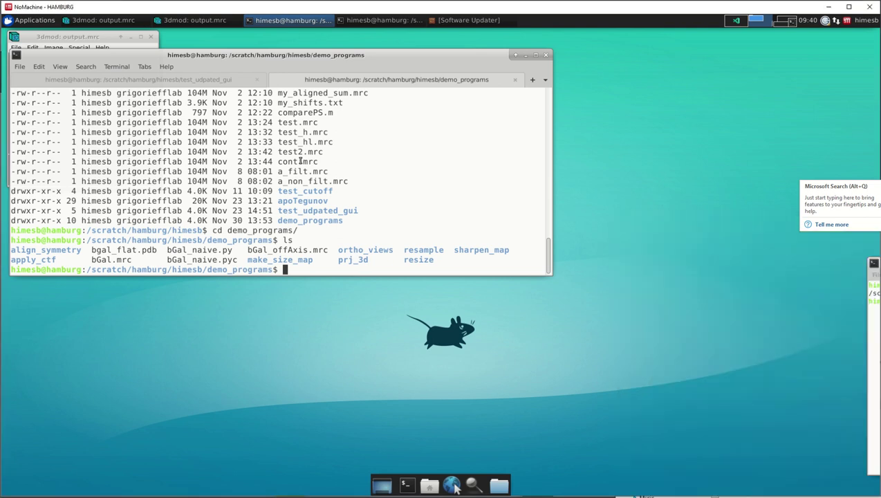
Step: Enter the sharpen_map folder, list its contents, and return to the browser
type("cd sha")
key("Tab")
key("Return")
type("ls")
key("Return")
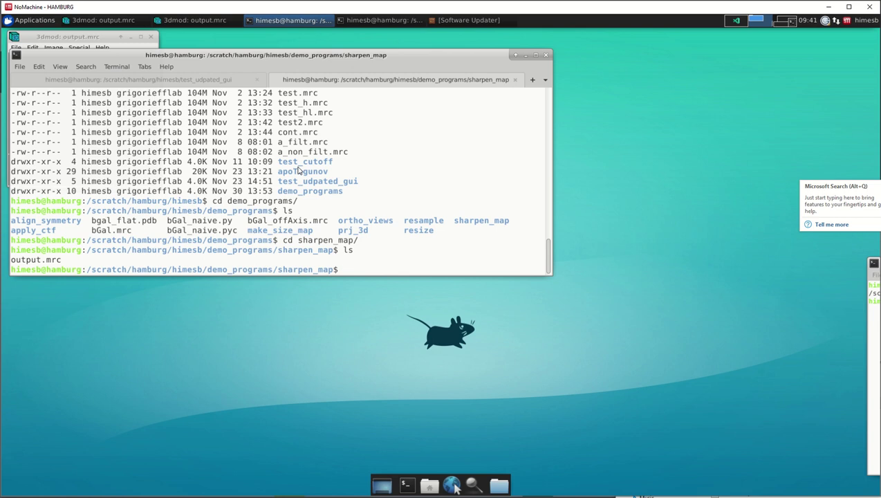
key("alt+Tab")
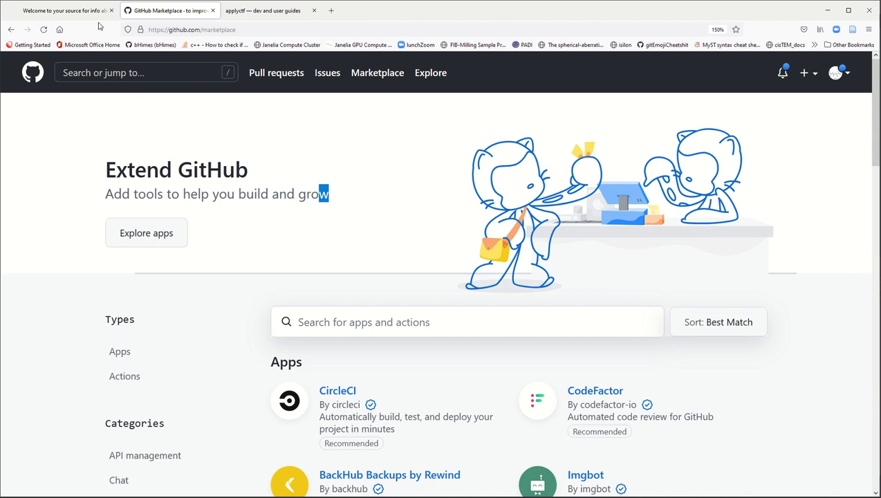
Step: Search the cisTEM docs for 'SHARPEN', read the sharpen_map page, then return to the remote terminal
left_click(93, 15)
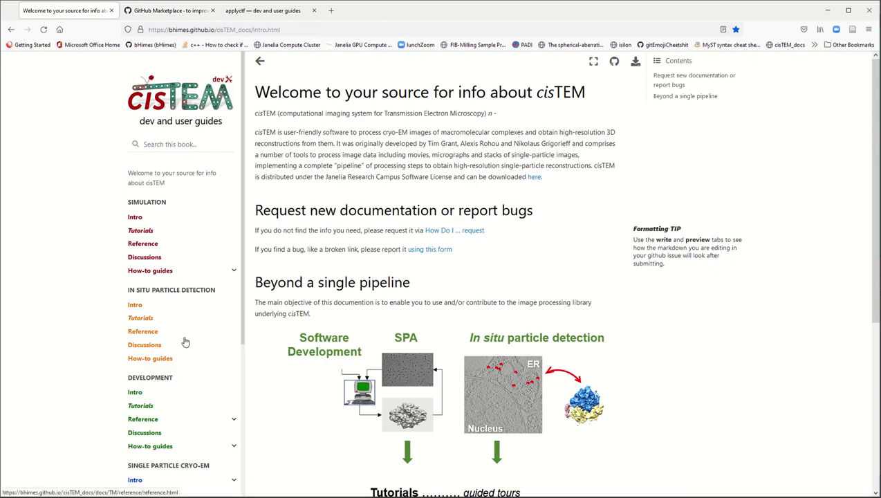
scroll(183, 343, "down", 3)
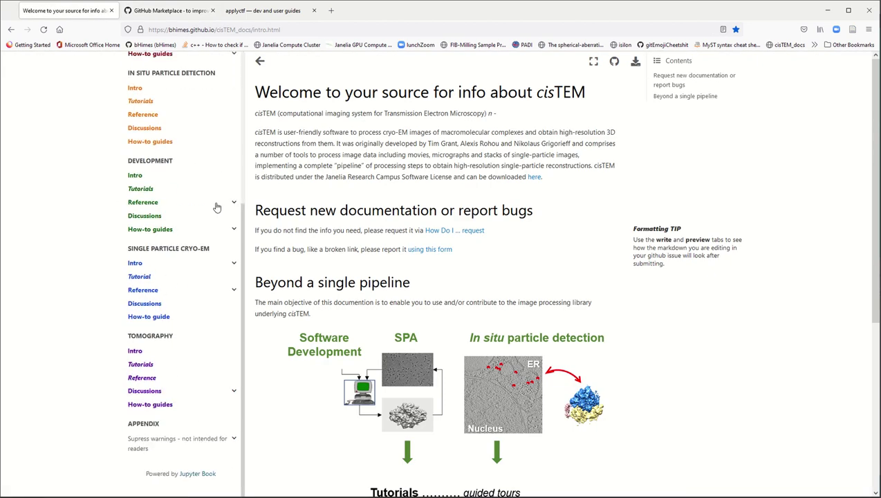
scroll(220, 93, "up", 3)
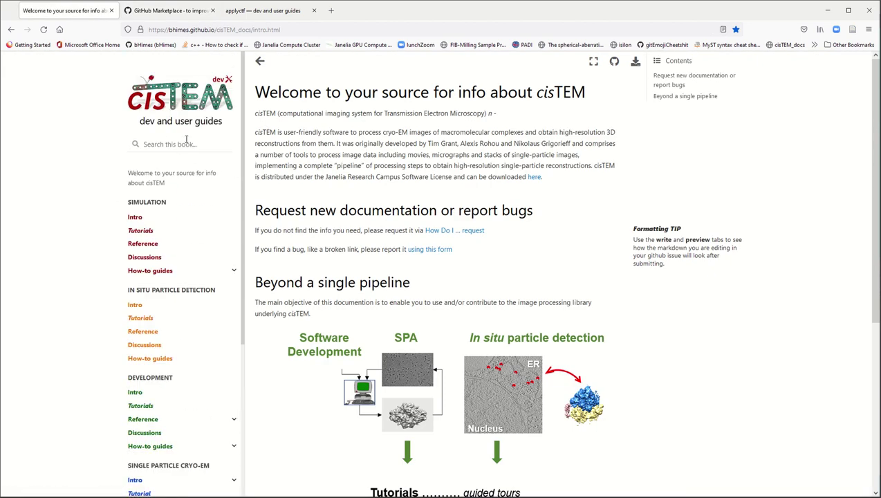
left_click(188, 144)
type("SHARPEN")
key("Return")
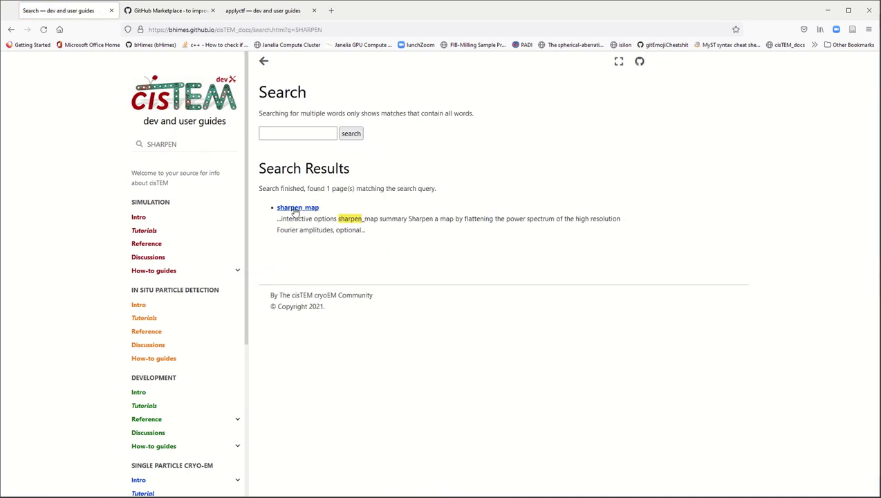
left_click(298, 209)
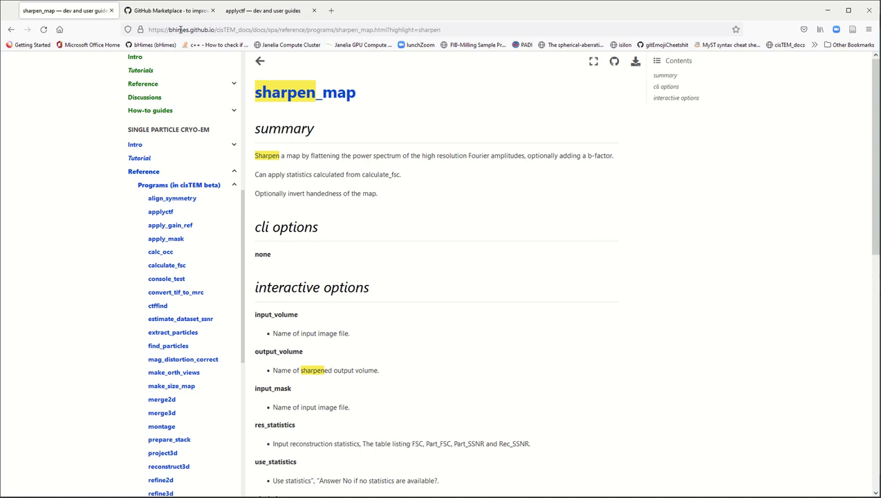
key("alt+Tab")
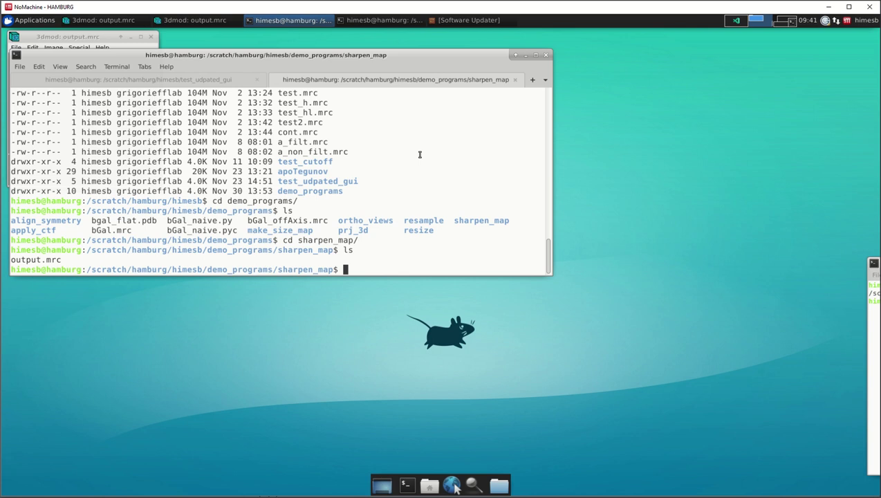
Step: Load the cistem/cistem_3_2.0.0-alpha-6-8cf890c module
type("sharpen_")
key("BackSpace")
key("BackSpace")
key("BackSpace")
key("BackSpace")
key("BackSpace")
key("BackSpace")
key("BackSpace")
key("BackSpace")
type("module load cistem/ci")
key("Tab")
key("Tab")
key("Return")
Step: Cancel the stray cd sharpen_map/ command and launch sharpen_map interactively
type("cd sharpen_map/")
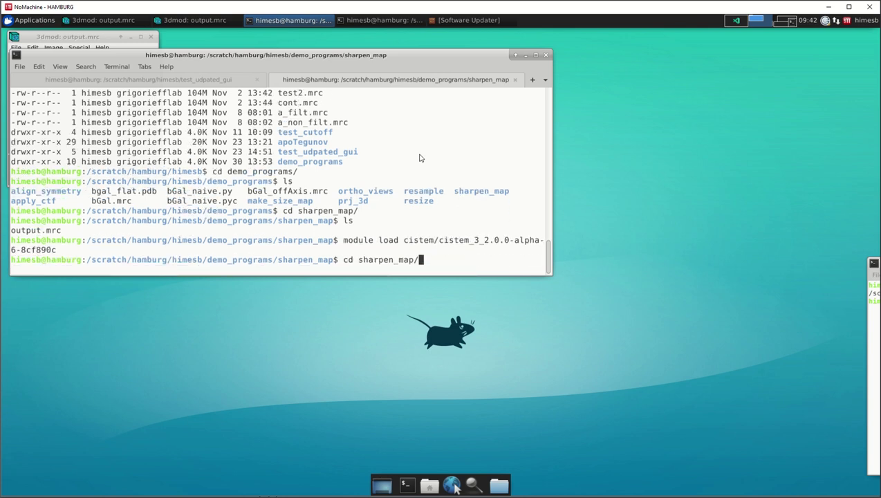
key("ctrl+c")
type("shar")
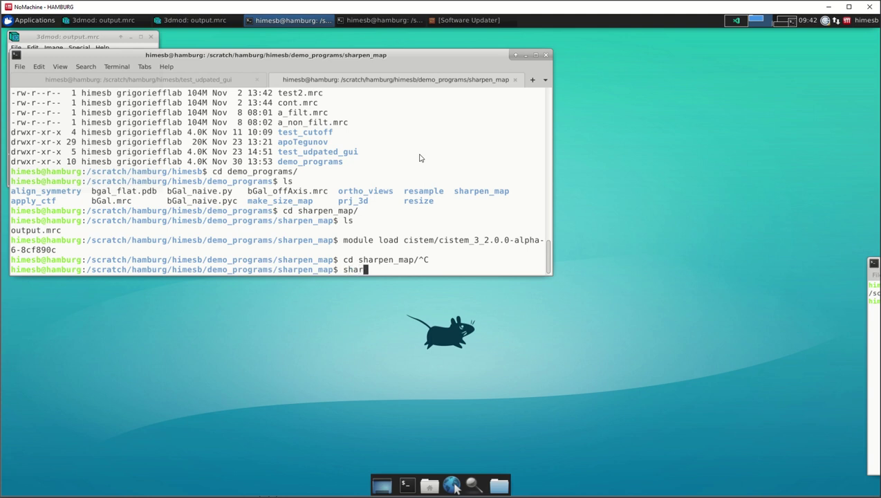
key("Tab")
key("Return")
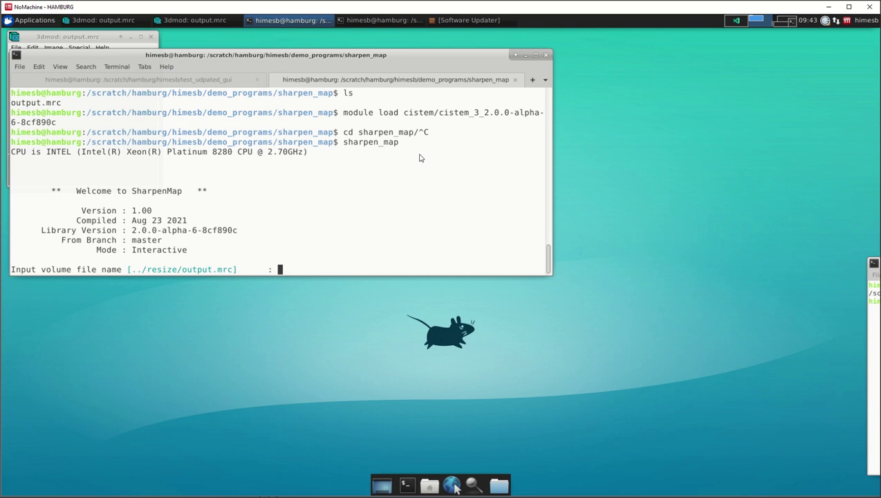
Step: Accept the default input volume, output name, mask, statistics file and pixel size
key("Return")
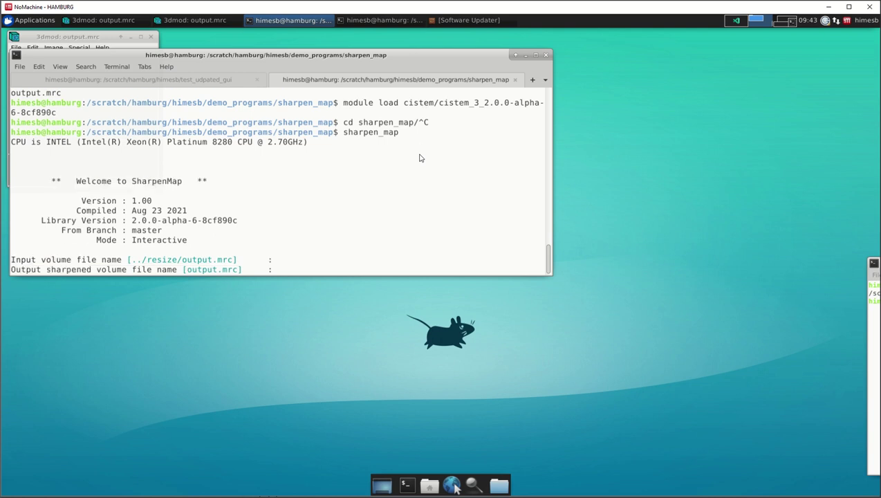
key("Return")
key("Return")
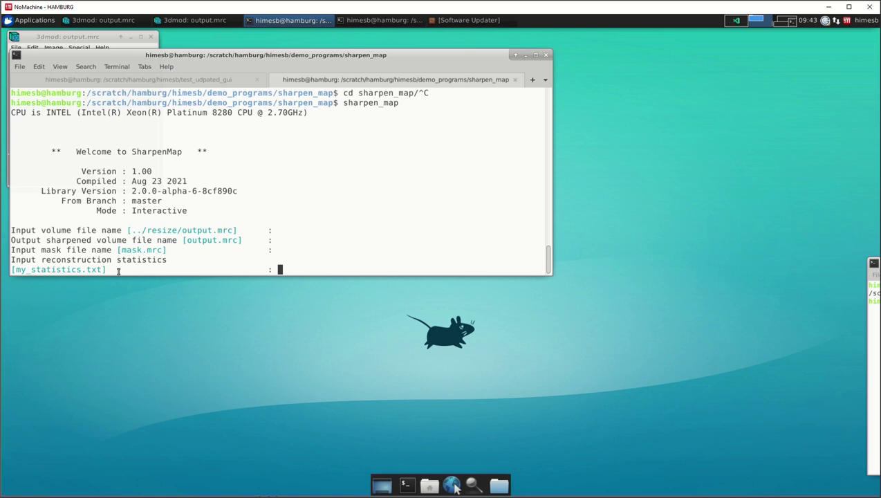
key("Return")
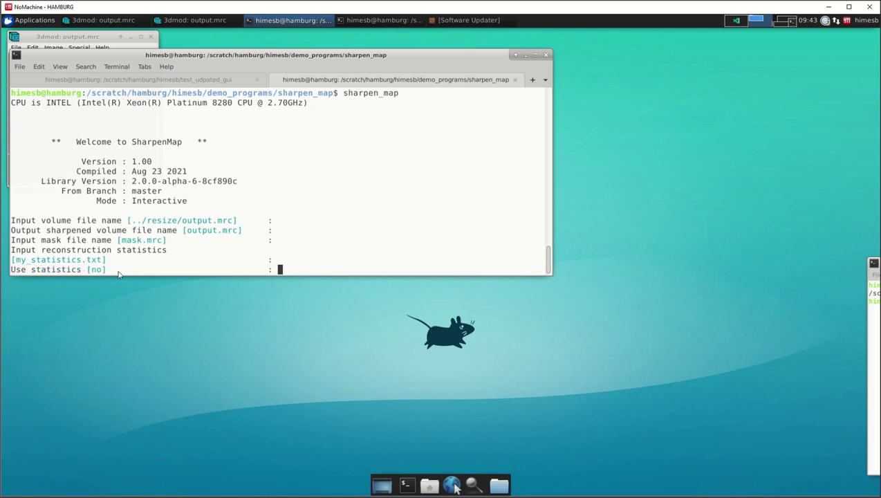
key("Return")
key("Return")
key("Return")
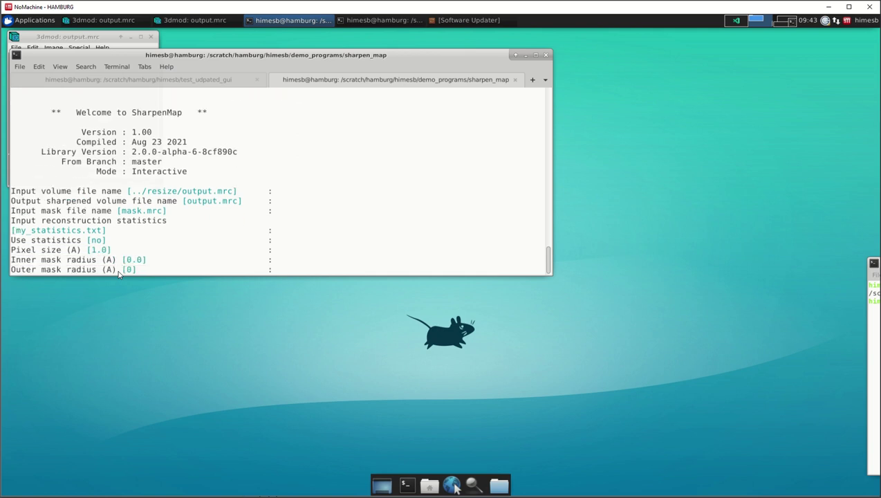
key("Return")
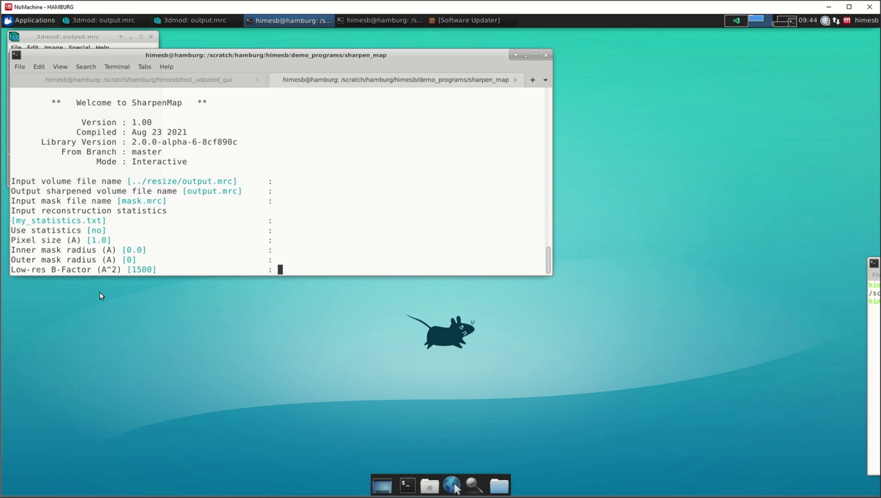
Step: Keep default B-factors 1500 and 0, flattening limit 3, filter edge 20.0 and SSNR scale
key("Return")
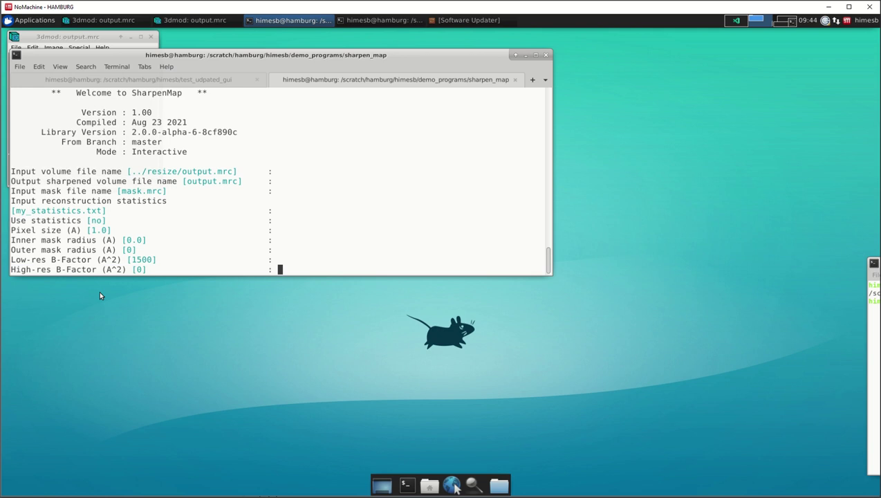
key("Return")
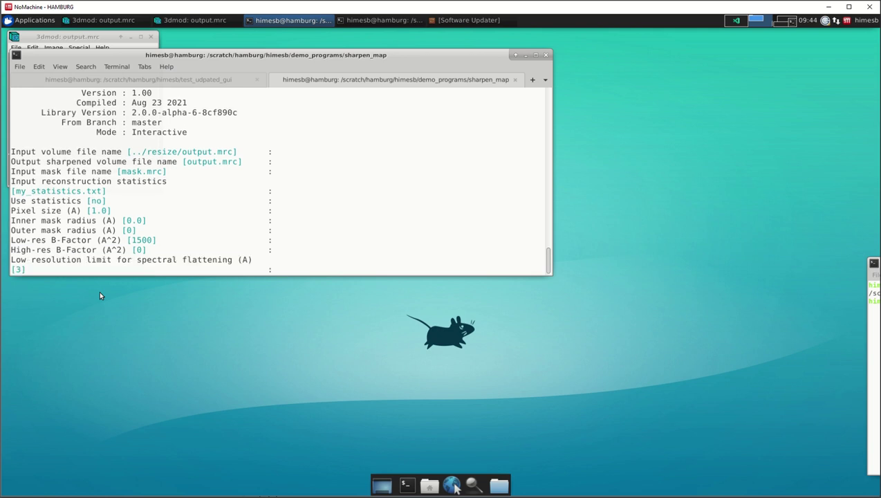
key("Return")
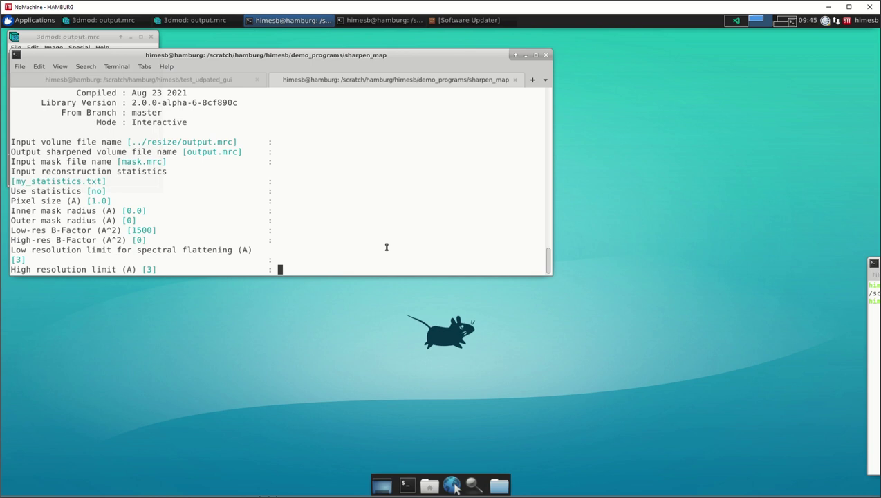
key("Return")
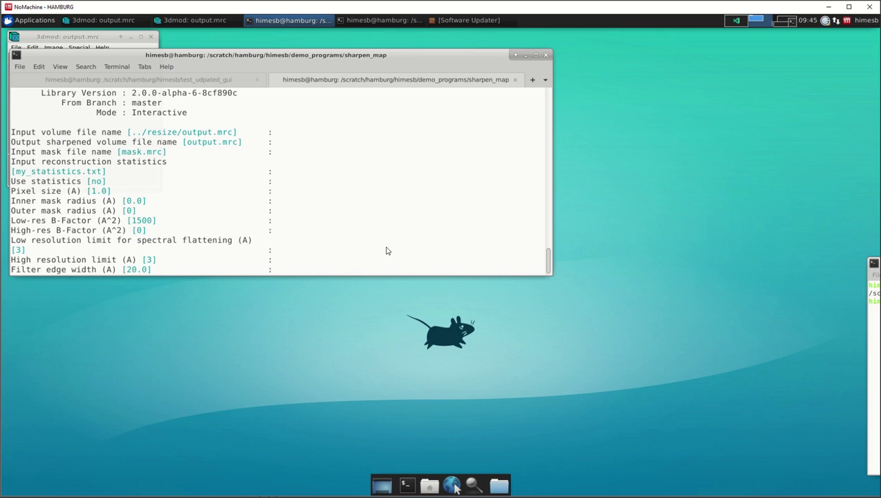
key("Return")
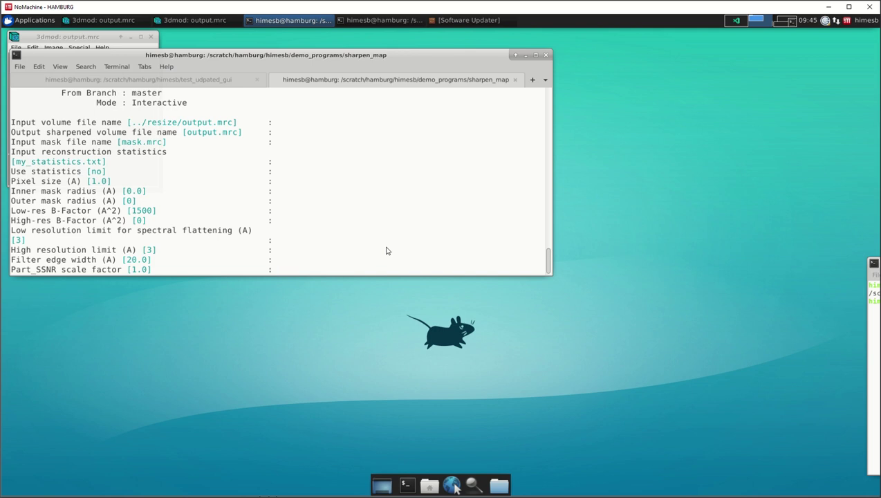
key("Return")
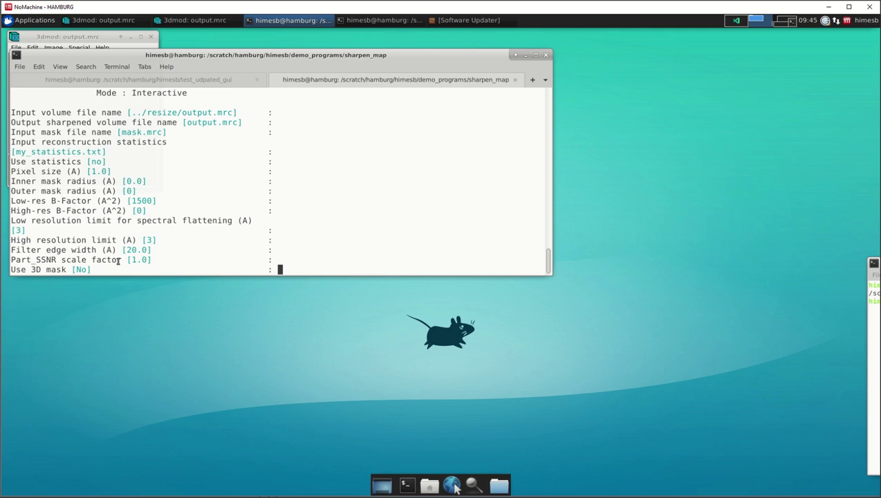
key("alt+Tab")
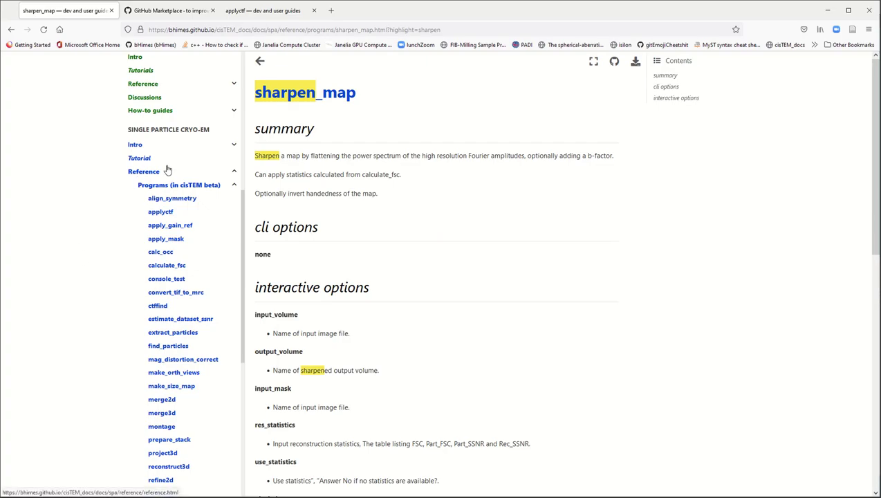
Step: Collapse the Reference sidebar section and return to the cisTEM docs Welcome intro page
left_click(233, 172)
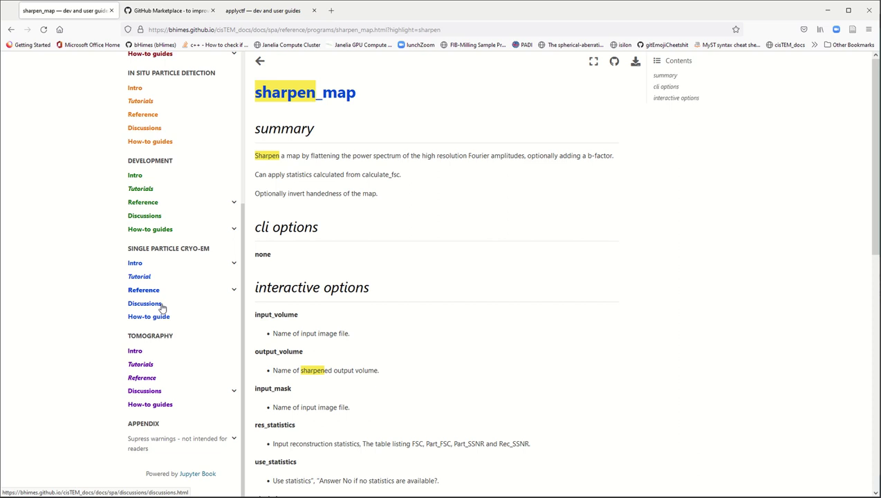
key("alt+Tab")
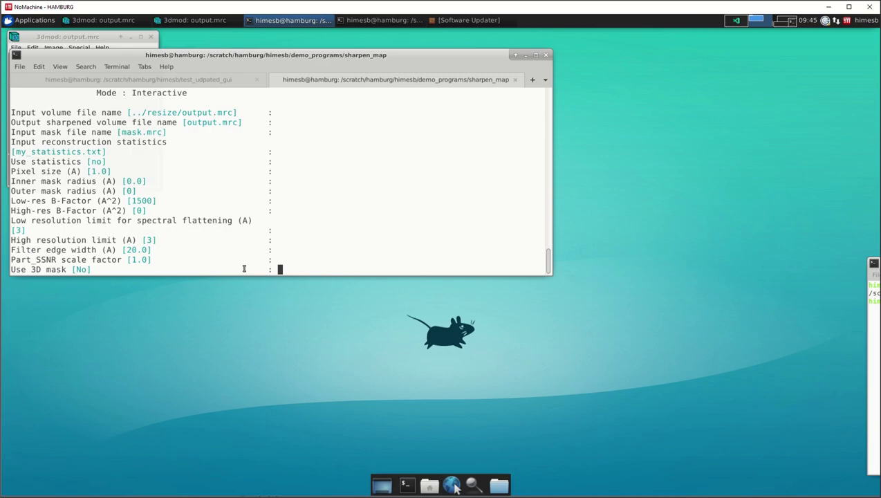
key("alt+Tab")
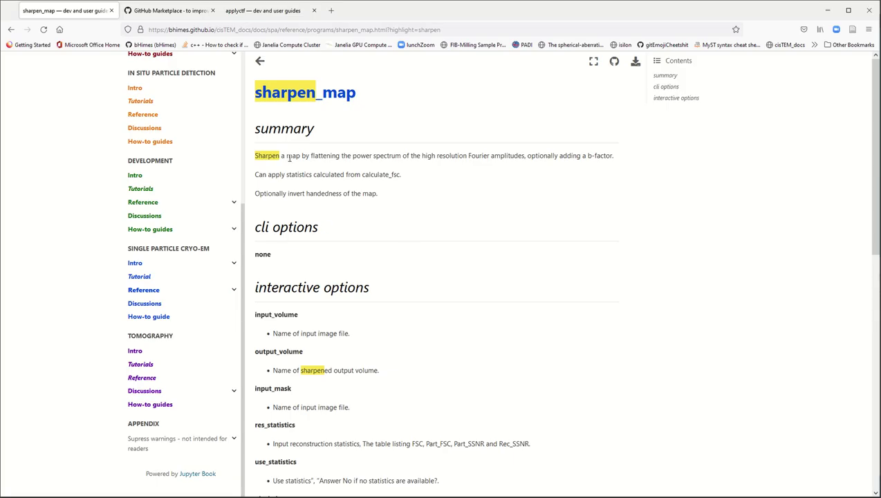
scroll(200, 156, "up", 5)
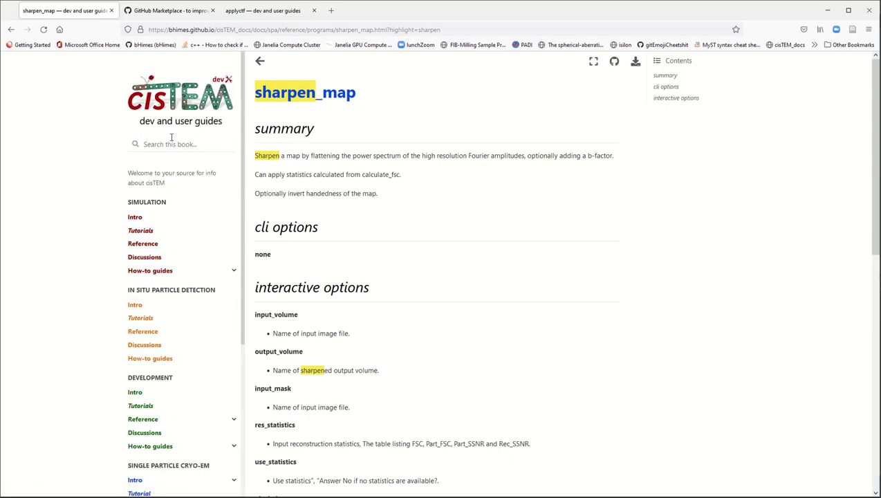
left_click(185, 123)
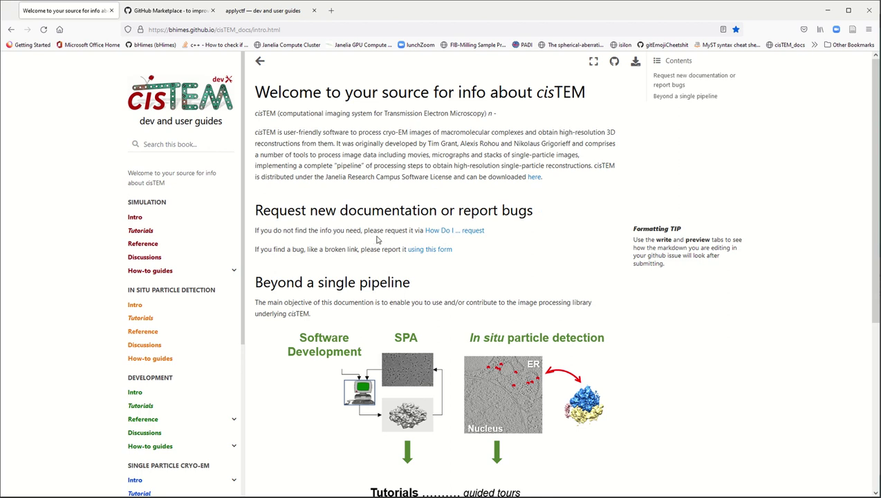
Step: Start a new 'How do I do ...' issue and mark Single-particle cryoEM with an x
left_click(450, 233)
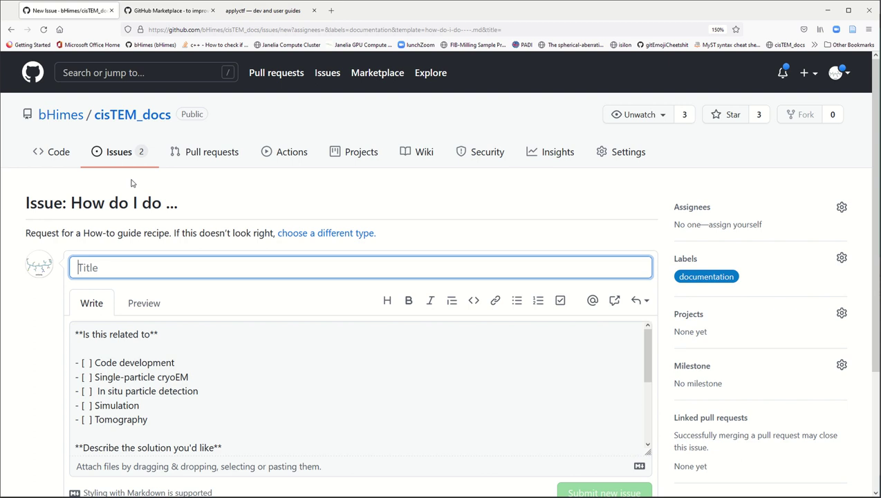
scroll(107, 260, "down", 2)
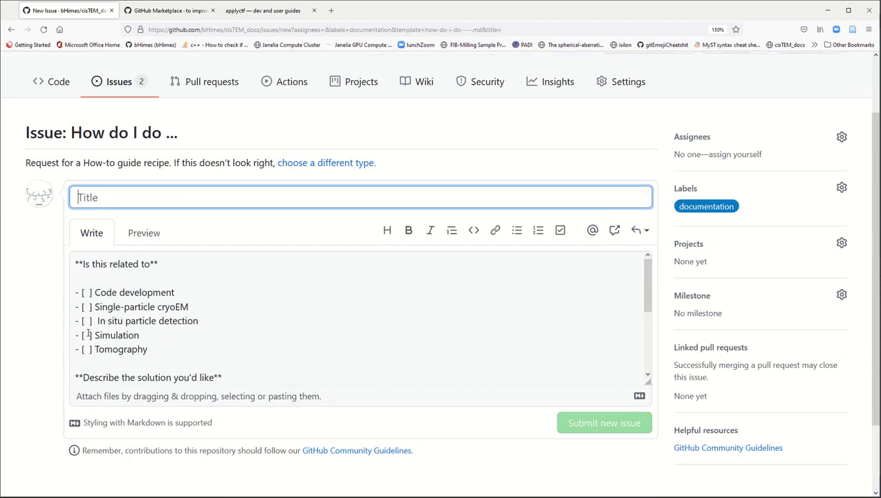
left_click(89, 309)
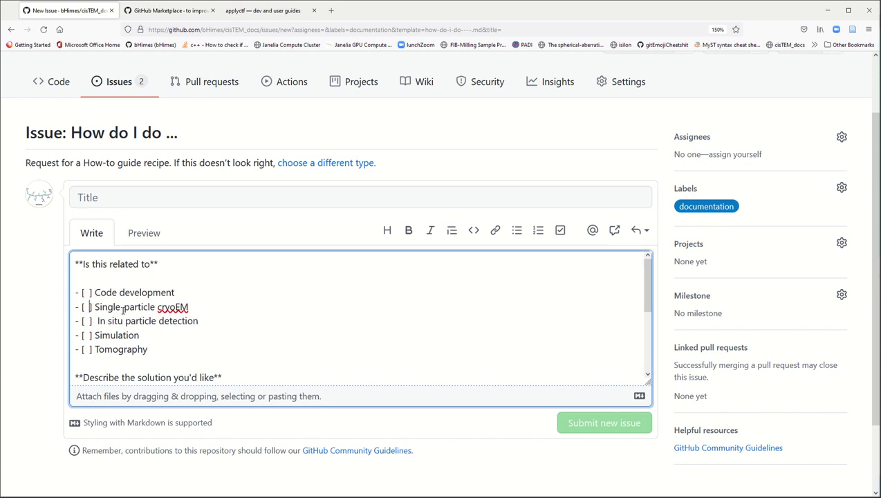
type("x")
scroll(125, 310, "down", 2)
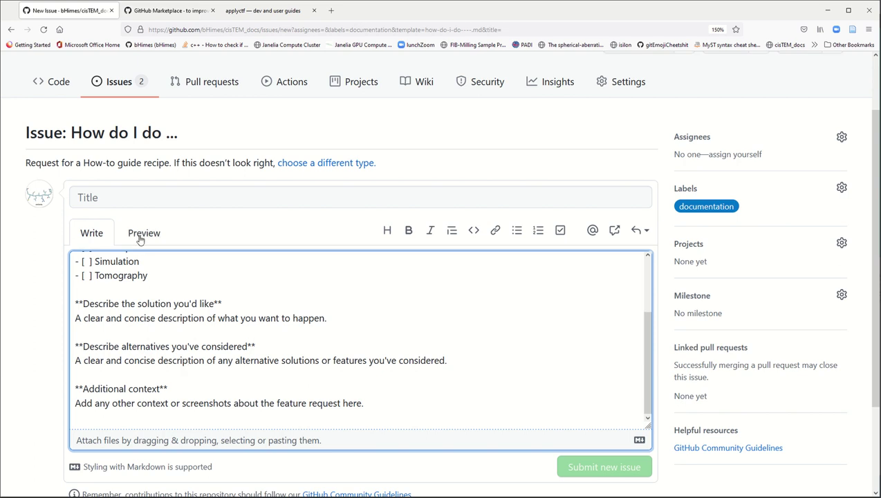
Step: Preview the rendered issue body, then return to the markdown editor
left_click(140, 239)
scroll(148, 261, "down", 2)
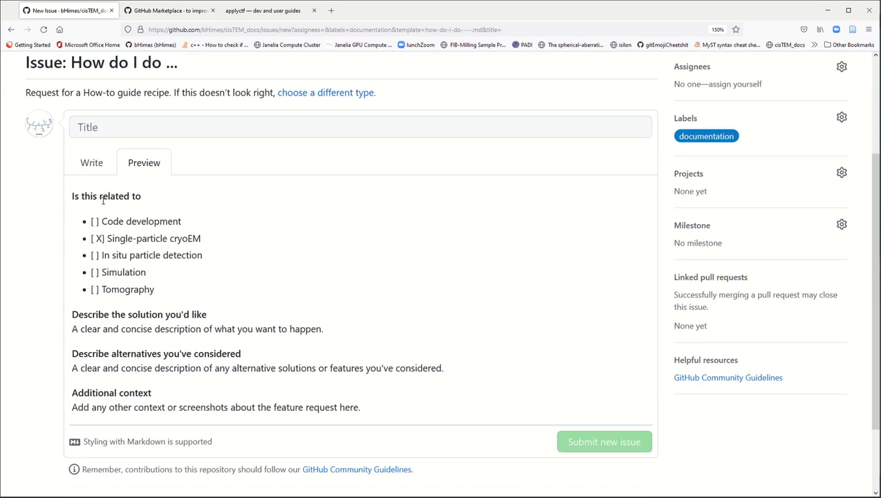
left_click(90, 168)
scroll(108, 222, "up", 2)
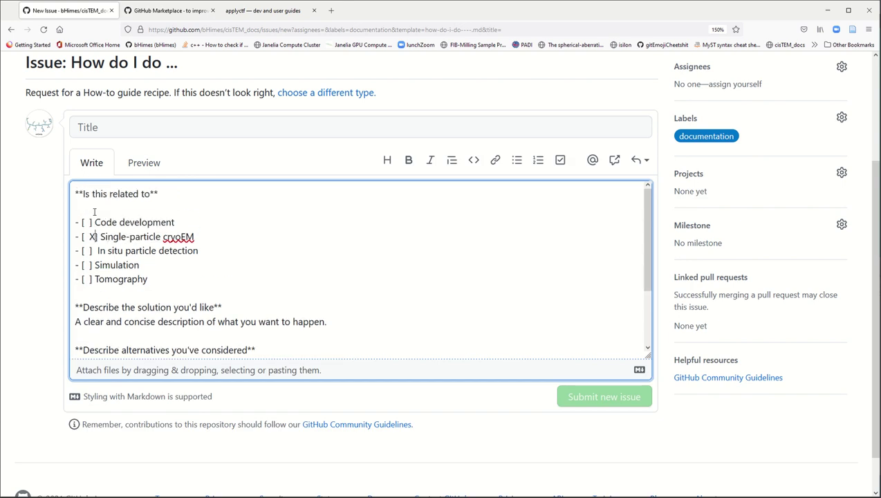
Step: Delete the extra asterisks from the first heading and re-check the rendered preview
left_click(160, 193)
key("BackSpace")
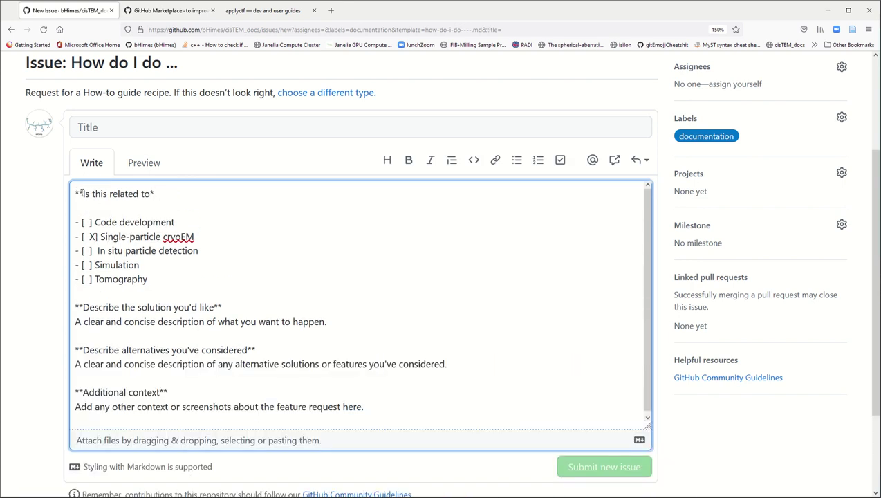
left_click(82, 194)
key("BackSpace")
left_click(143, 163)
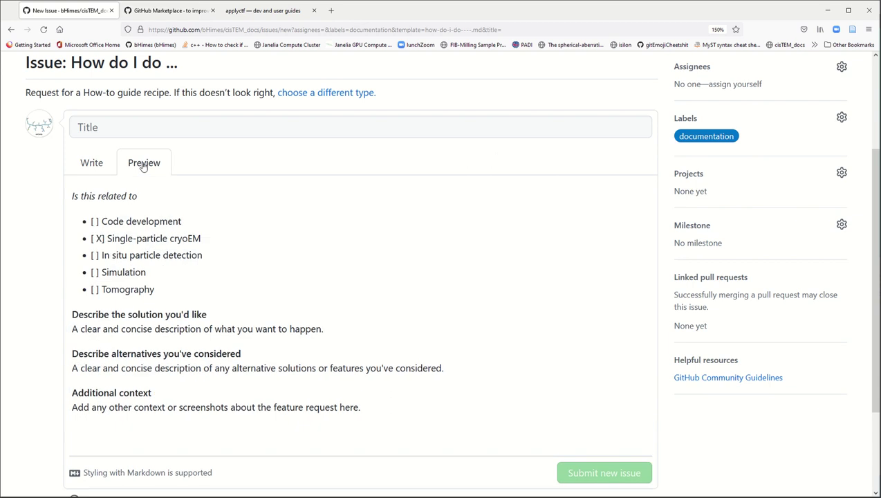
left_click(91, 163)
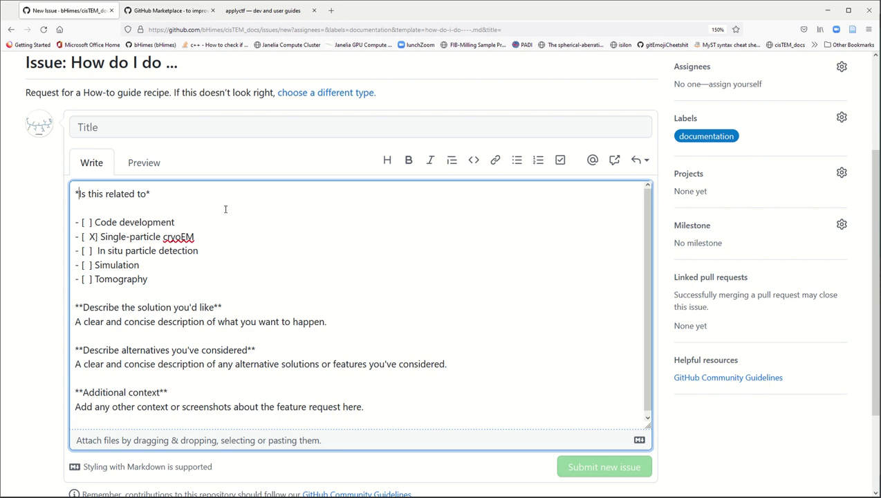
left_click(147, 170)
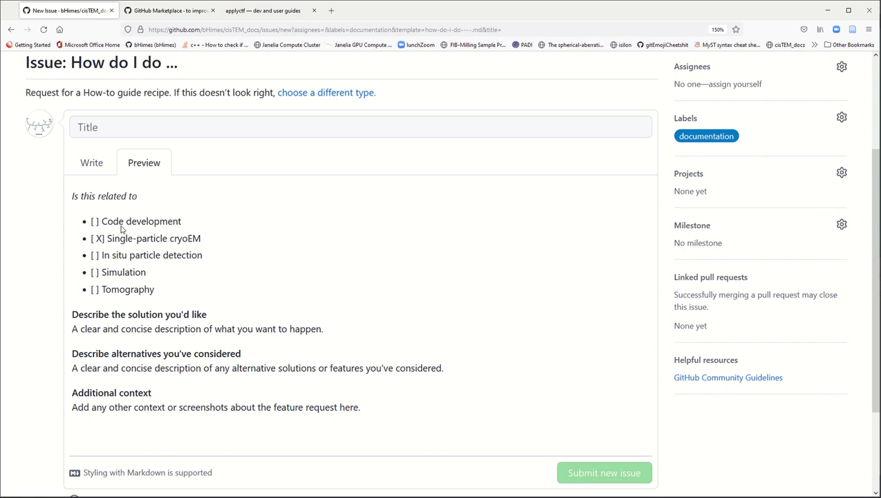
Step: Return to the docs intro, then answer No to Use 3D mask and Invert handedness
left_click(11, 30)
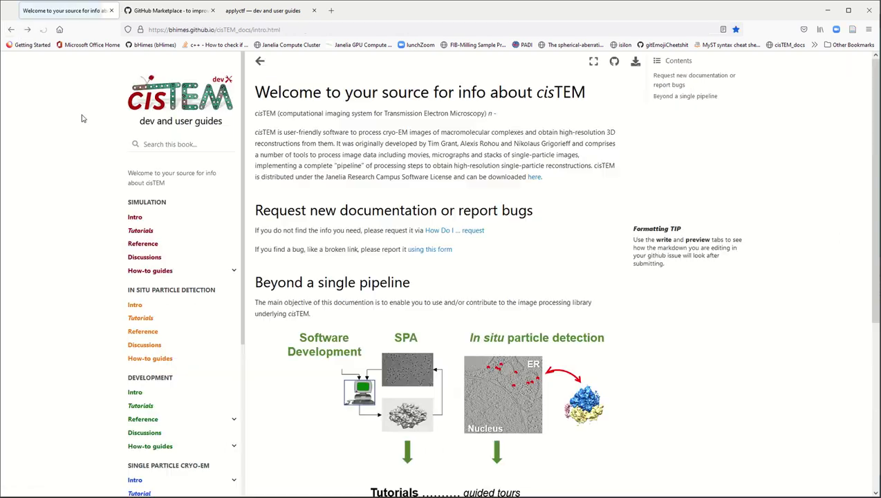
key("alt+Tab")
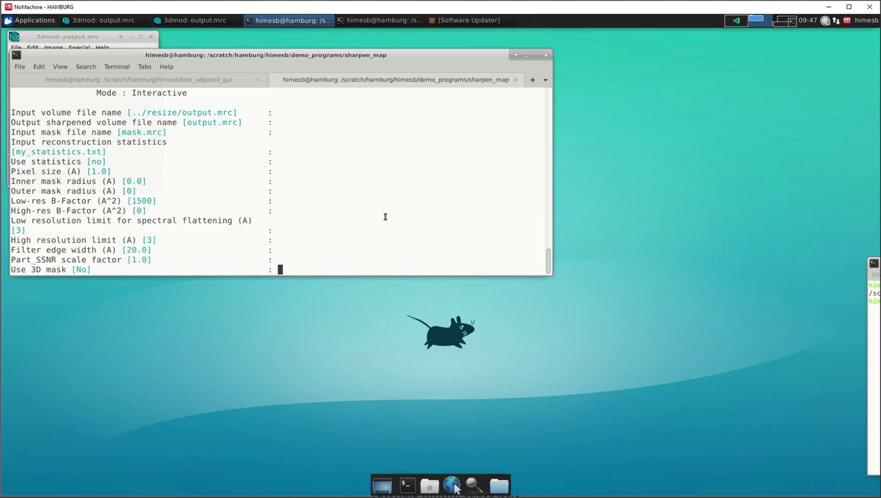
key("Return")
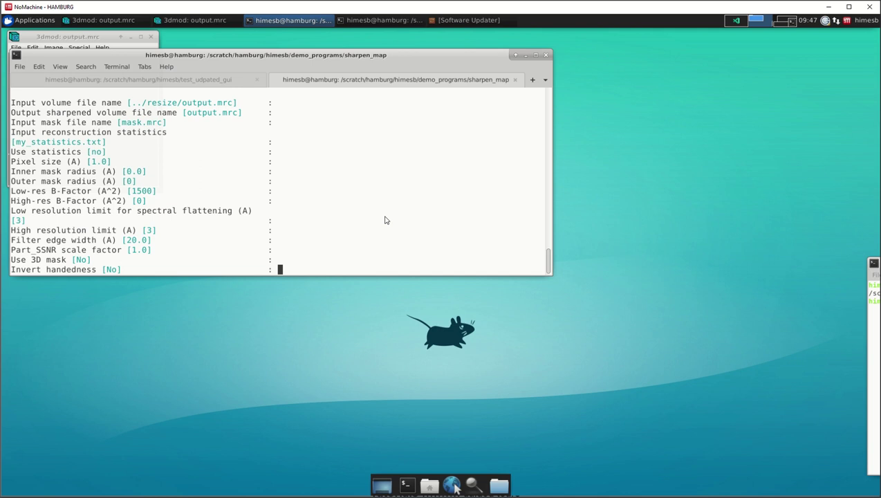
key("Return")
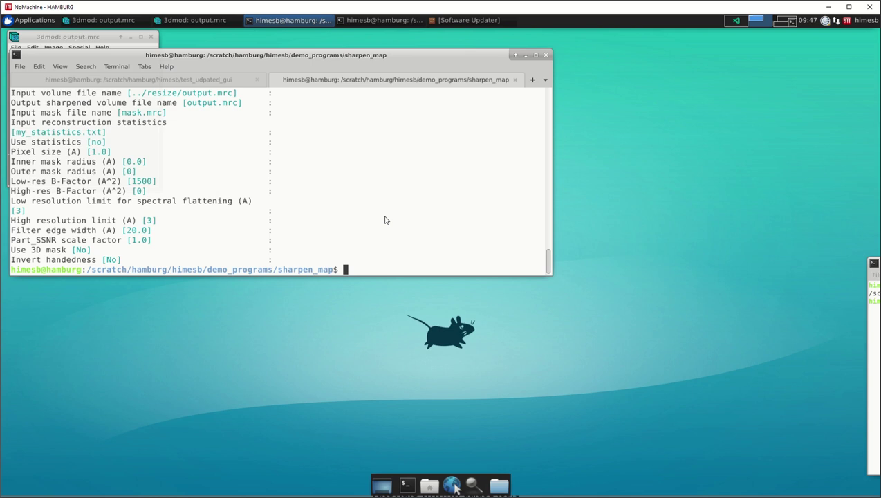
Step: List the sharpen_map folder and attempt to open output.mrc with imod
type("lt")
key("Return")
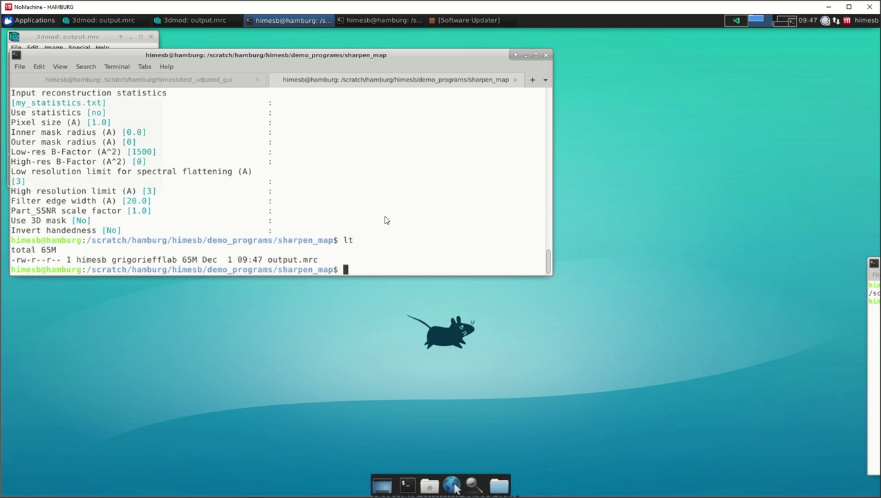
type("imod output.mrc")
key("Return")
Step: Try loading the imod/4.11.11 module, which fails
type("modue")
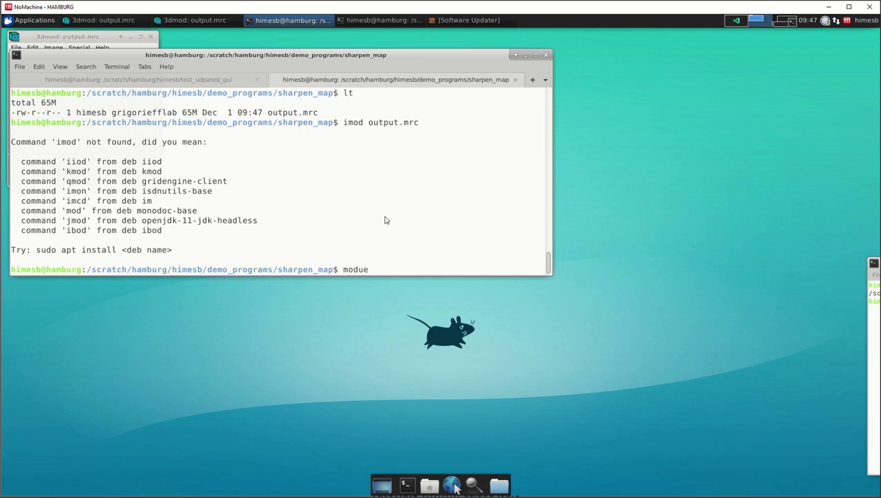
key("BackSpace")
type("le load imo")
type("d/im")
key("BackSpace")
Step: Load imod/4.11.10 instead and open the sharpened output.mrc in 3dmod
key("BackSpace")
type("4.11")
key("Tab")
key("Tab")
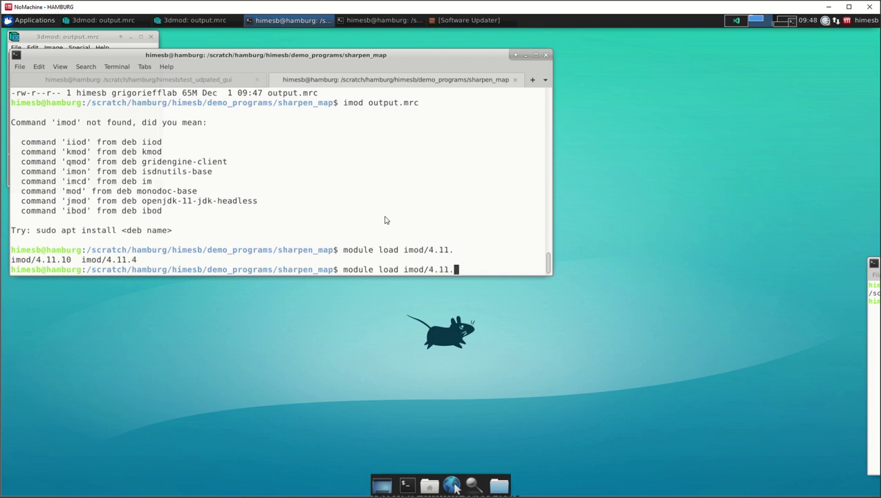
type("11")
key("Return")
key("Up")
key("BackSpace")
key("BackSpace")
key("Tab")
key("Tab")
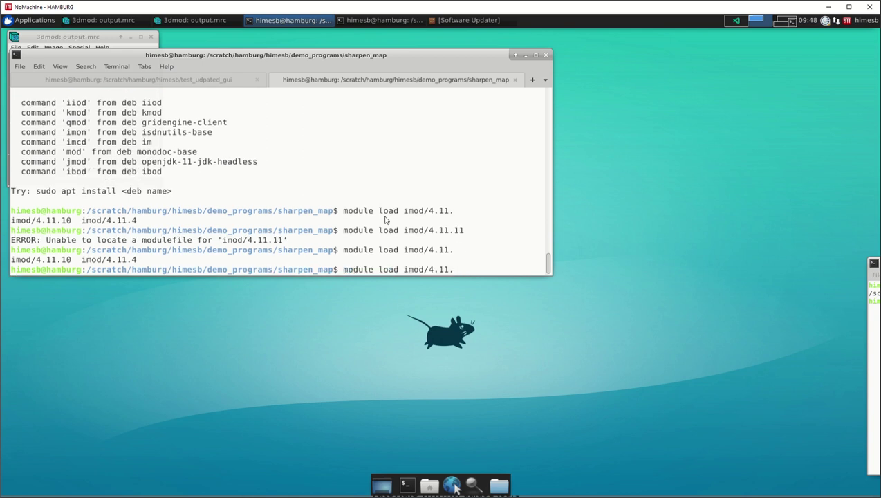
type("10")
key("Return")
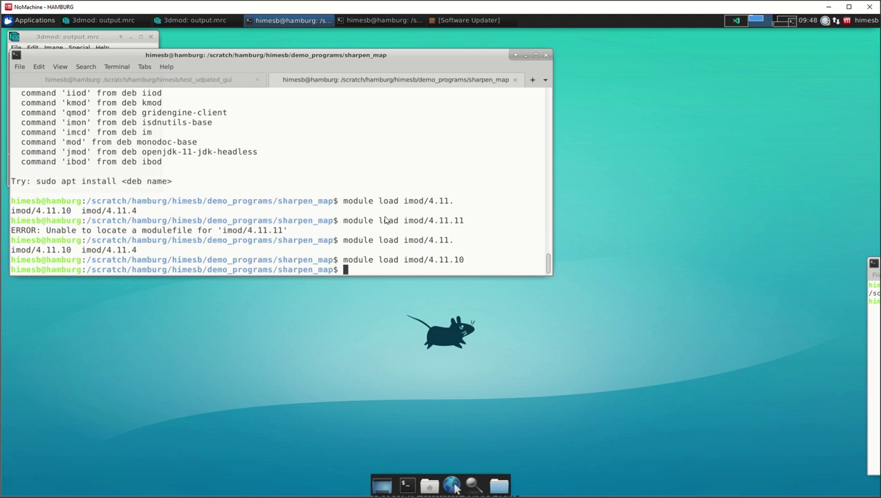
type("imod output.mrc")
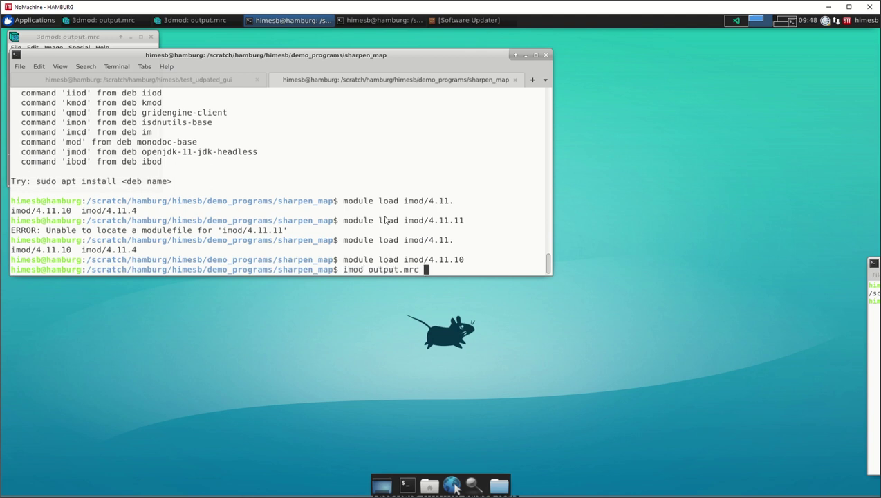
key("Return")
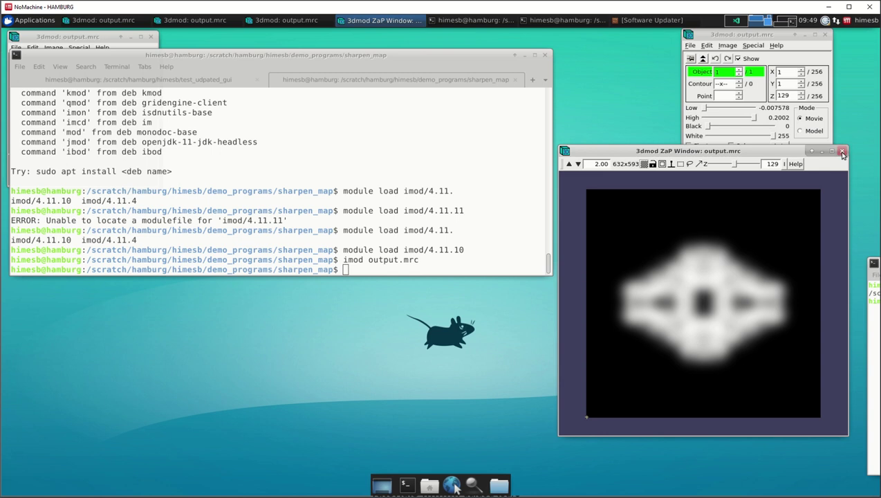
Step: Close the ZaP slice window and 3dmod main window after inspecting output.mrc
left_click(842, 154)
left_click(824, 35)
Step: Move up to demo_programs and into the make_size_map folder, listing contents
type("cd ..")
key("Return")
type("ls")
key("Return")
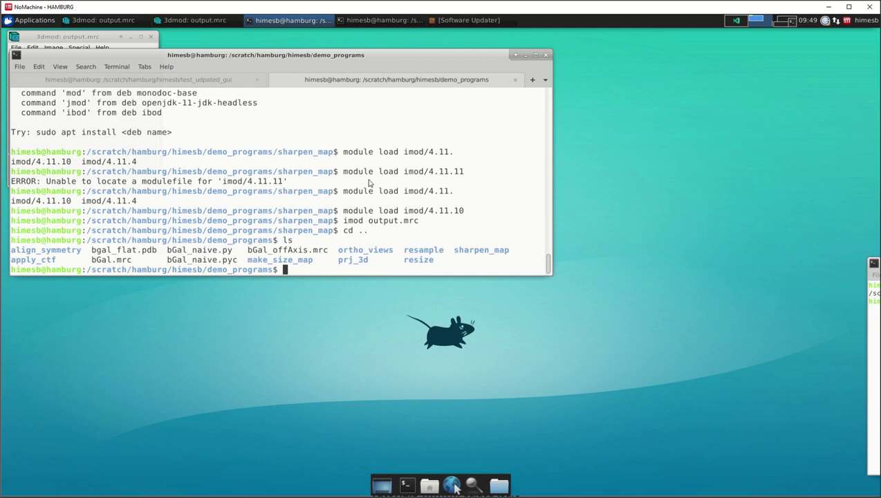
type("cd ma")
key("Tab")
key("Return")
type("ls")
key("Return")
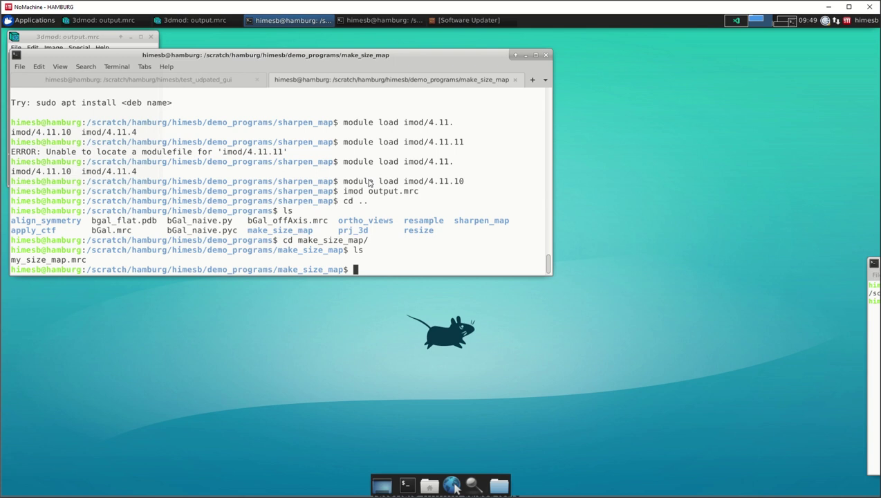
Step: Run make_size_map with defaults to create my_size_map.mrc at threshold 1
type("make_size_map")
key("Return")
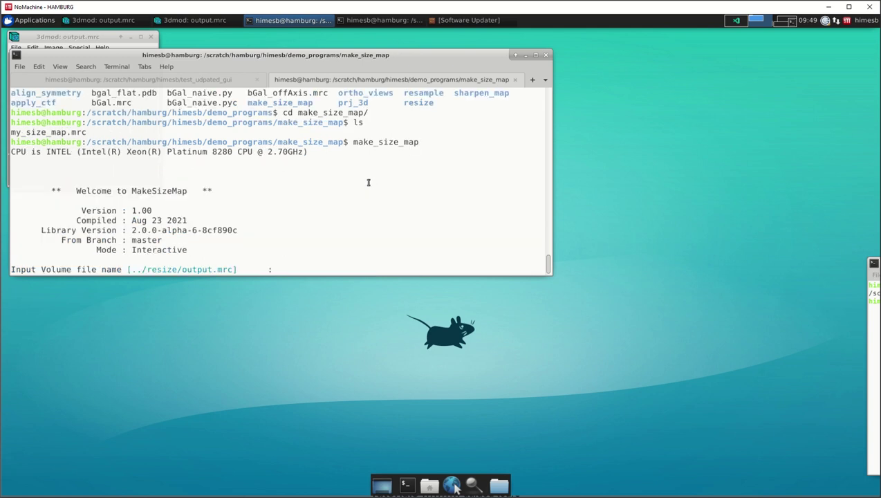
key("Return")
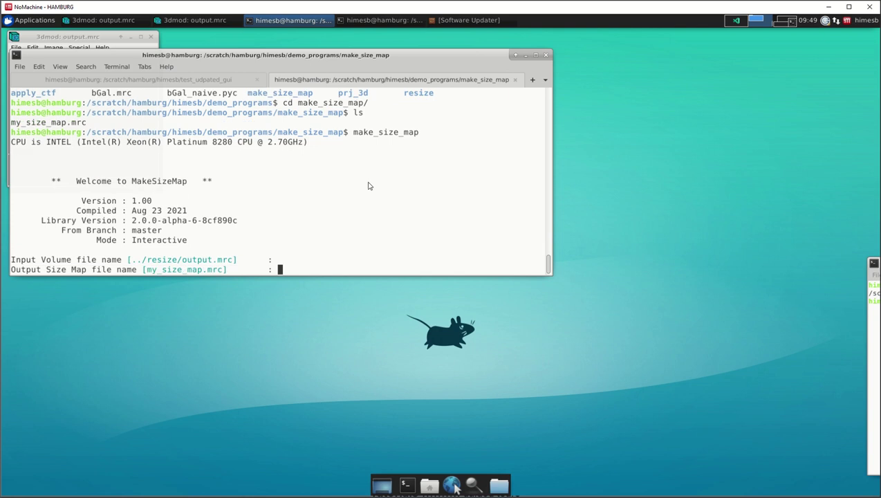
key("Return")
key("Return")
key("Return")
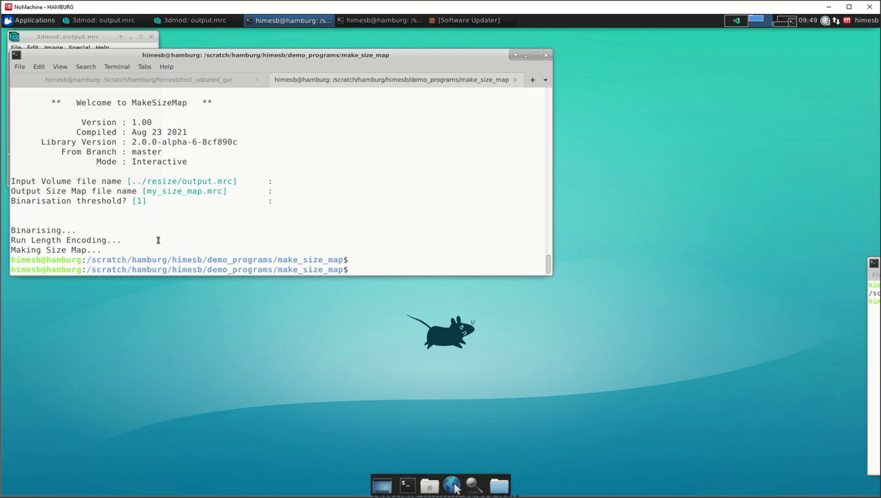
type("imod my_size_map.mrc")
Step: Open my_size_map.mrc in 3dmod, inspect it, and close its slice window
key("Return")
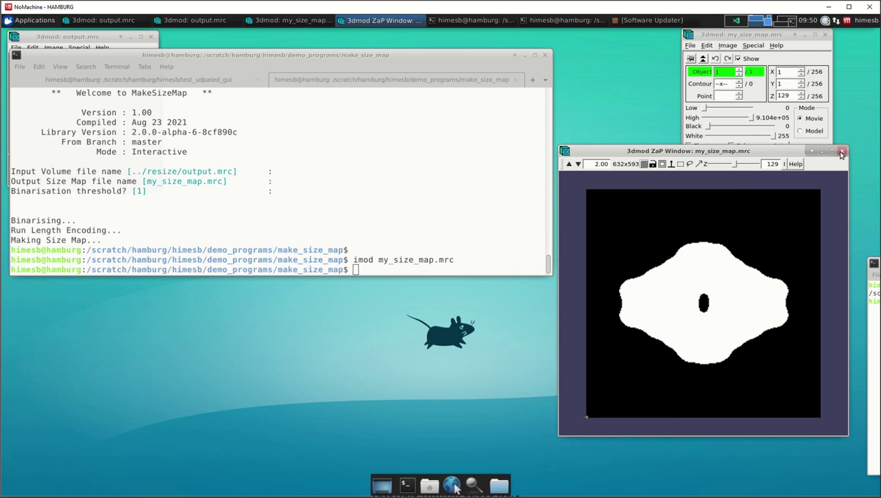
left_click(842, 151)
Step: Go back up to demo_programs and list its folders
left_click(401, 219)
type("cd ..")
key("Return")
type("ls")
key("Return")
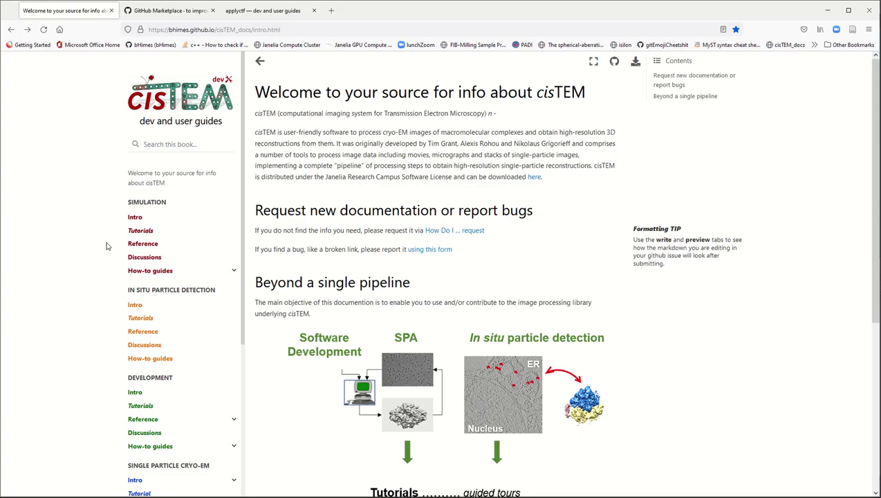
Step: Expand Single Particle Cryo-EM Reference and its beta programs list, then open merge3d
scroll(107, 246, "down", 3)
scroll(166, 260, "down", 3)
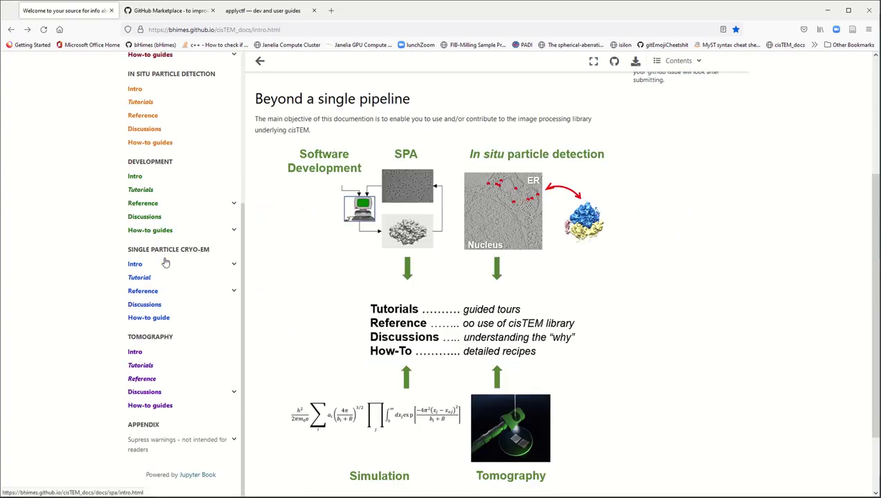
left_click(233, 291)
left_click(233, 304)
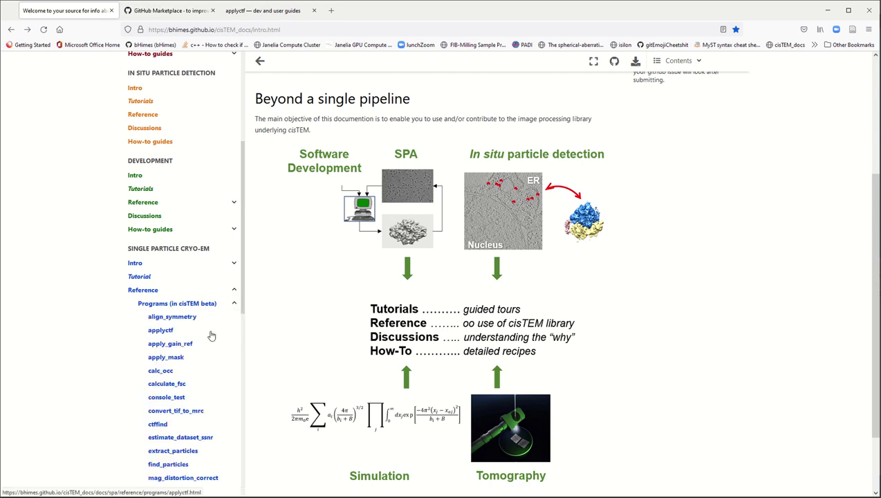
scroll(212, 335, "down", 3)
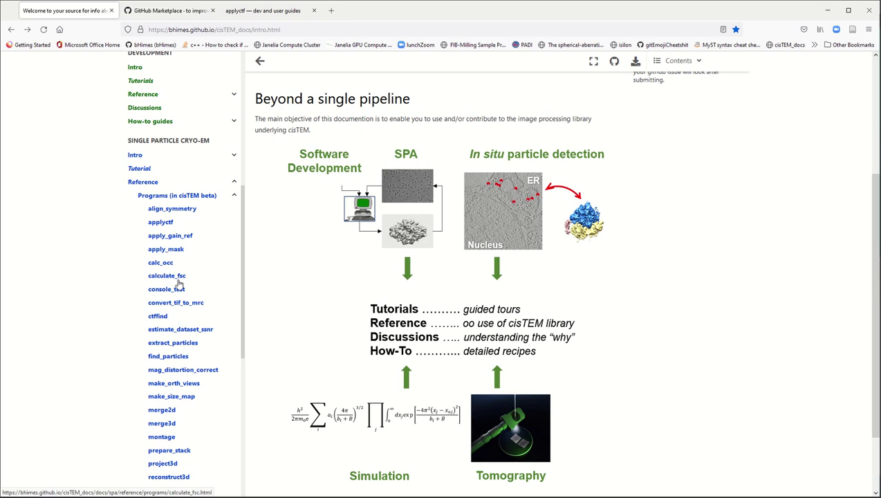
scroll(191, 279, "down", 2)
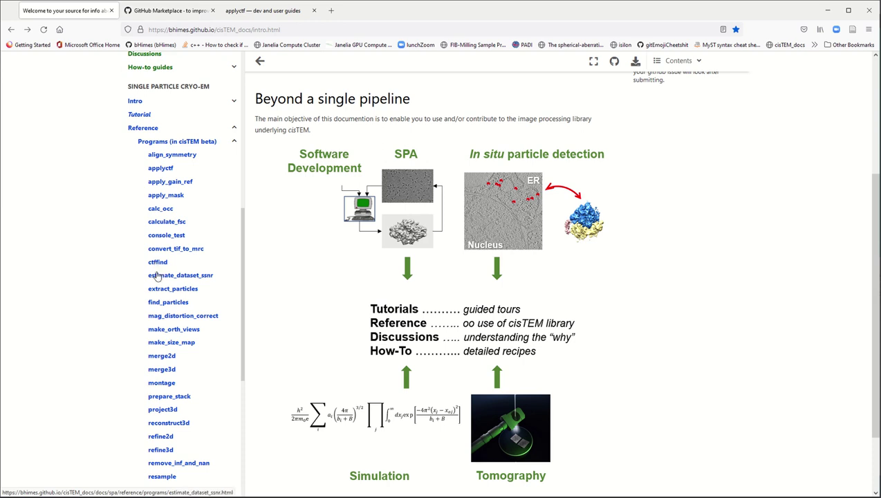
scroll(157, 274, "down", 2)
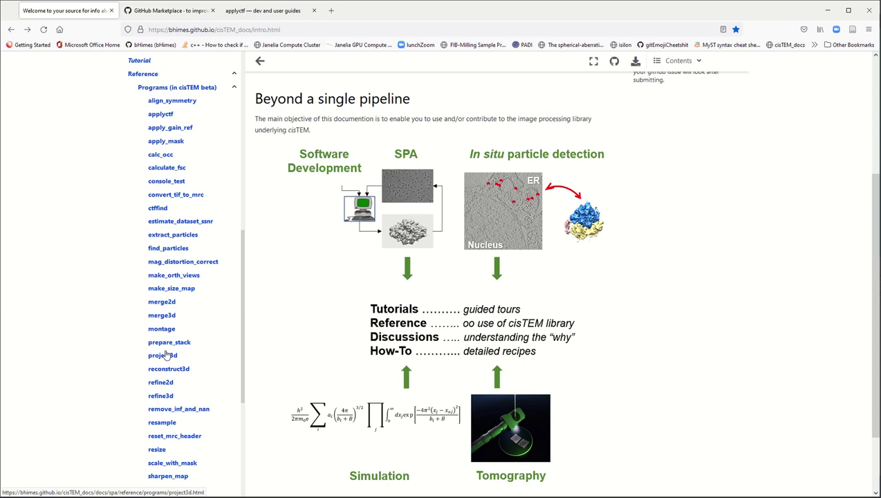
left_click(164, 317)
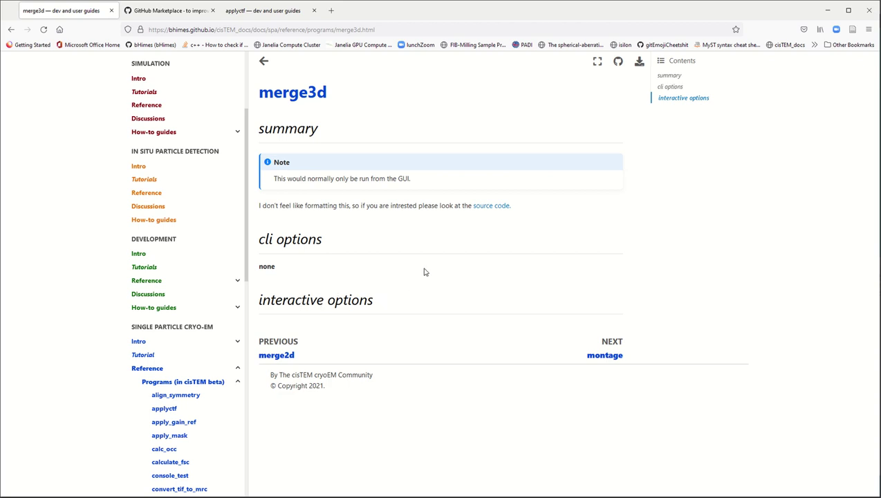
Step: After merge3d's source-code link gives a 404, copy the merge3d page address and open the welcome page
left_click(478, 208)
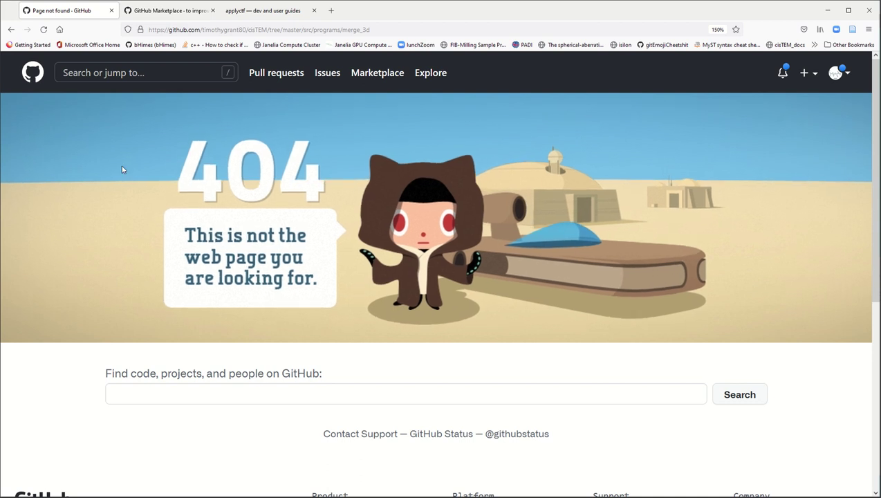
left_click(12, 31)
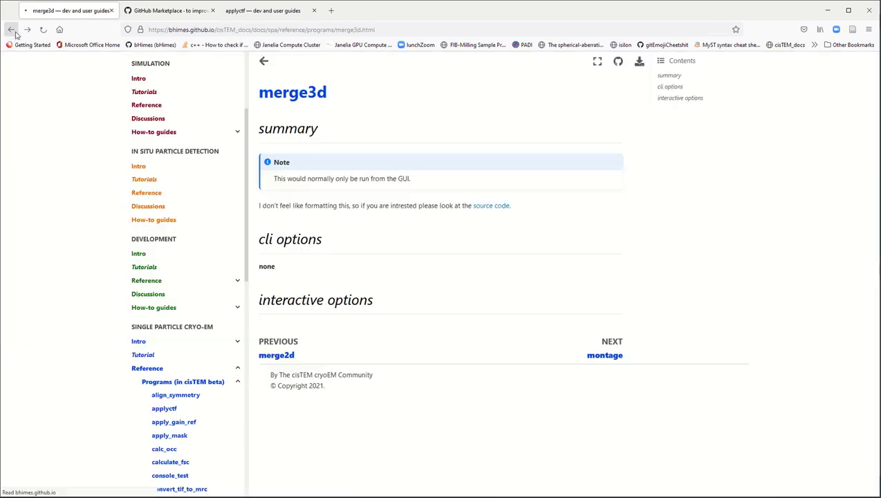
left_click(395, 30)
key("ctrl+c")
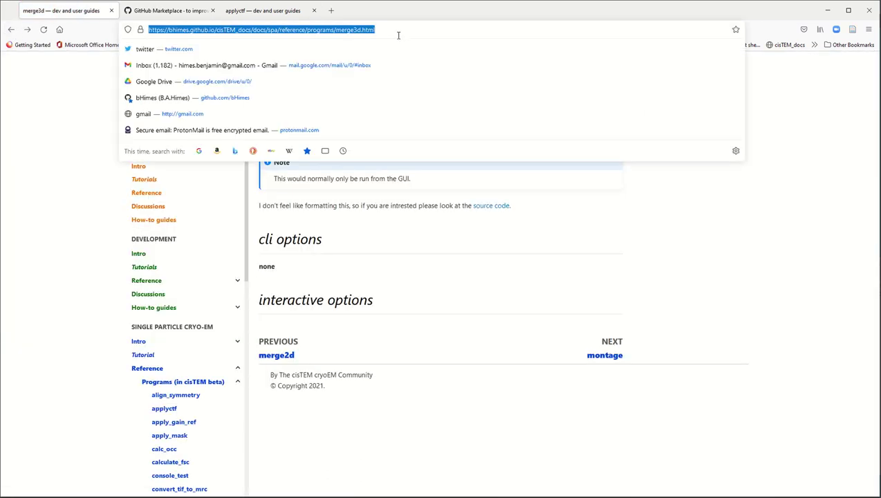
scroll(224, 177, "up", 4)
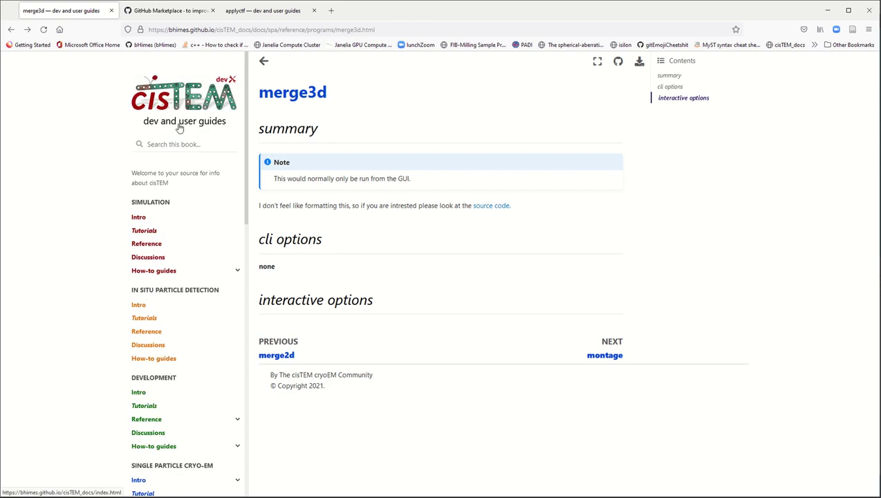
left_click(158, 183)
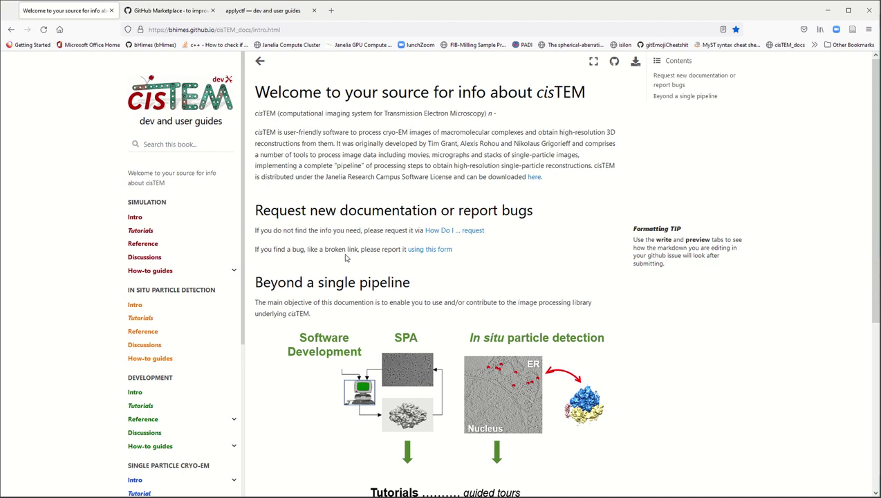
Step: Start a docs bug report titled 'broken merge3d link'
left_click(424, 251)
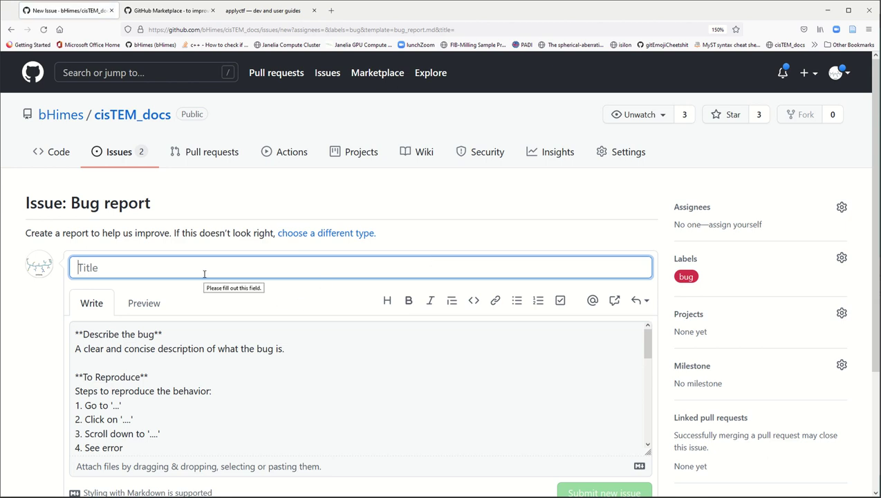
type("broken mer")
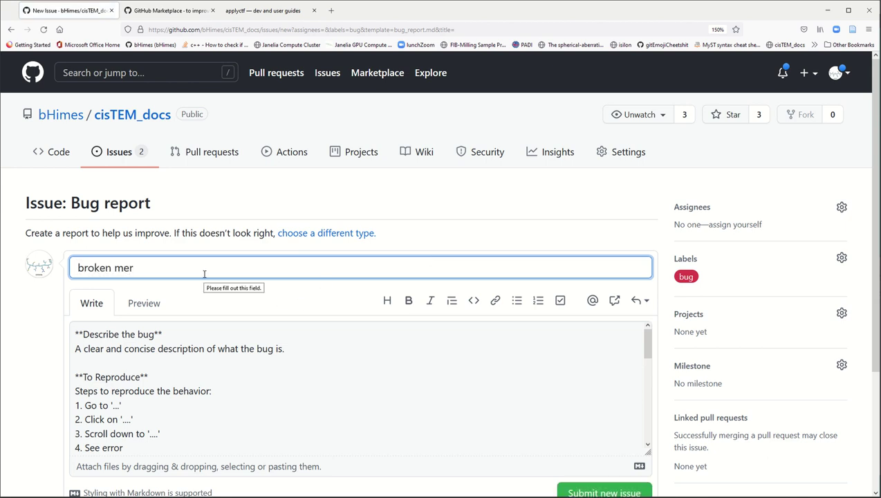
type("ge4")
key("BackSpace")
type("3d link")
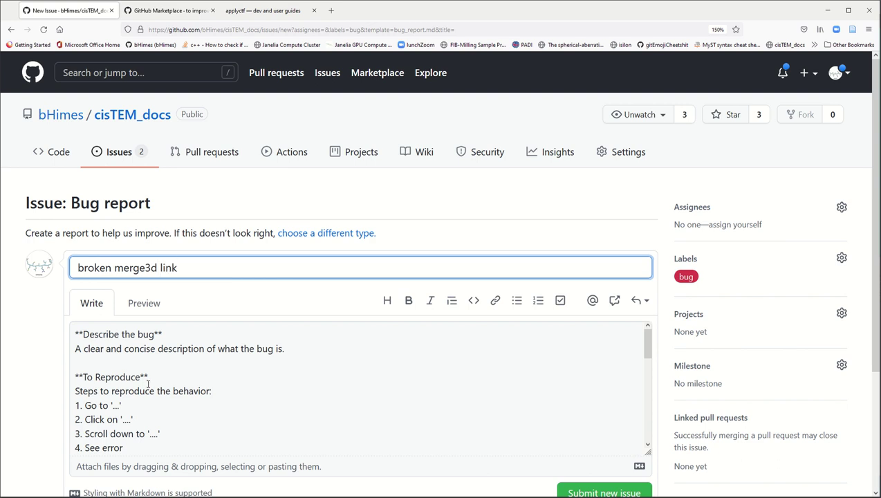
scroll(213, 367, "down", 2)
scroll(214, 360, "up", 2)
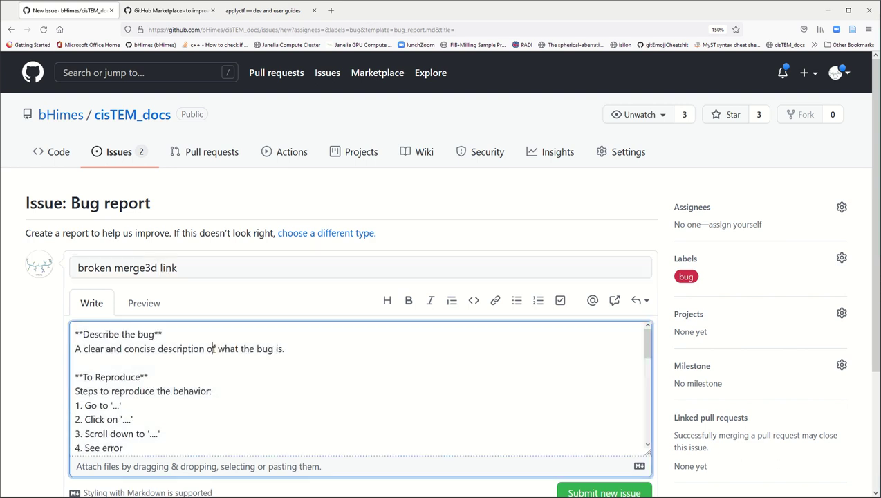
Step: Replace the placeholder bug description with 'link gives 404 error' and preview it
triple_click(212, 349)
type("link gives ")
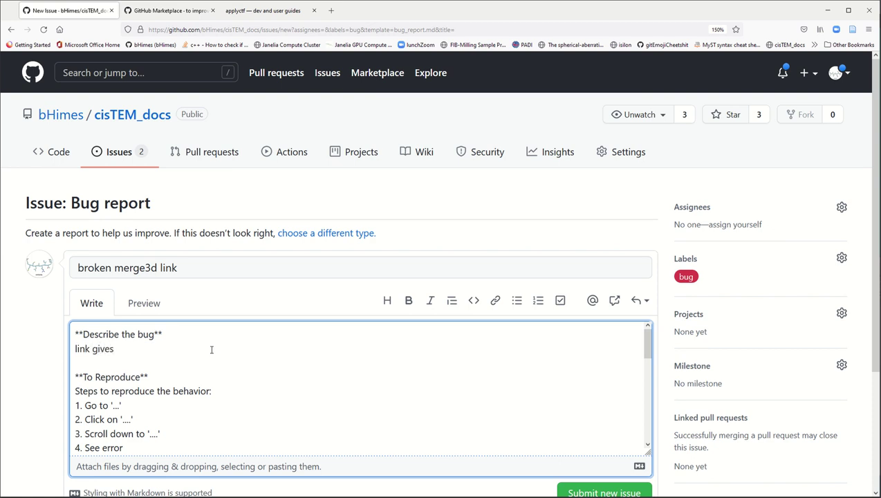
type("404 error")
scroll(213, 392, "down", 2)
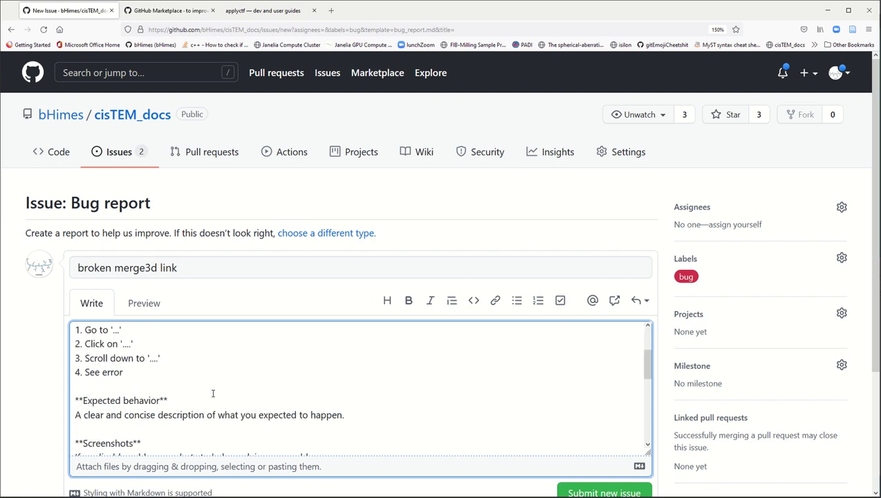
scroll(214, 393, "up", 2)
left_click(147, 304)
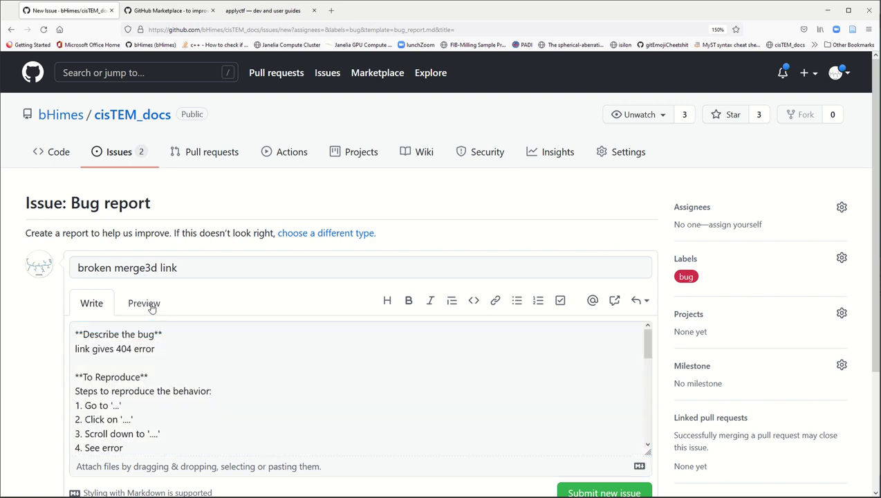
left_click(96, 308)
scroll(122, 374, "down", 2)
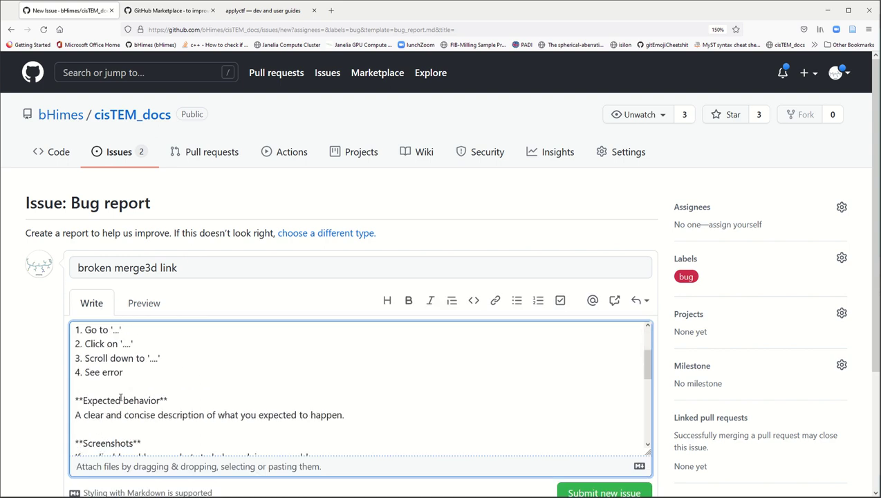
scroll(109, 410, "up", 2)
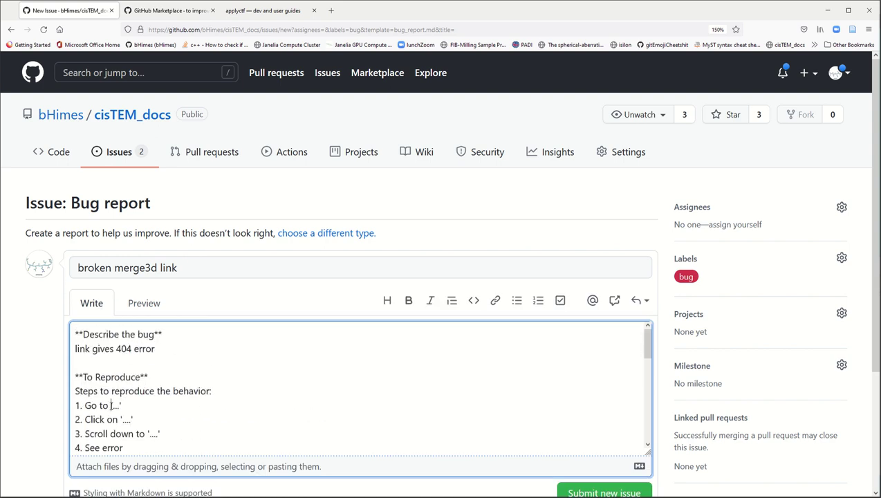
Step: Make reproduce step 1 read 'Go to this page', linking the merge3d page address
left_click_drag(110, 406, 124, 406)
key("ctrl+v")
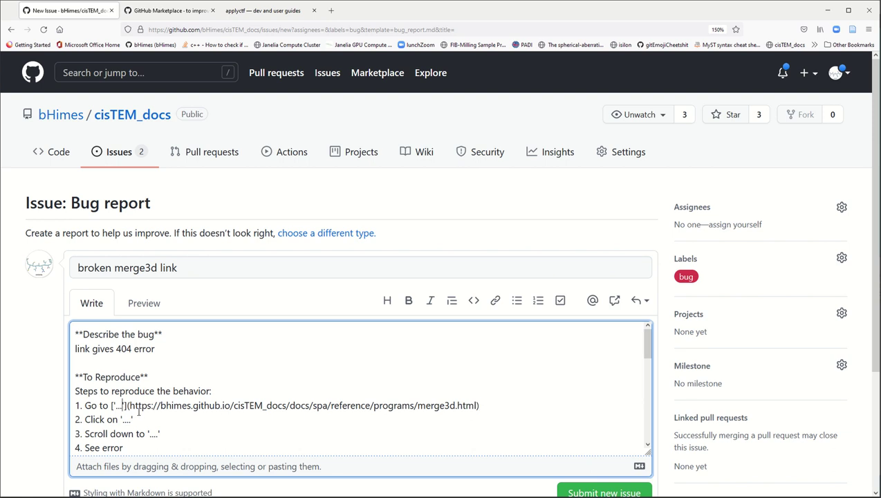
key("BackSpace")
key("BackSpace")
key("BackSpace")
key("BackSpace")
type("this page")
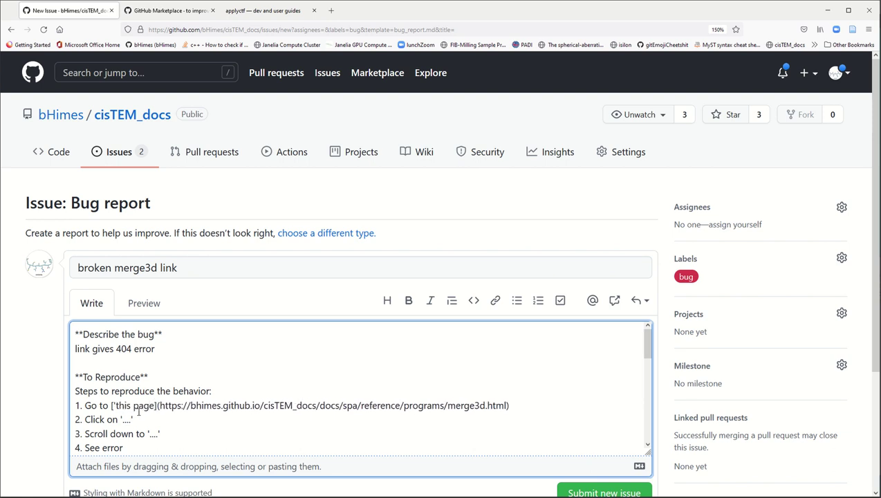
key("BackSpace")
left_click(145, 303)
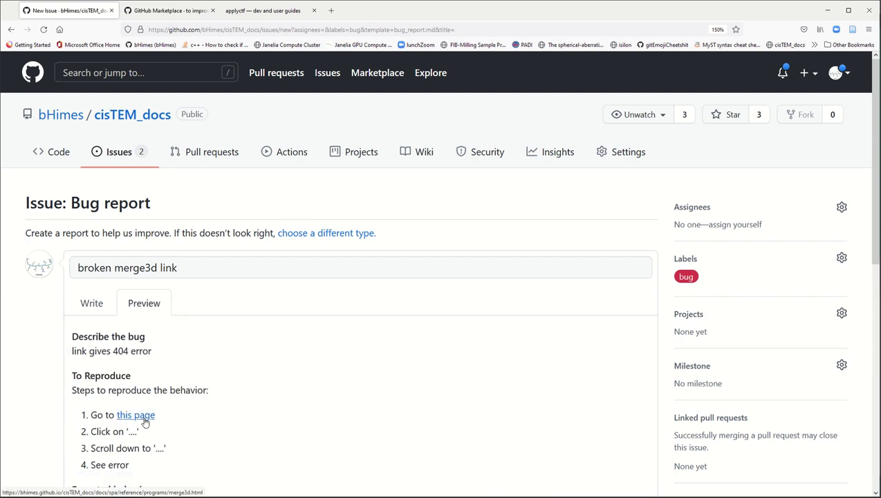
left_click(93, 305)
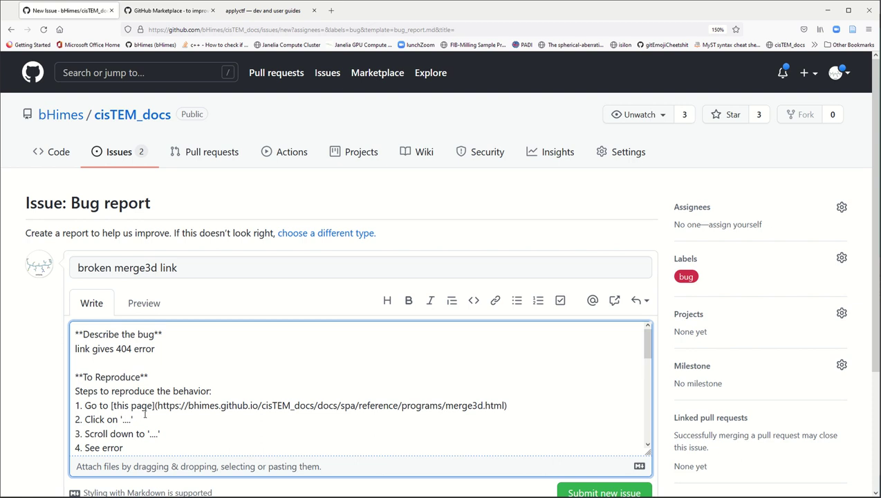
scroll(375, 412, "down", 2)
scroll(353, 398, "up", 2)
Step: Review the rendered report, then delete the unused template steps after step 1
left_click(144, 304)
scroll(186, 380, "down", 2)
scroll(185, 380, "down", 1)
scroll(185, 379, "down", 1)
scroll(185, 377, "down", 2)
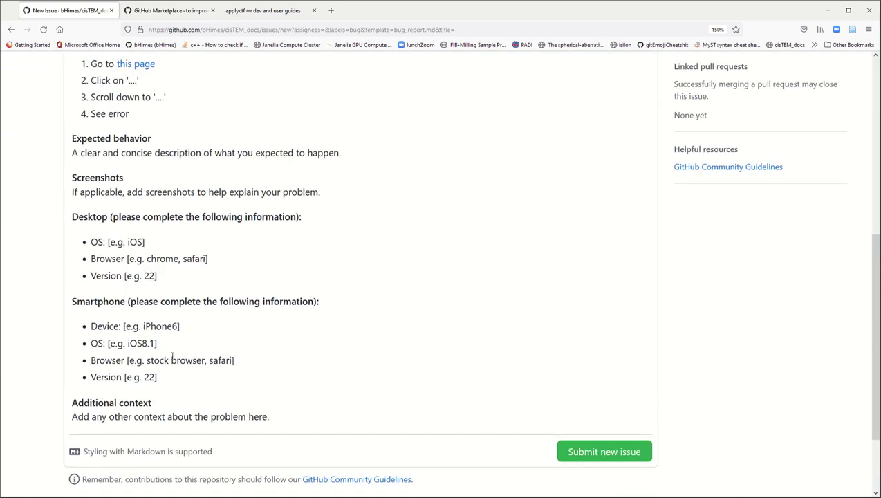
scroll(172, 350, "up", 2)
scroll(172, 350, "up", 2)
left_click(92, 162)
scroll(188, 262, "down", 4)
scroll(190, 264, "down", 2)
left_click_drag(292, 295, 78, 279)
scroll(188, 250, "up", 10)
key("BackSpace")
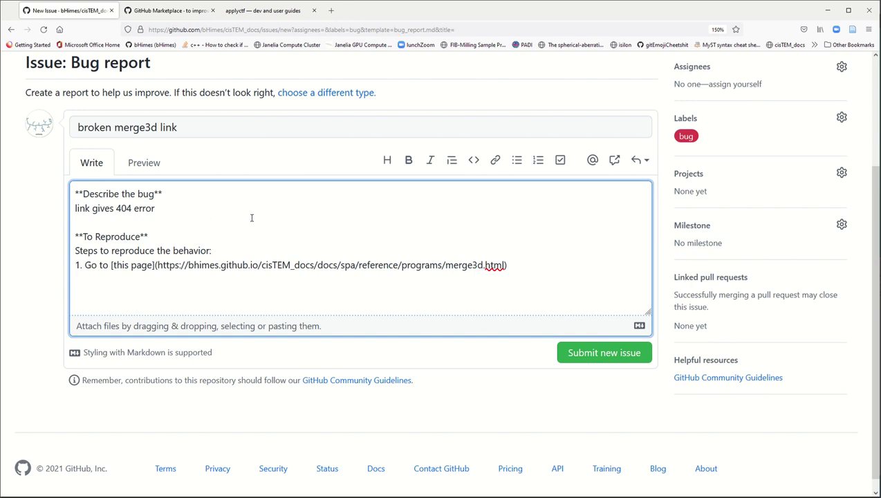
Step: Submit the report as issue #17, check the applyctf page, then open the owner's GitHub profile
left_click(631, 355)
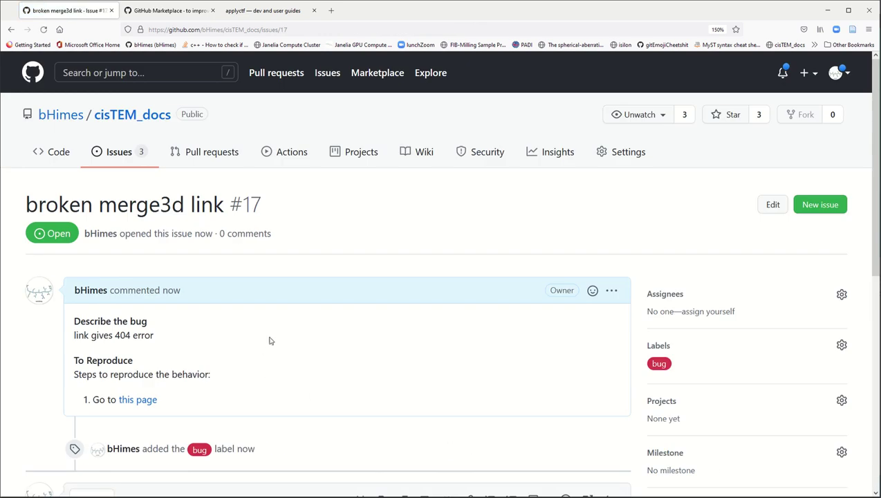
left_click(119, 155)
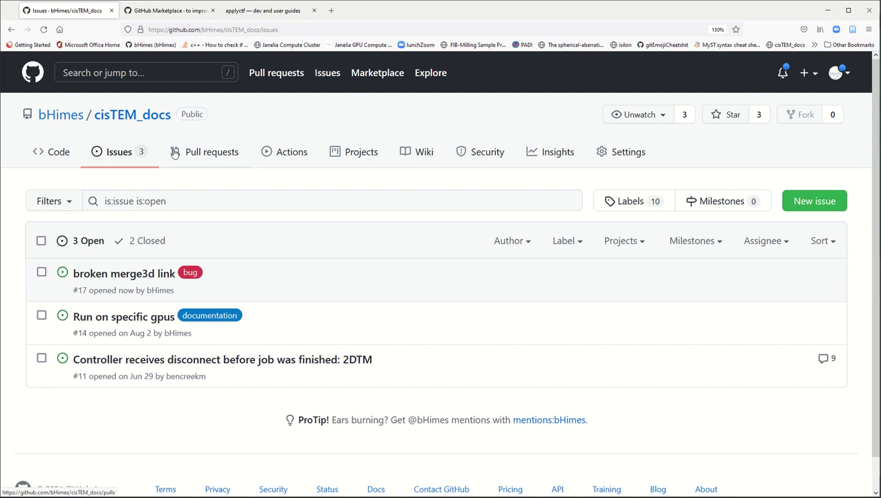
left_click(261, 12)
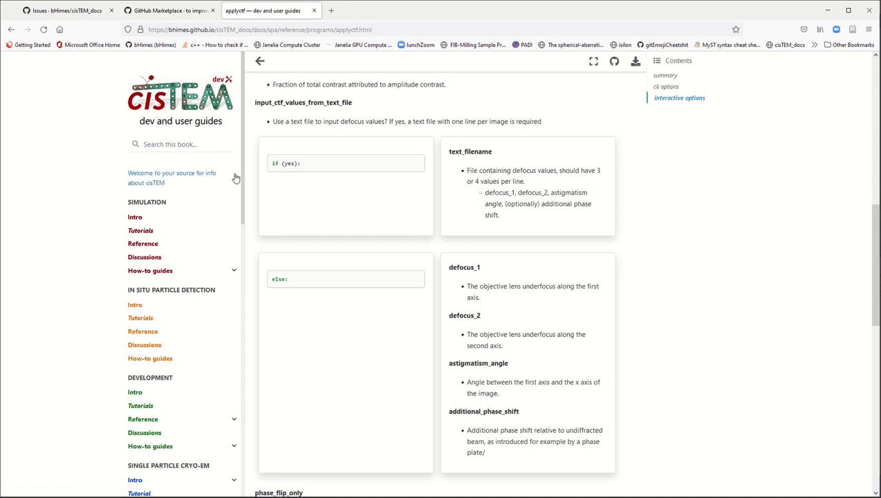
scroll(234, 177, "up", 10)
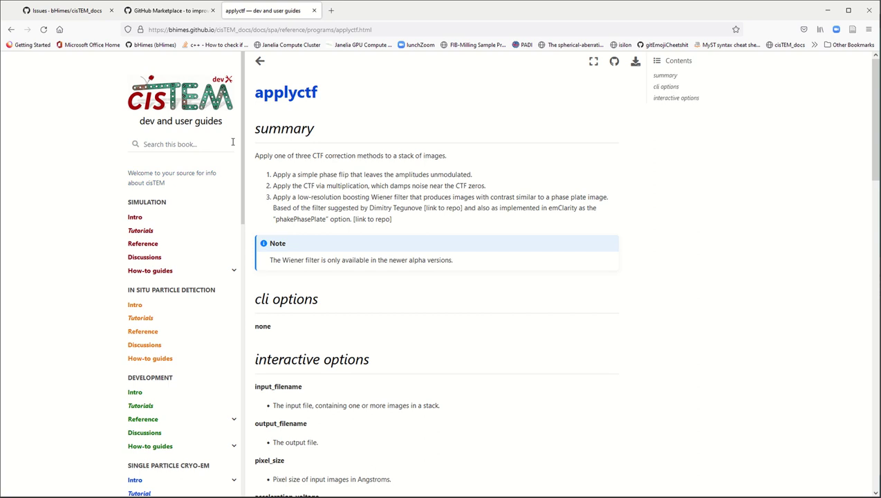
left_click(62, 11)
left_click(114, 151)
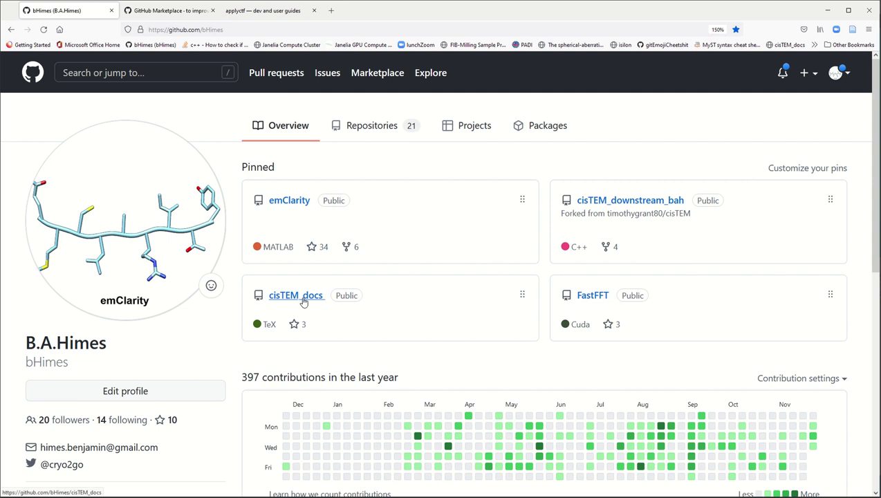